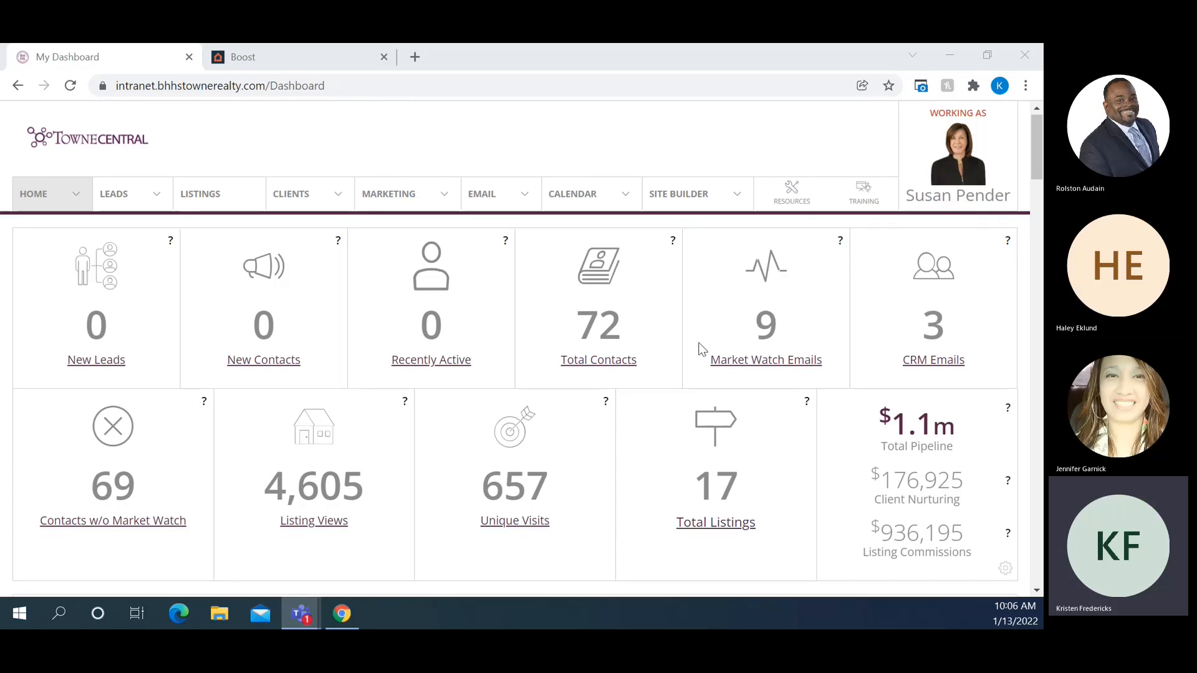
Scroll TowneCentral down to the Resources & News Quick Links, bringing the HomeSpotter Boost tile into view
scroll(700, 349, "down", 1)
scroll(701, 349, "down", 4)
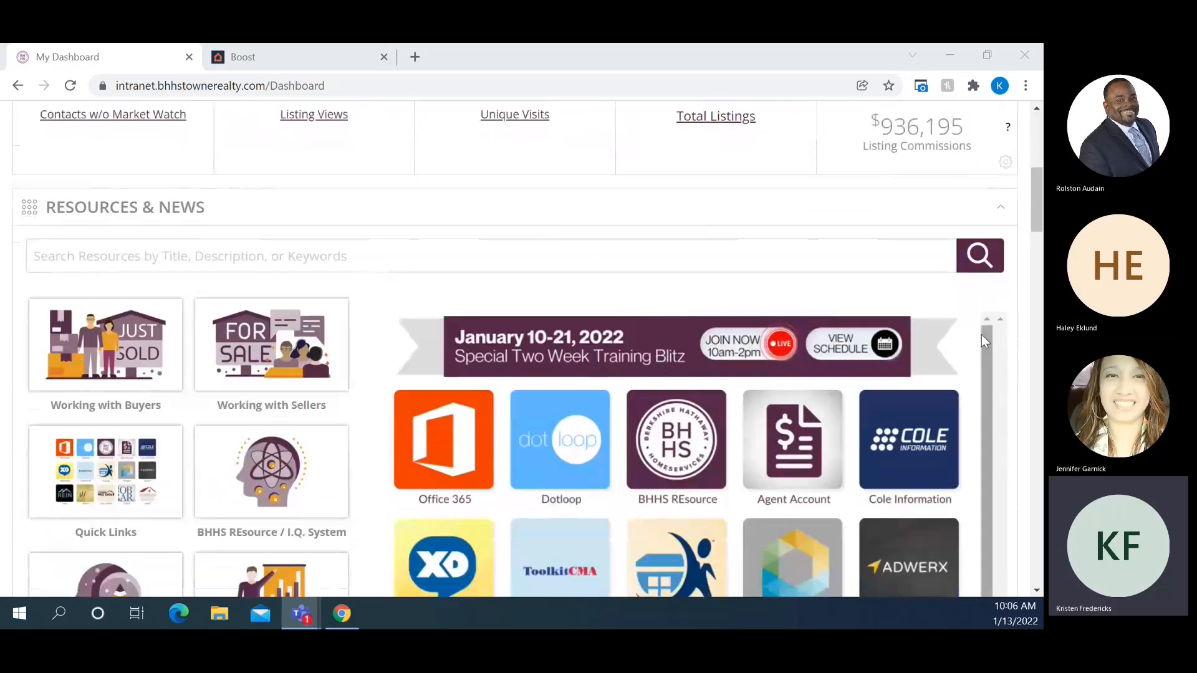
scroll(1024, 335, "down", 2)
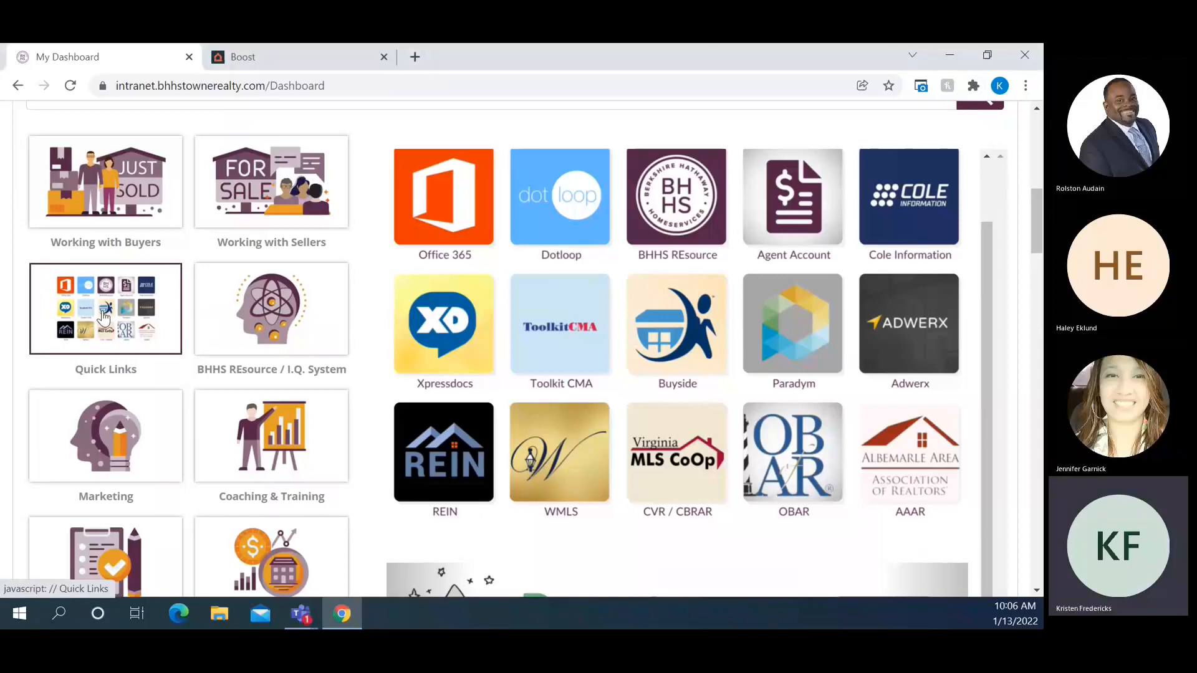
scroll(105, 317, "up", 7)
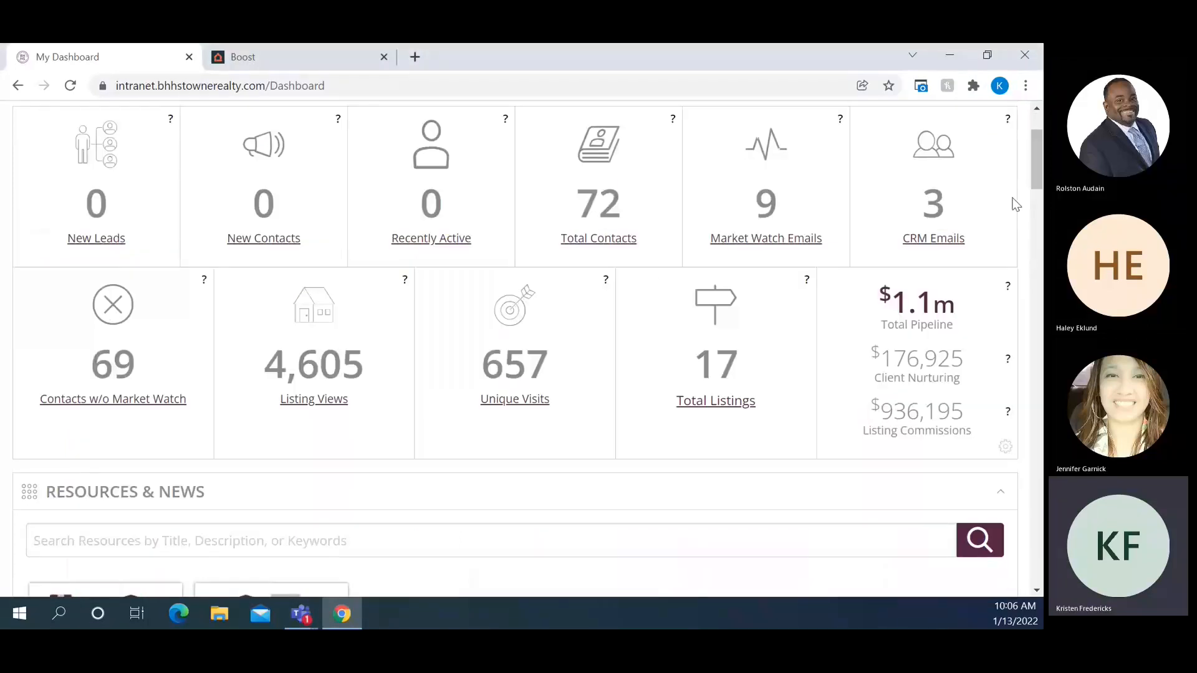
scroll(1028, 201, "down", 5)
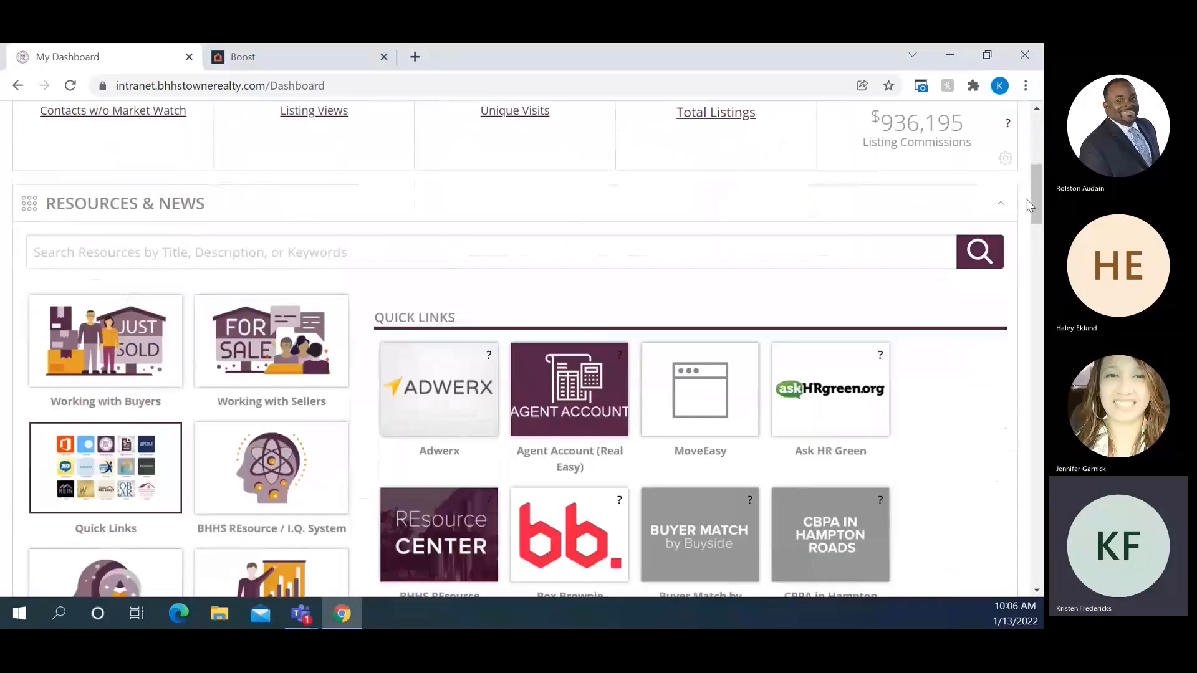
scroll(1028, 203, "down", 2)
scroll(1003, 245, "down", 1)
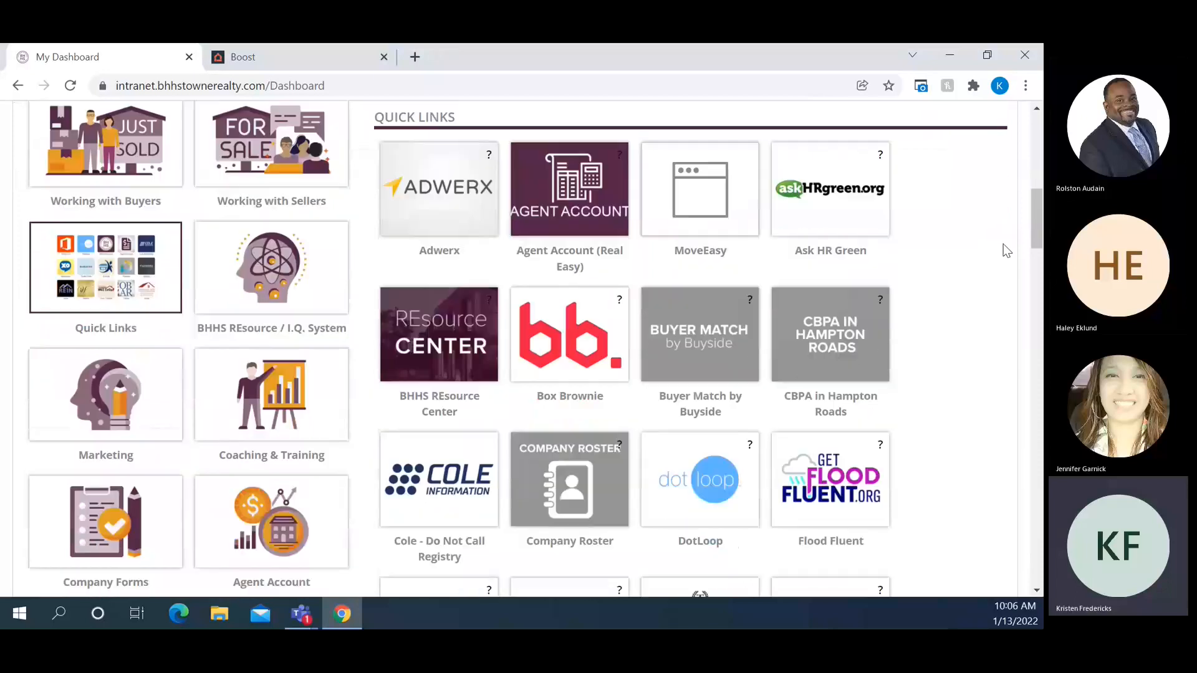
scroll(1003, 243, "down", 1)
scroll(1004, 244, "down", 1)
scroll(1004, 243, "down", 2)
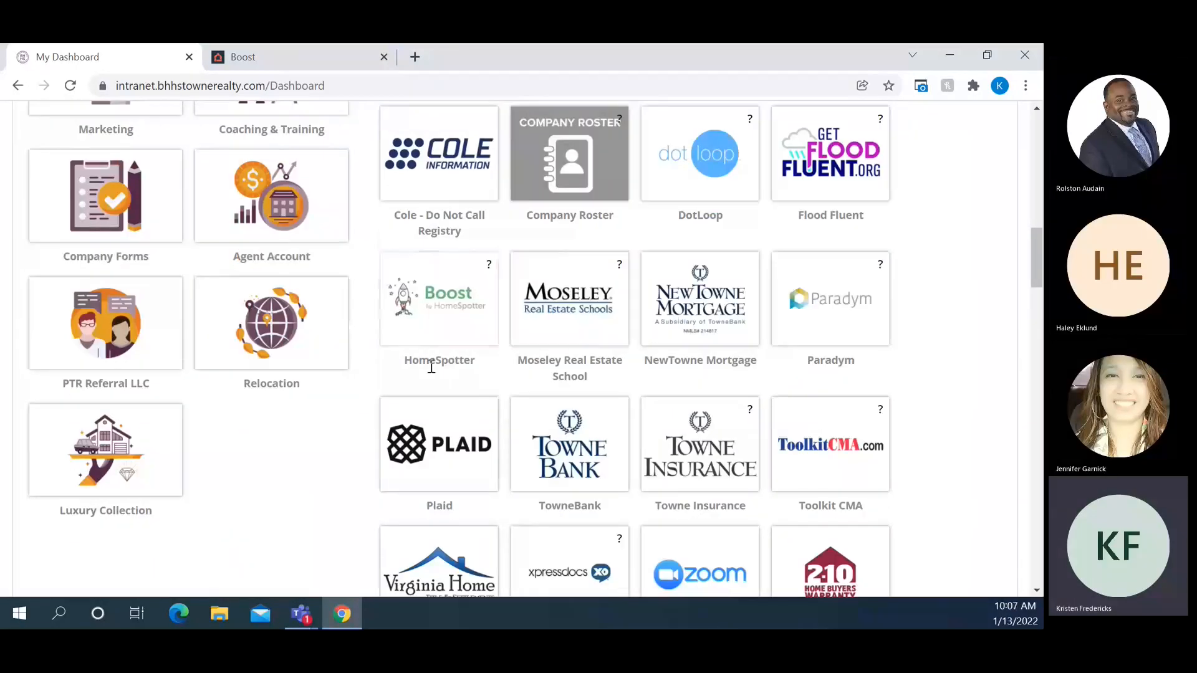
Open HomeSpotter Boost from Quick Links, keeping one Boost tab, and review the welcome's broker discount note
left_click(444, 307)
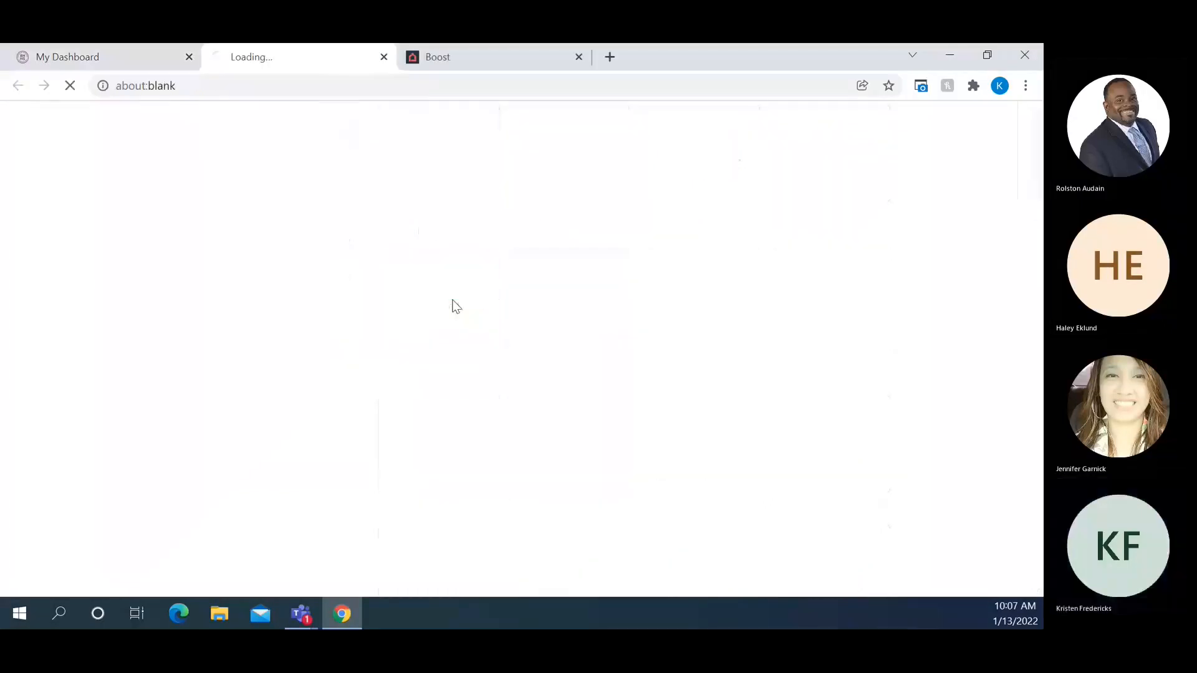
left_click(578, 57)
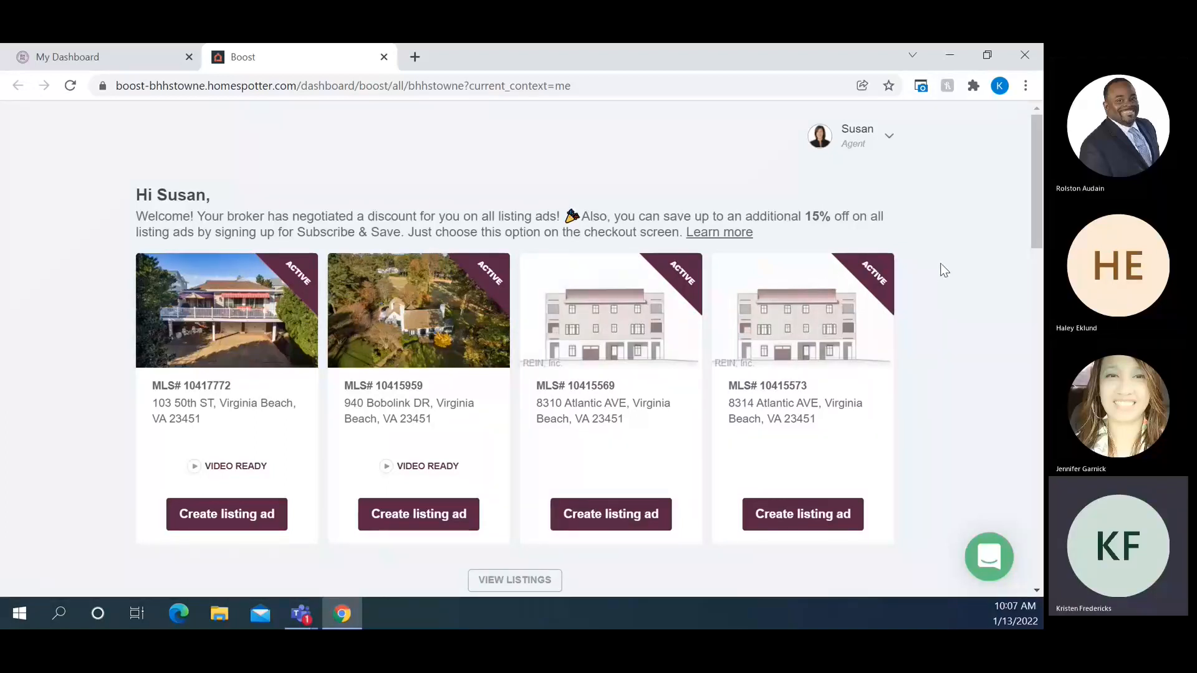
left_click_drag(191, 221, 874, 217)
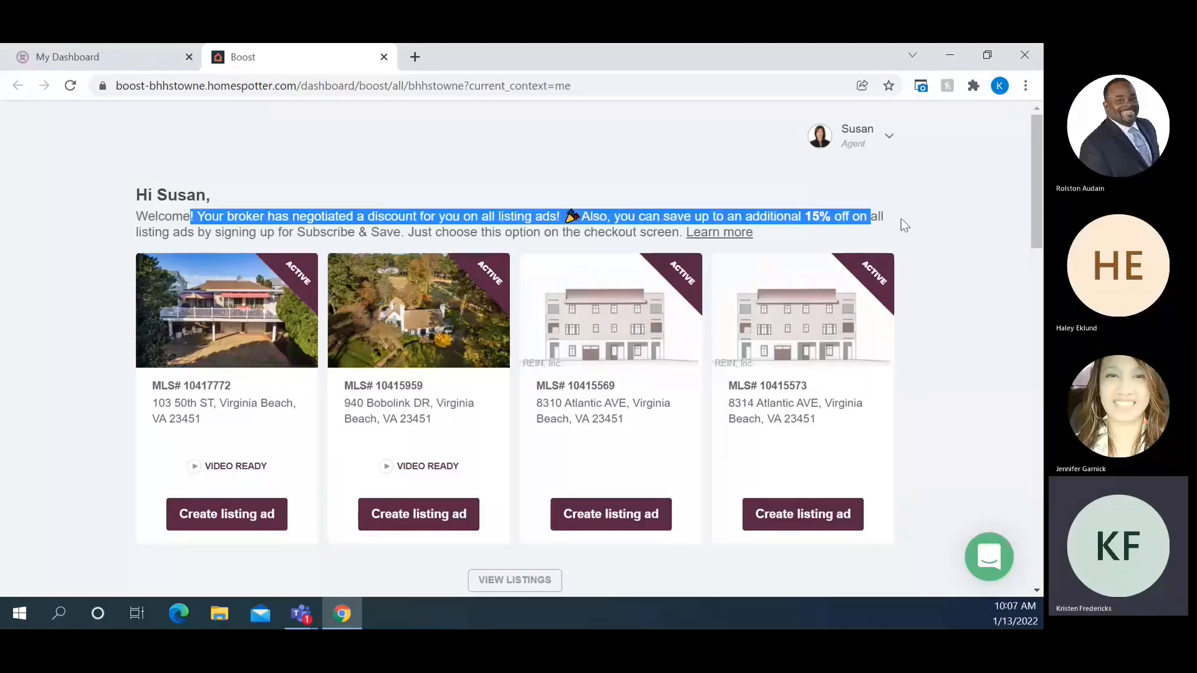
left_click(927, 222)
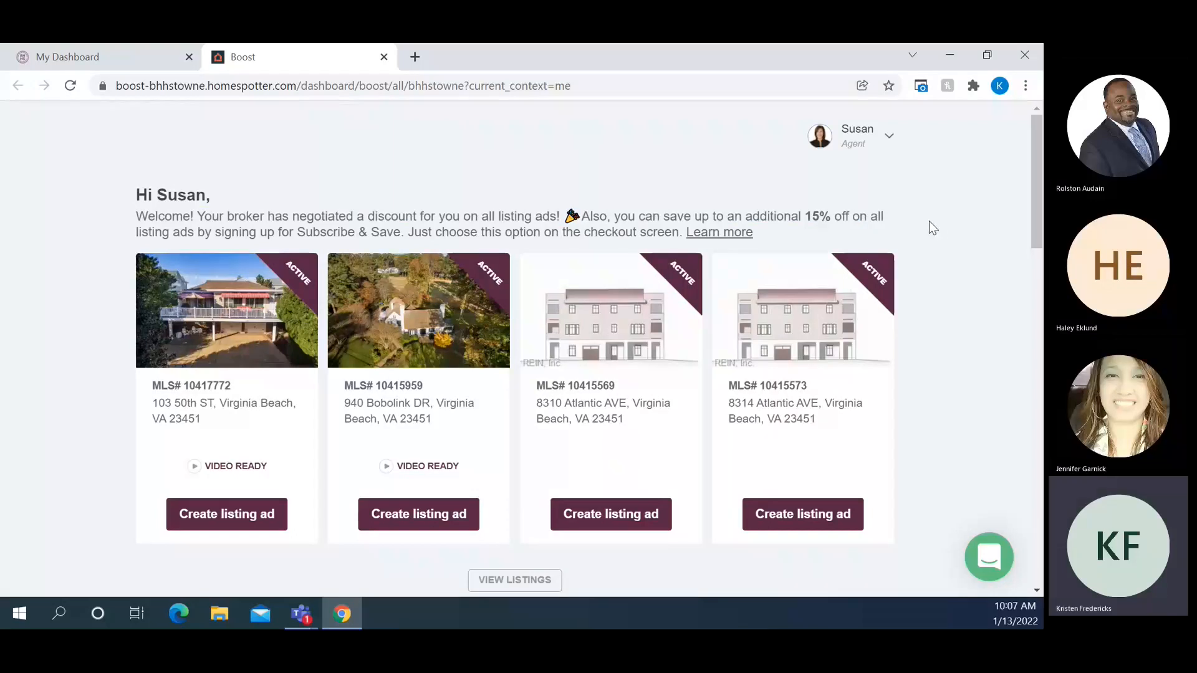
scroll(942, 253, "down", 3)
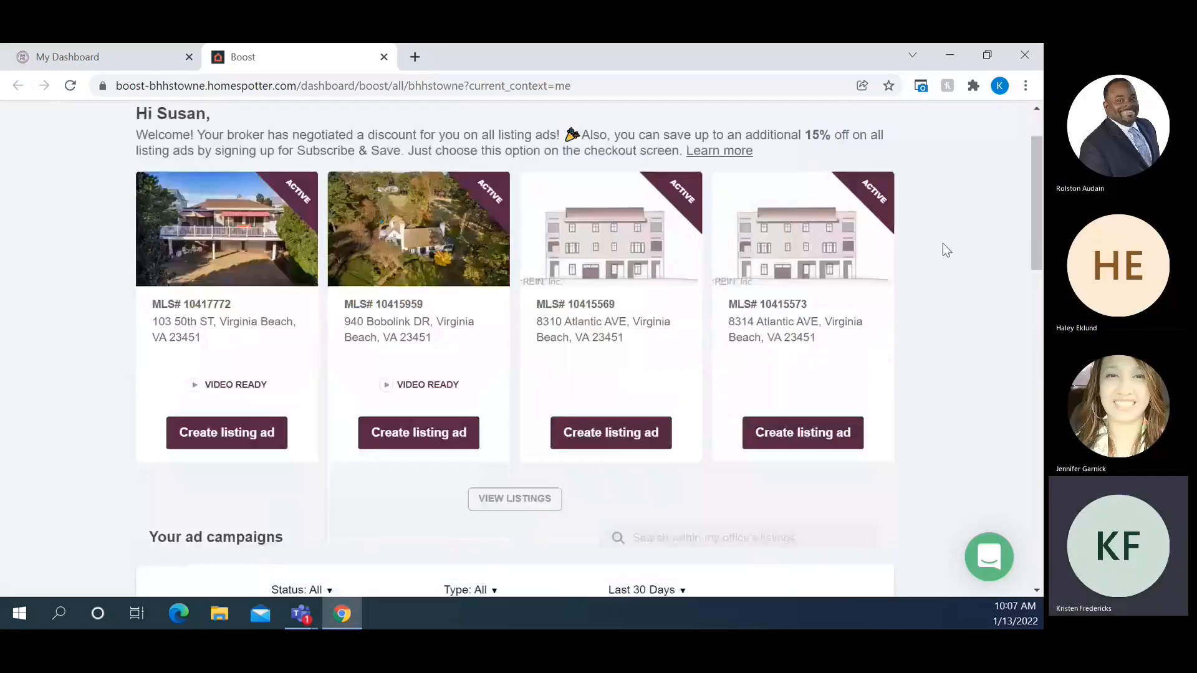
scroll(944, 238, "up", 1)
left_click(504, 502)
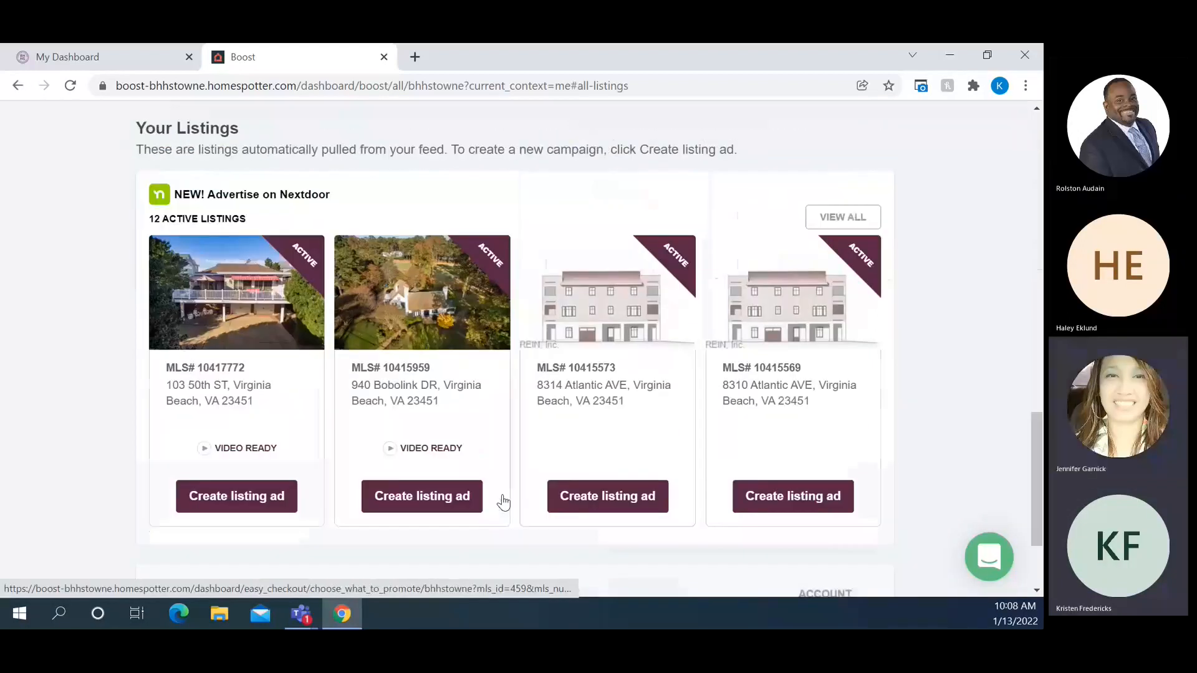
scroll(933, 368, "down", 3)
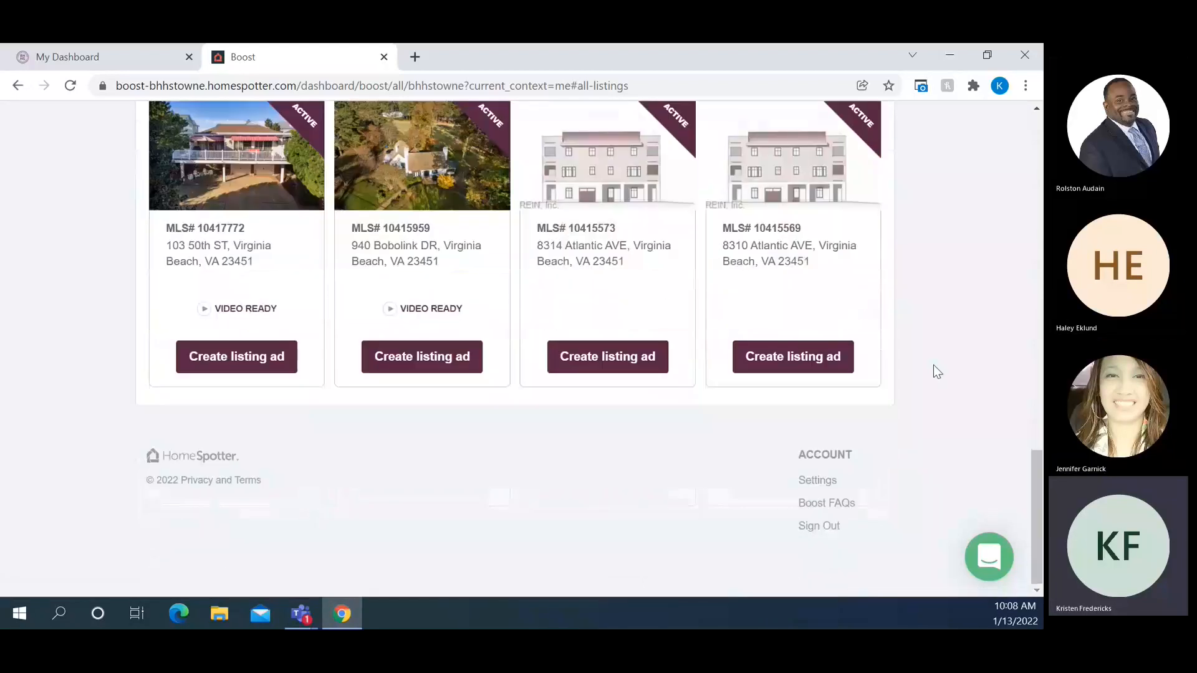
scroll(935, 366, "up", 2)
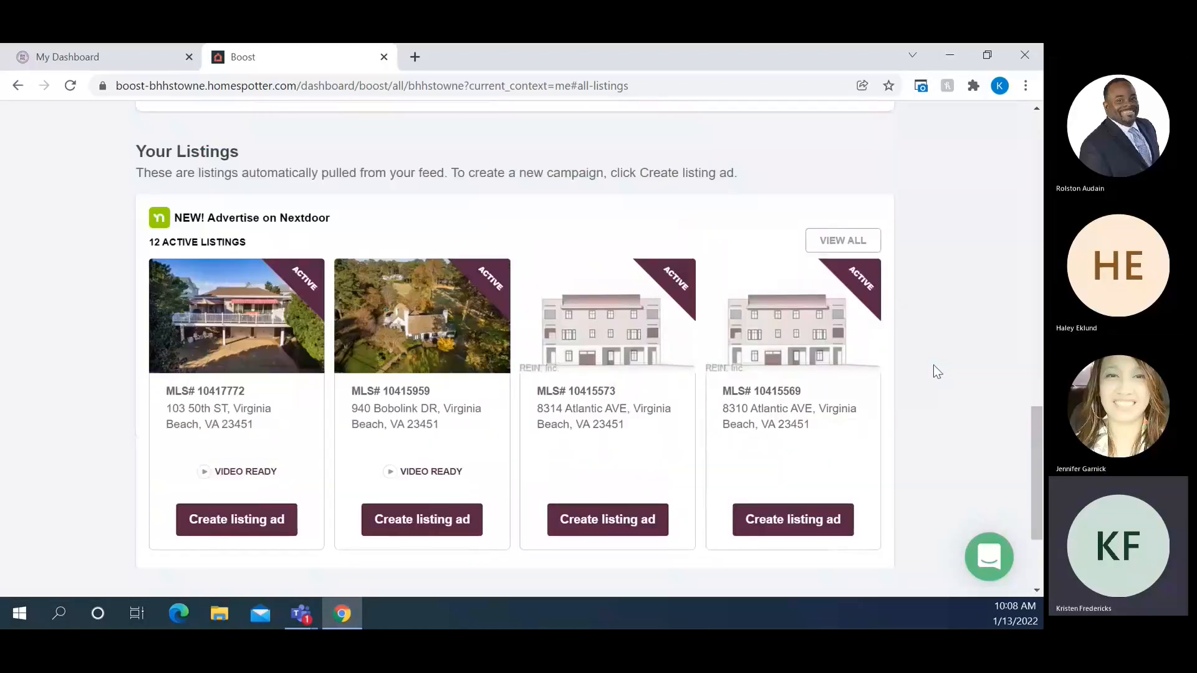
left_click(844, 244)
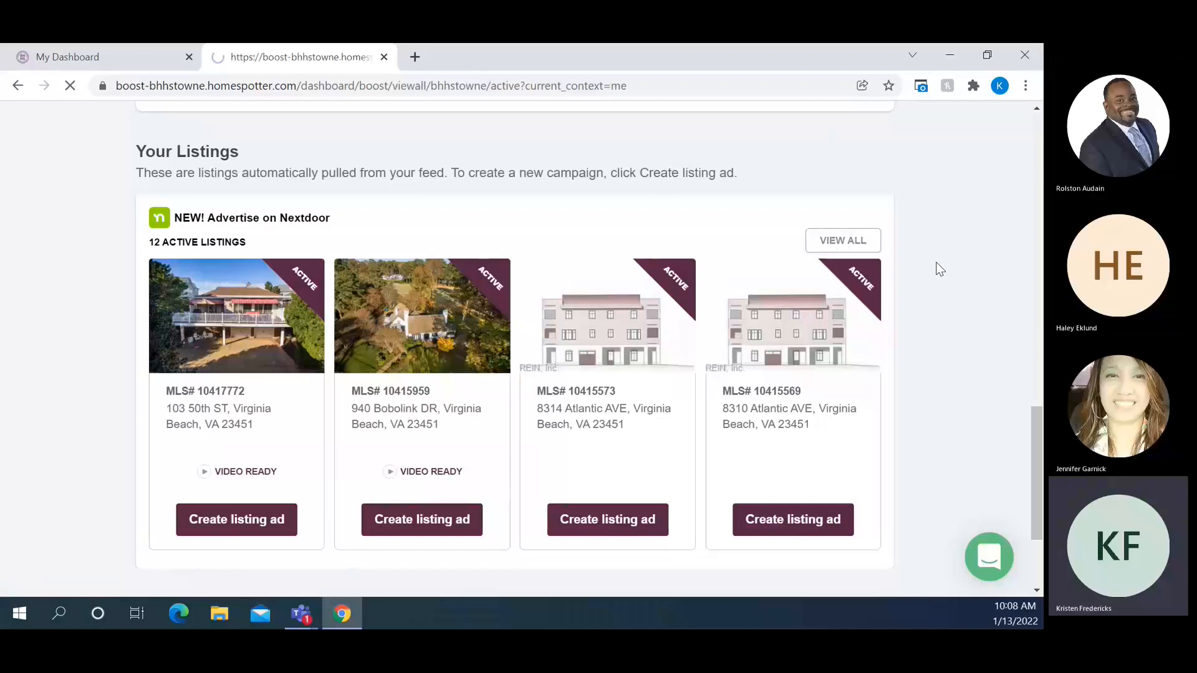
scroll(940, 269, "down", 5)
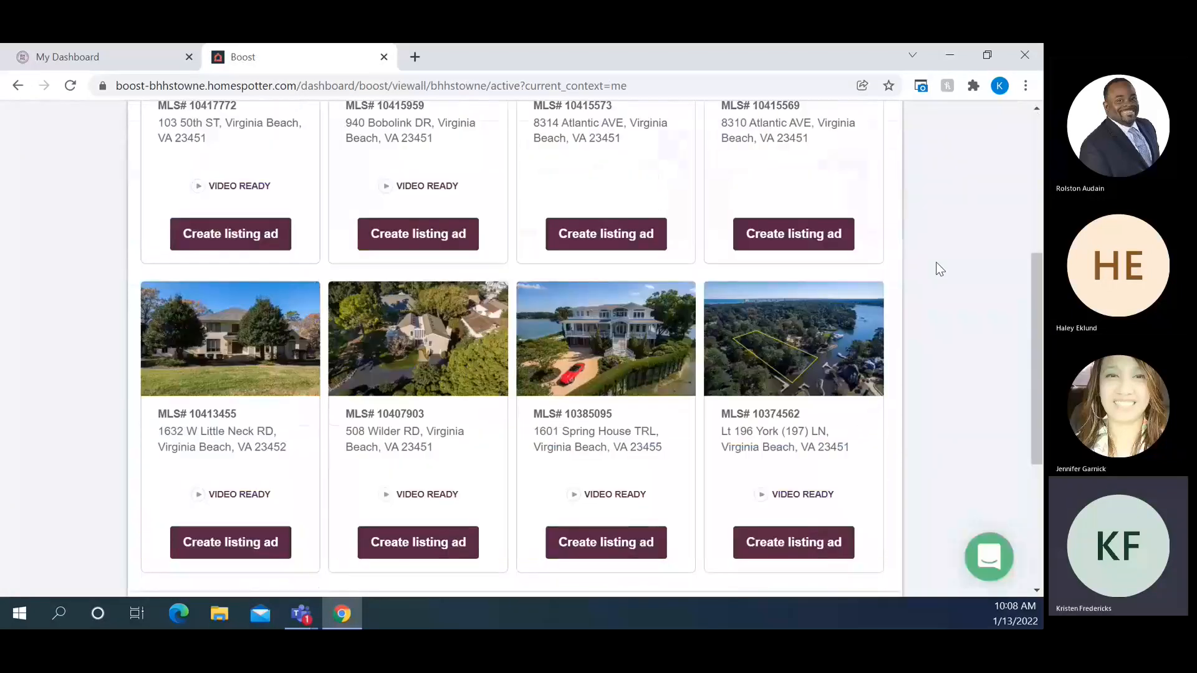
scroll(937, 268, "down", 4)
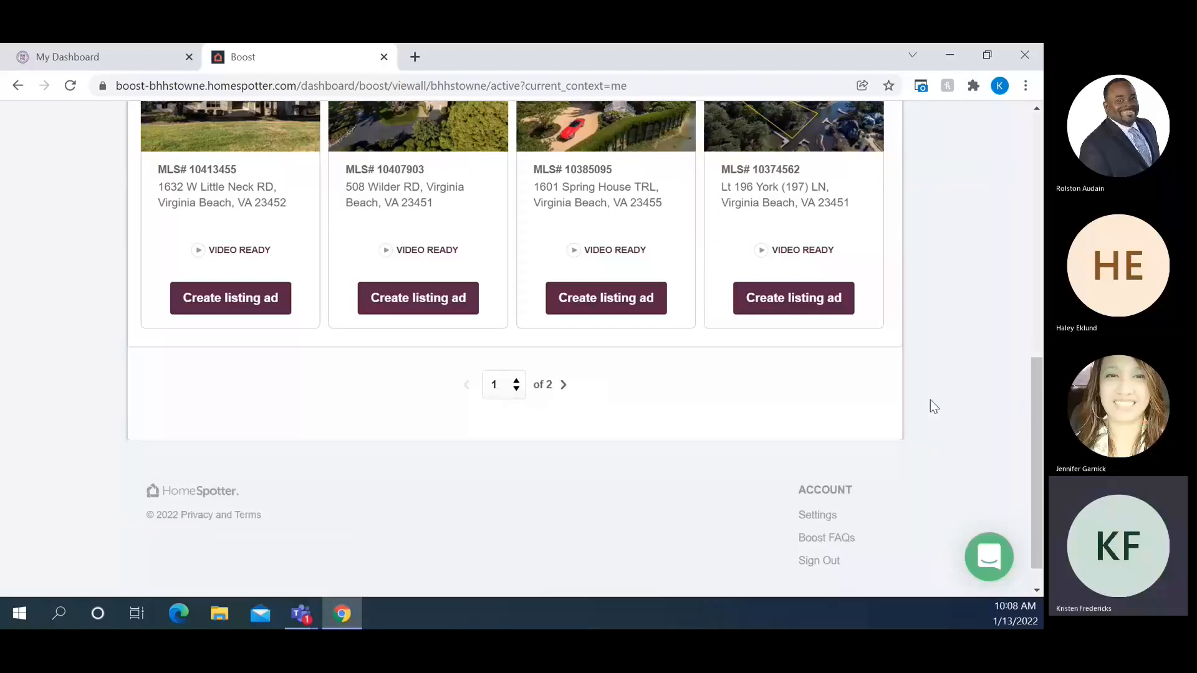
left_click(566, 383)
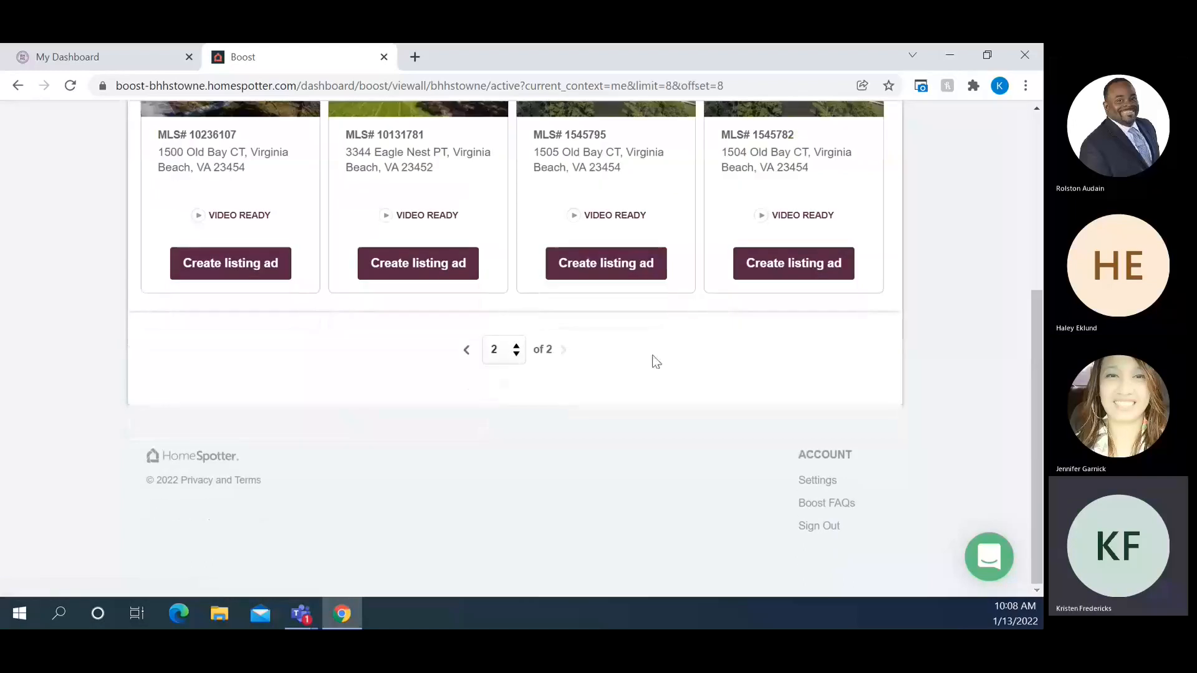
scroll(711, 381, "up", 4)
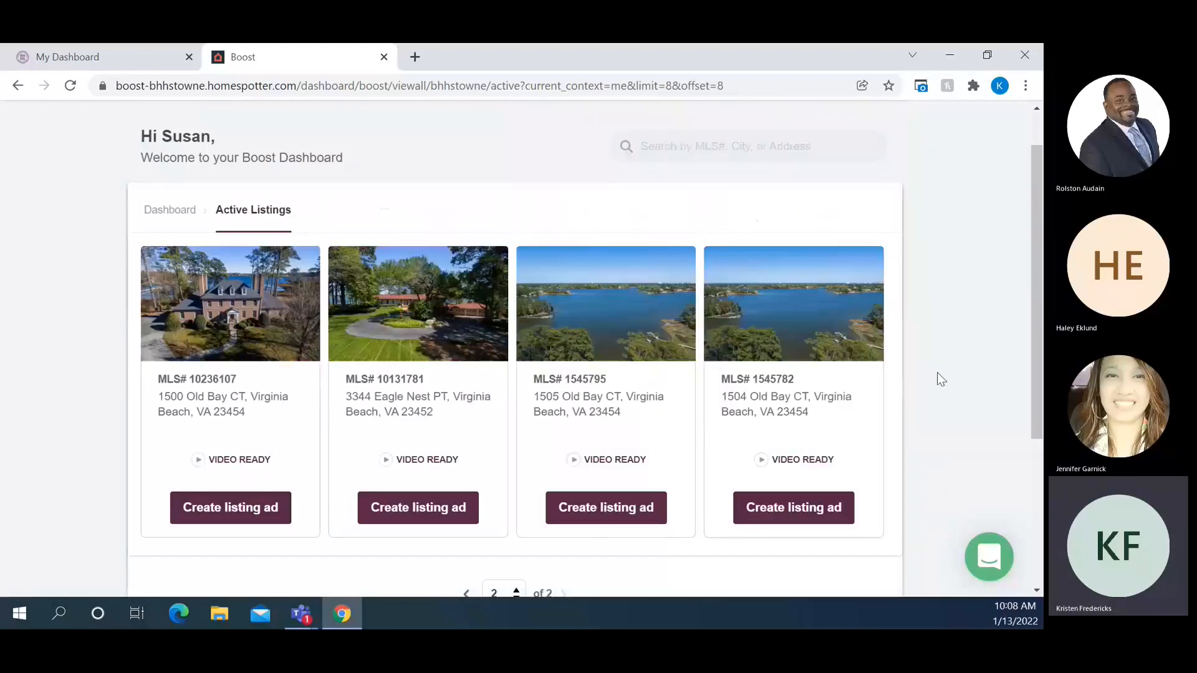
scroll(941, 379, "down", 1)
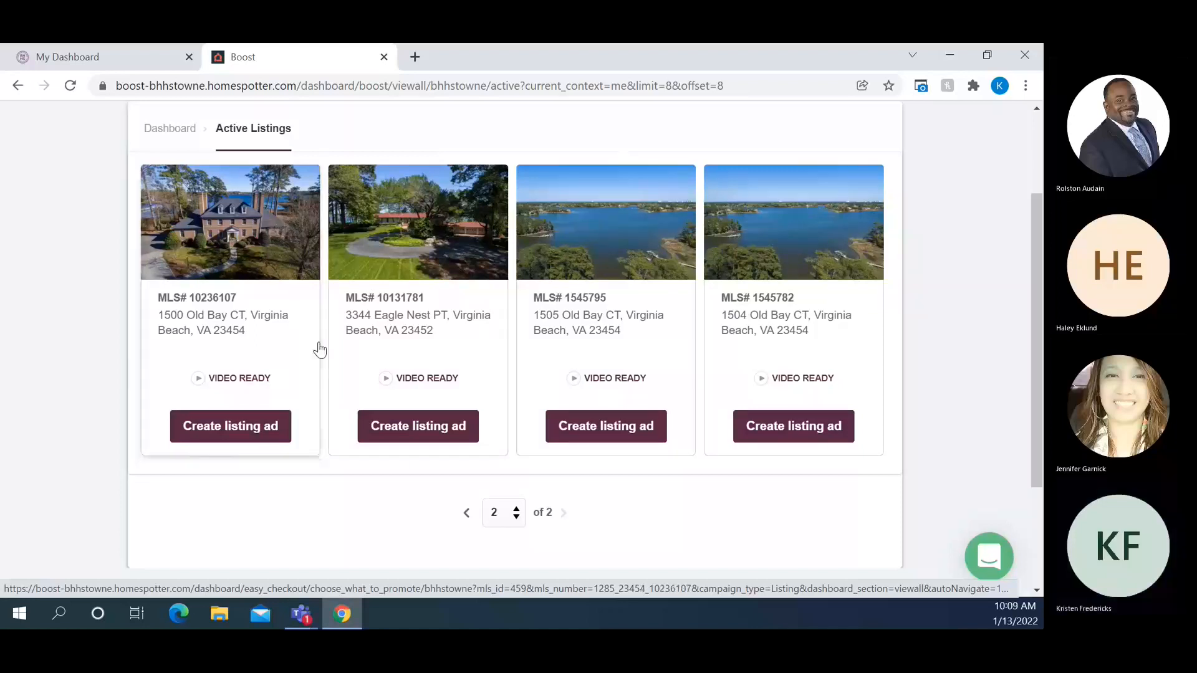
scroll(316, 347, "up", 2)
left_click(165, 213)
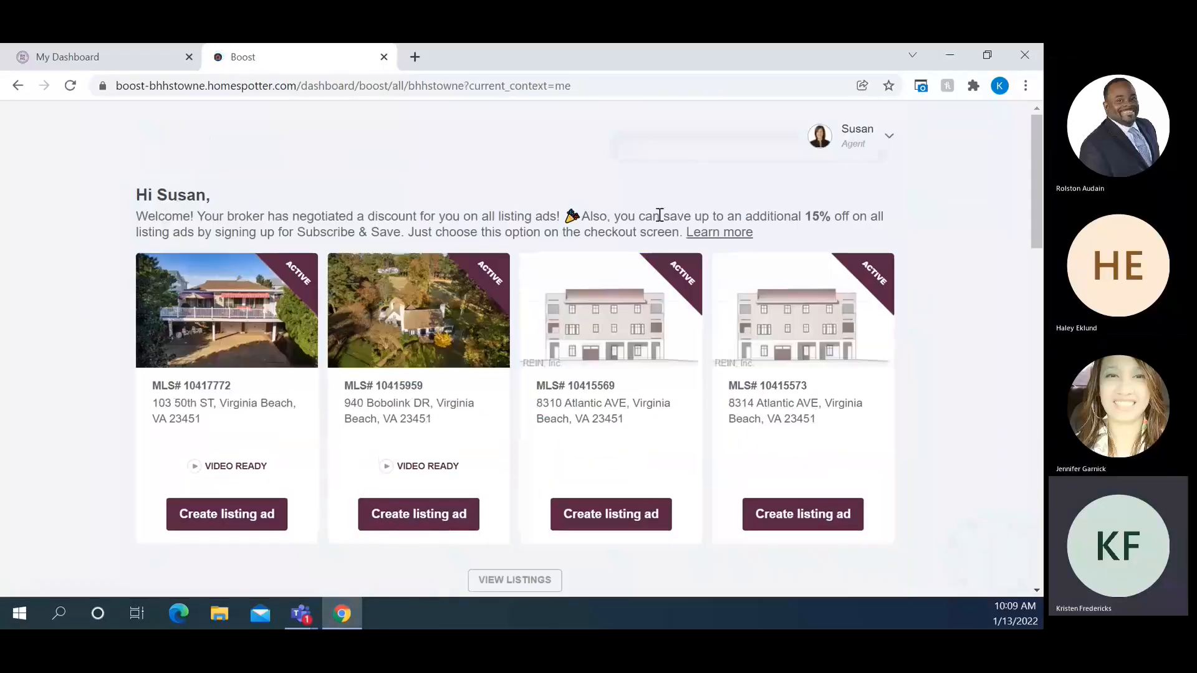
scroll(963, 238, "down", 5)
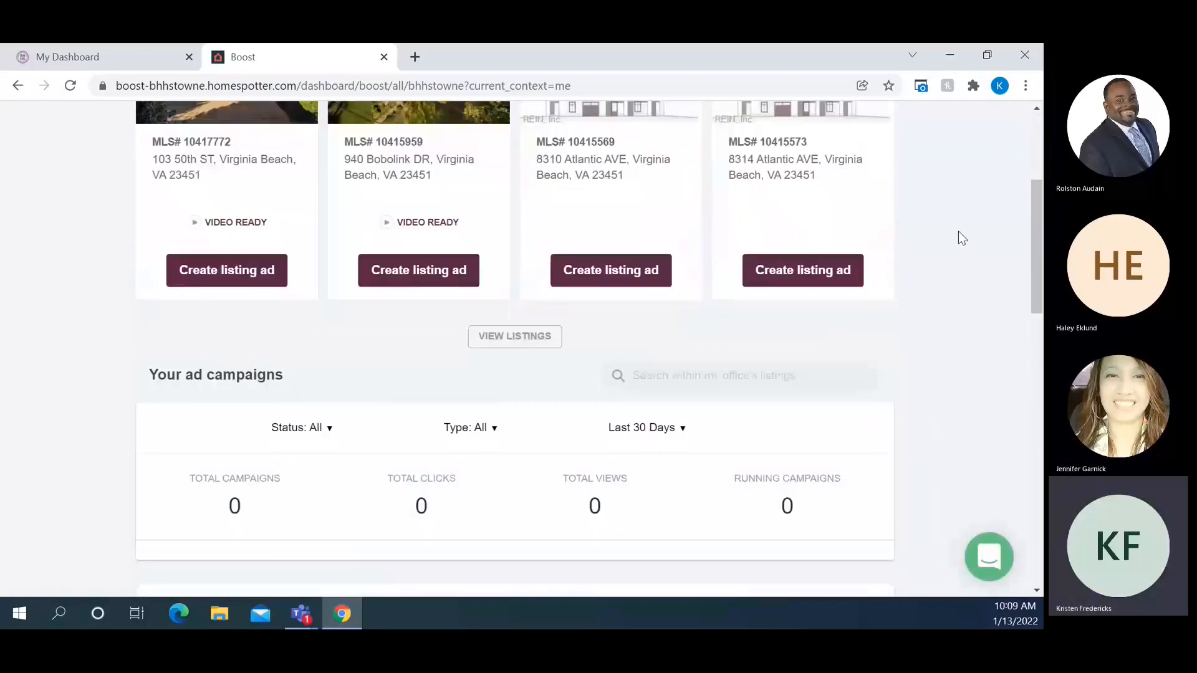
scroll(962, 238, "down", 1)
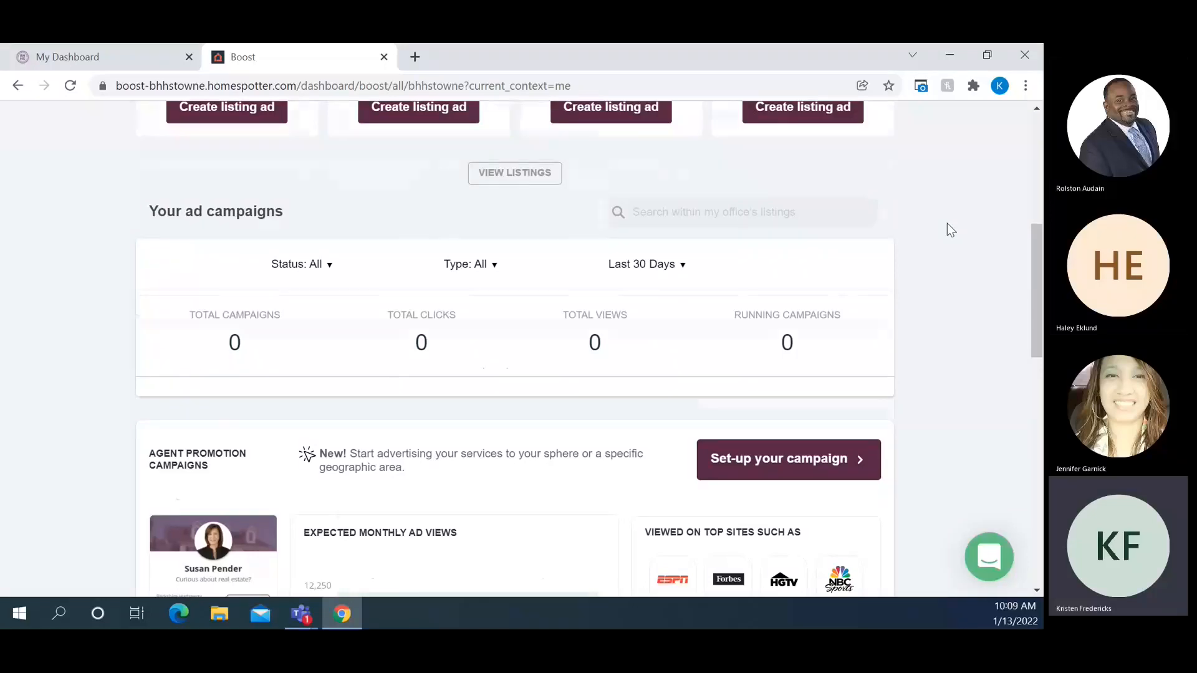
scroll(948, 230, "down", 5)
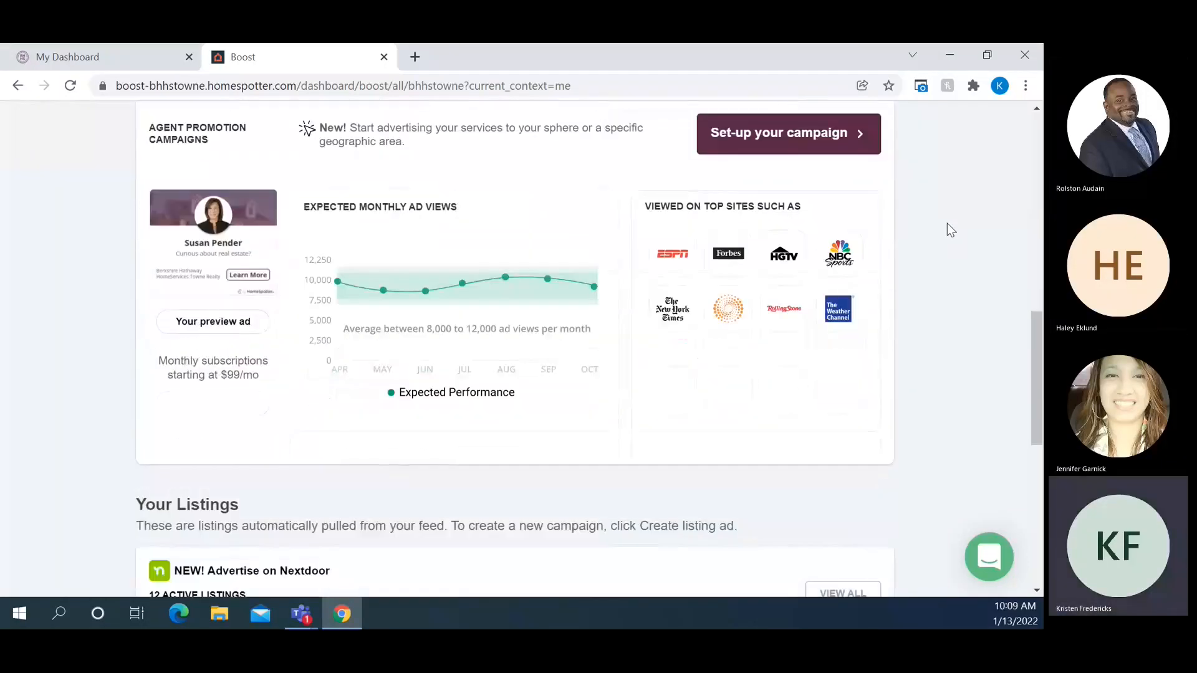
scroll(948, 223, "up", 1)
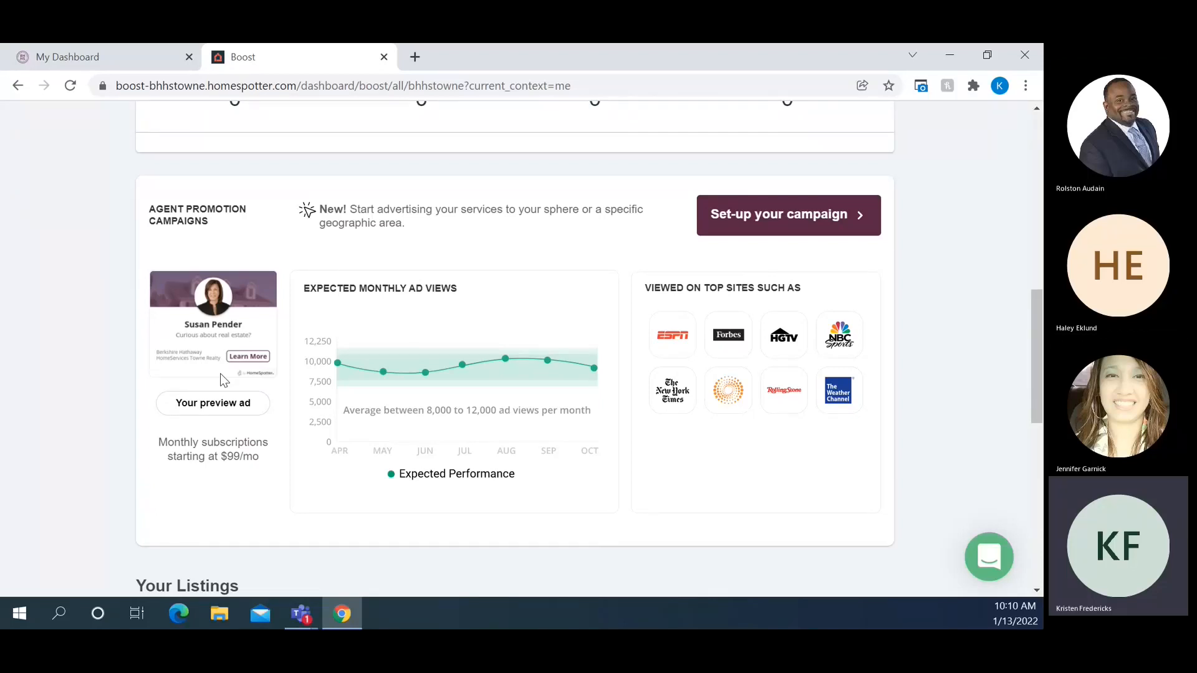
scroll(996, 341, "down", 4)
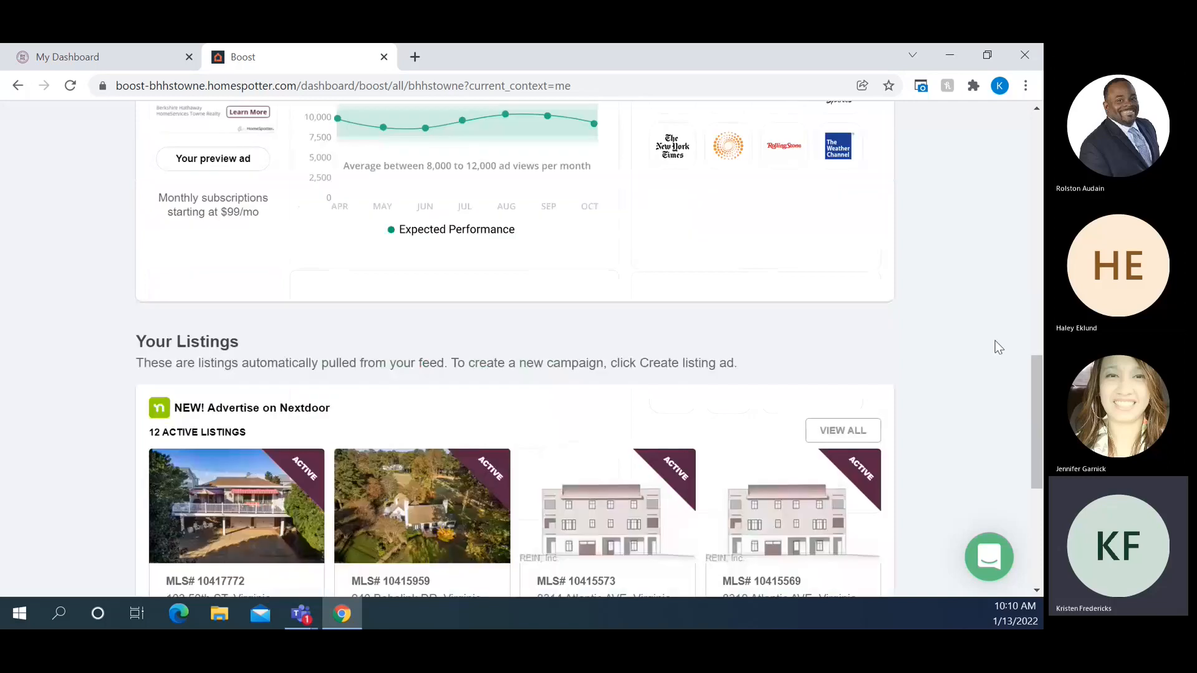
scroll(995, 341, "down", 3)
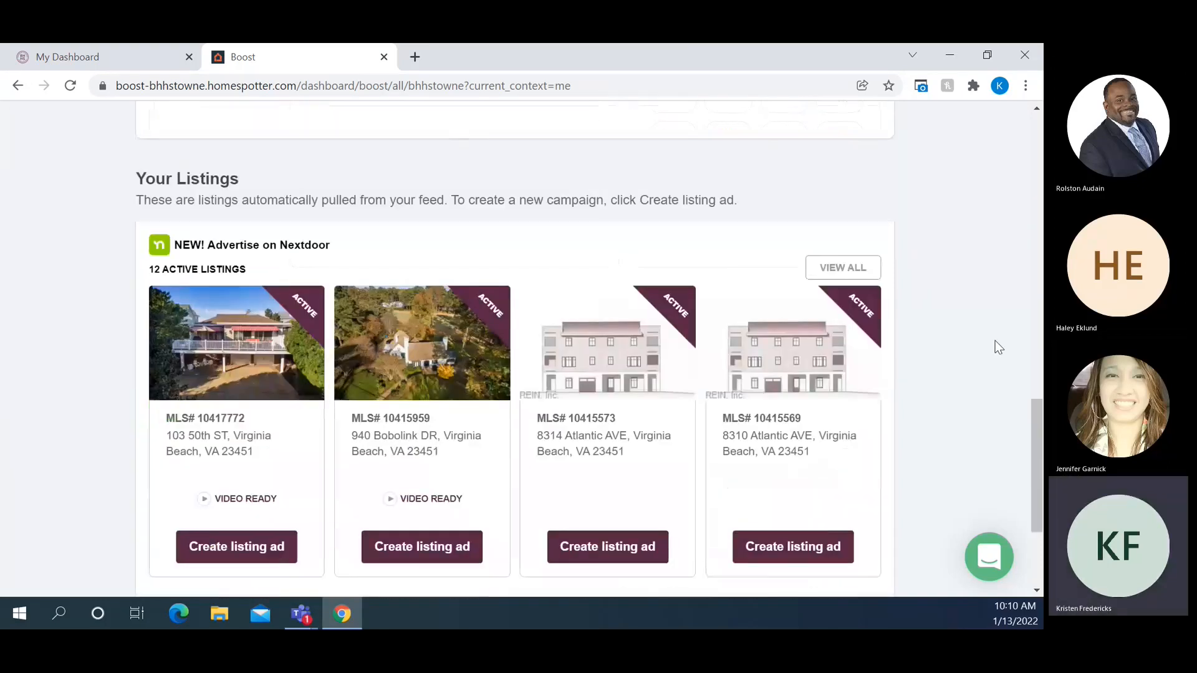
scroll(995, 343, "up", 1)
scroll(999, 347, "down", 1)
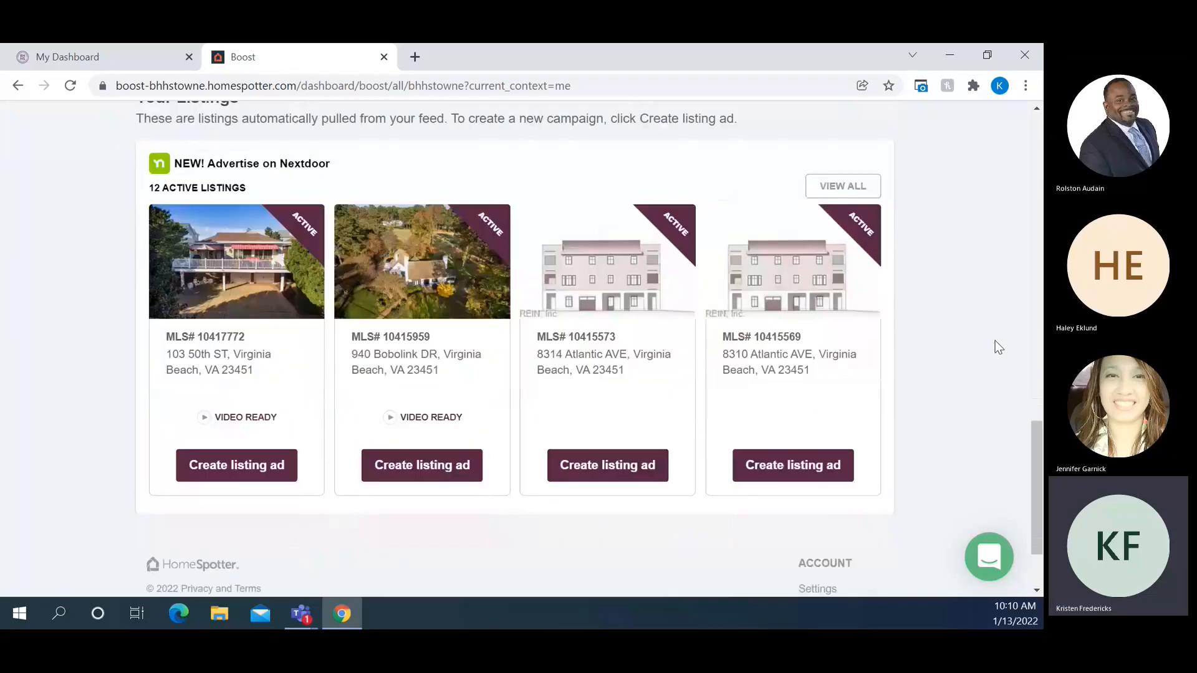
scroll(999, 348, "up", 12)
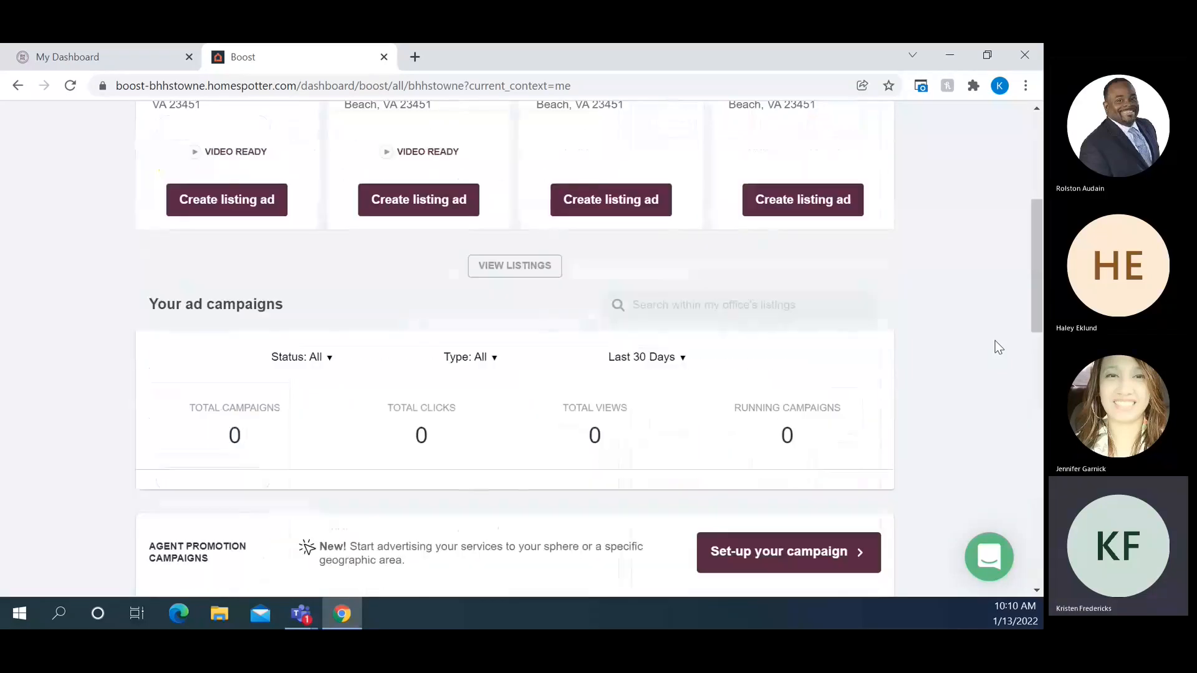
scroll(998, 348, "up", 5)
scroll(998, 348, "down", 3)
scroll(998, 347, "up", 1)
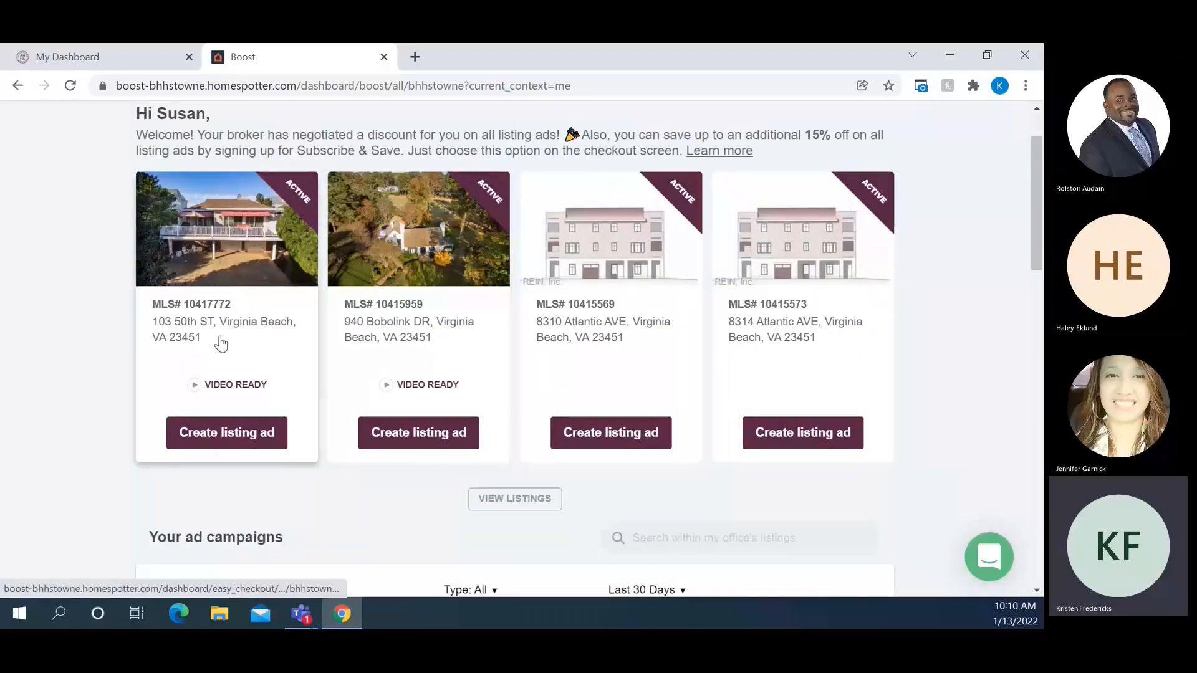
left_click(223, 441)
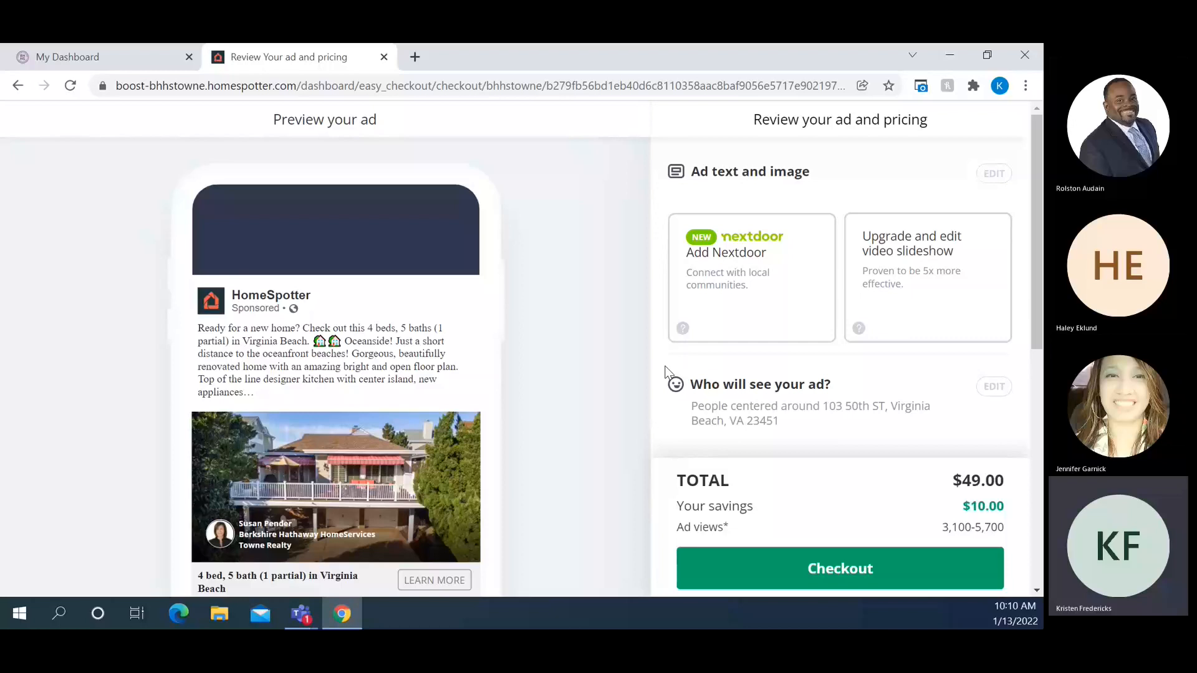
scroll(616, 368, "down", 1)
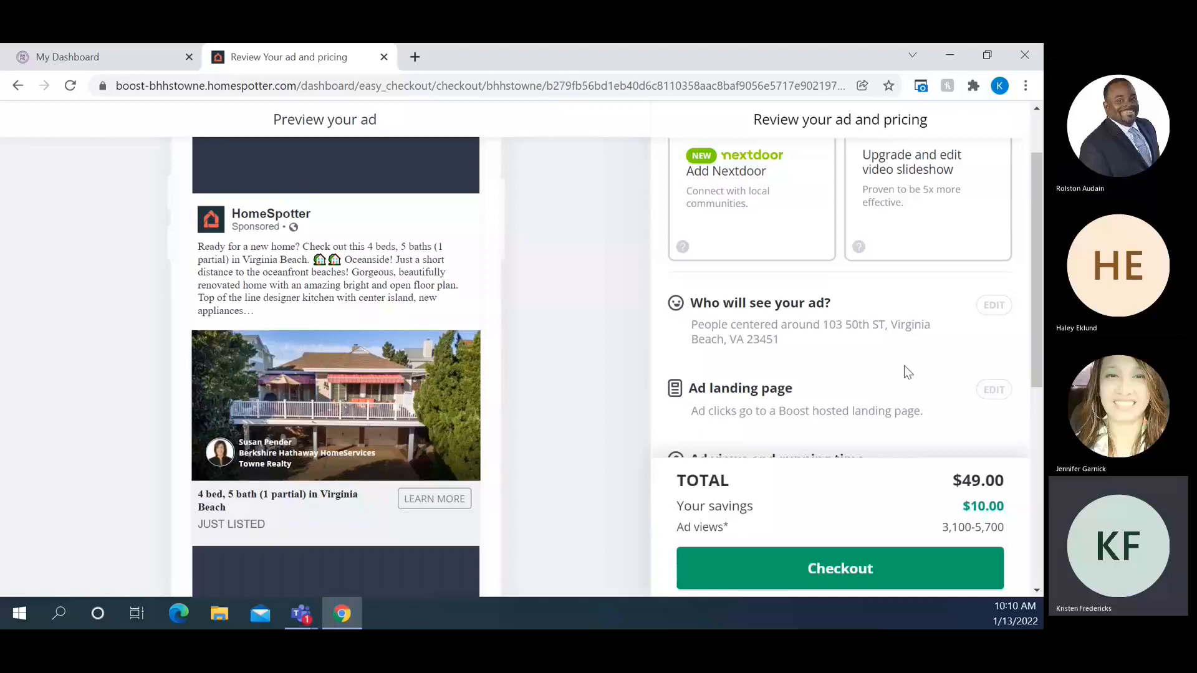
scroll(635, 364, "up", 1)
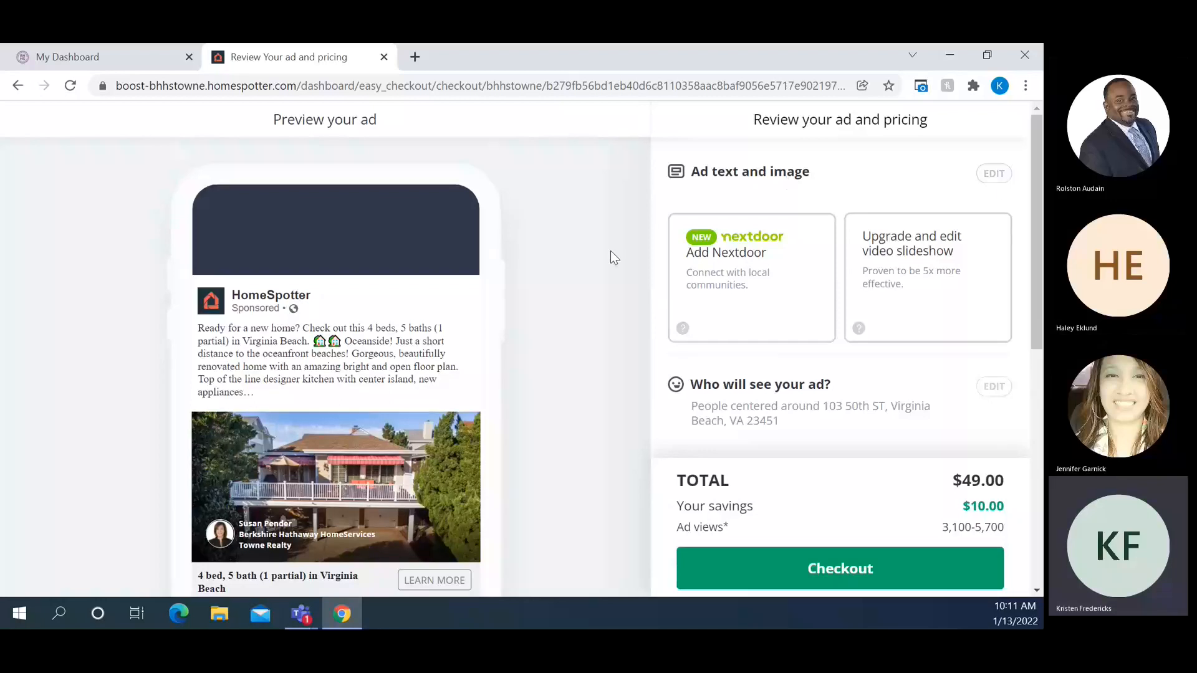
scroll(613, 256, "down", 2)
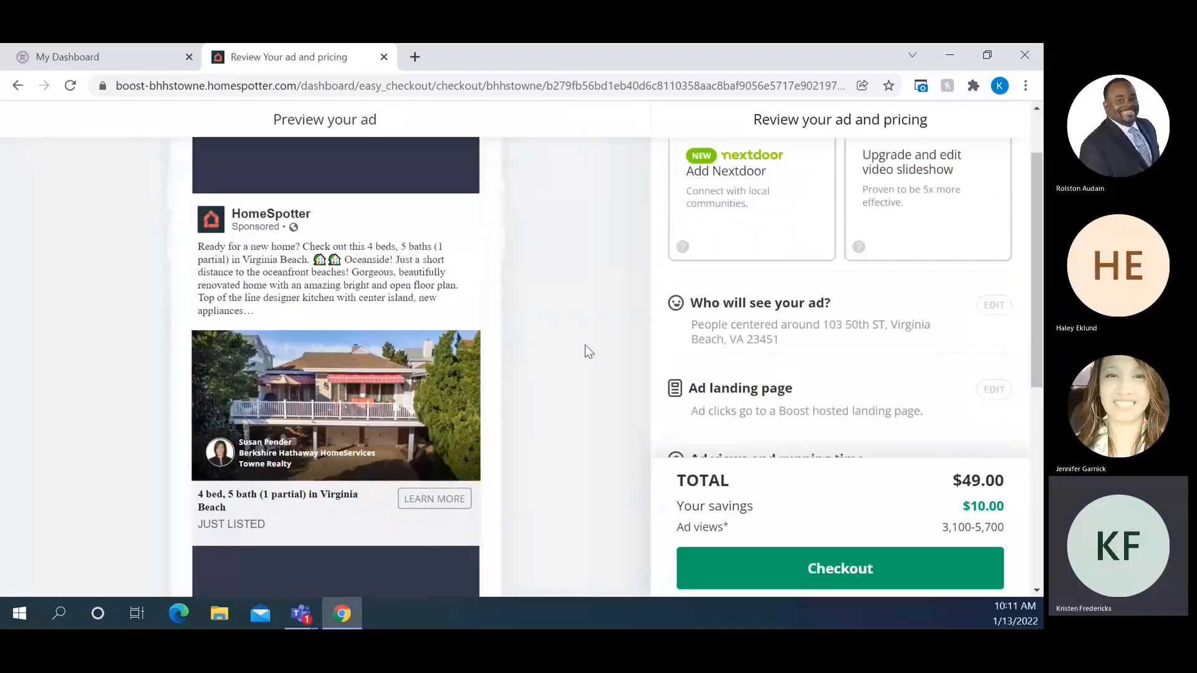
scroll(585, 346, "up", 2)
Open the ad text and image editor, with business page HomeSpotter and ad type Listing
left_click(999, 177)
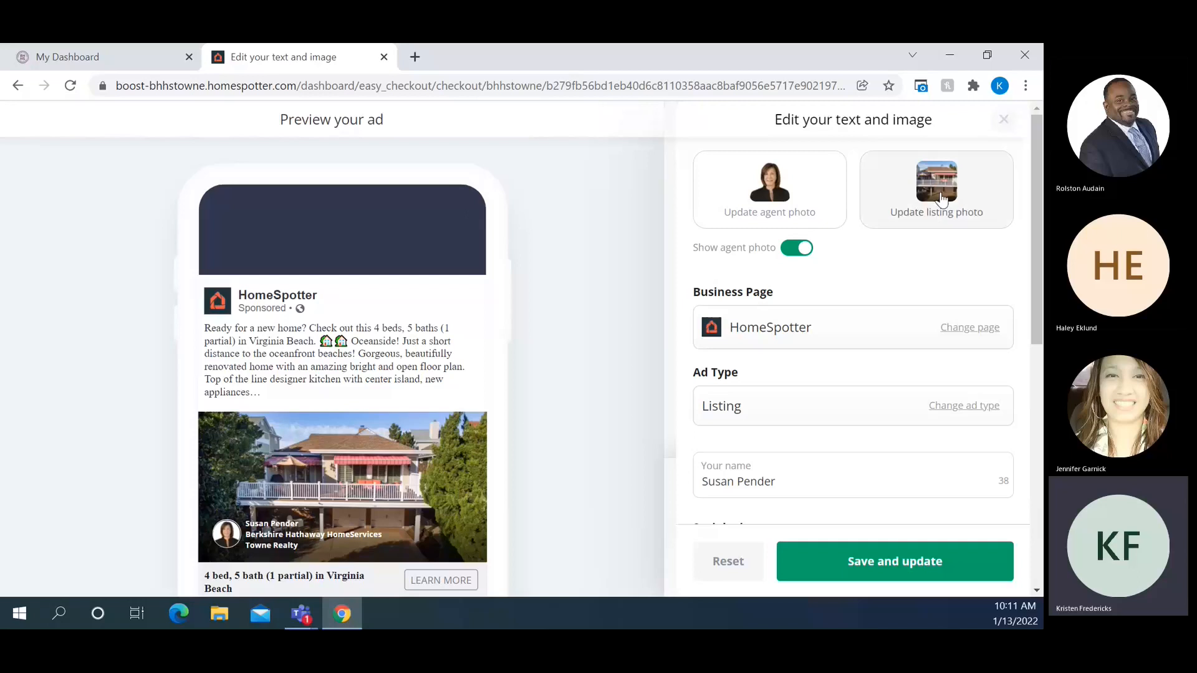
scroll(984, 234, "down", 1)
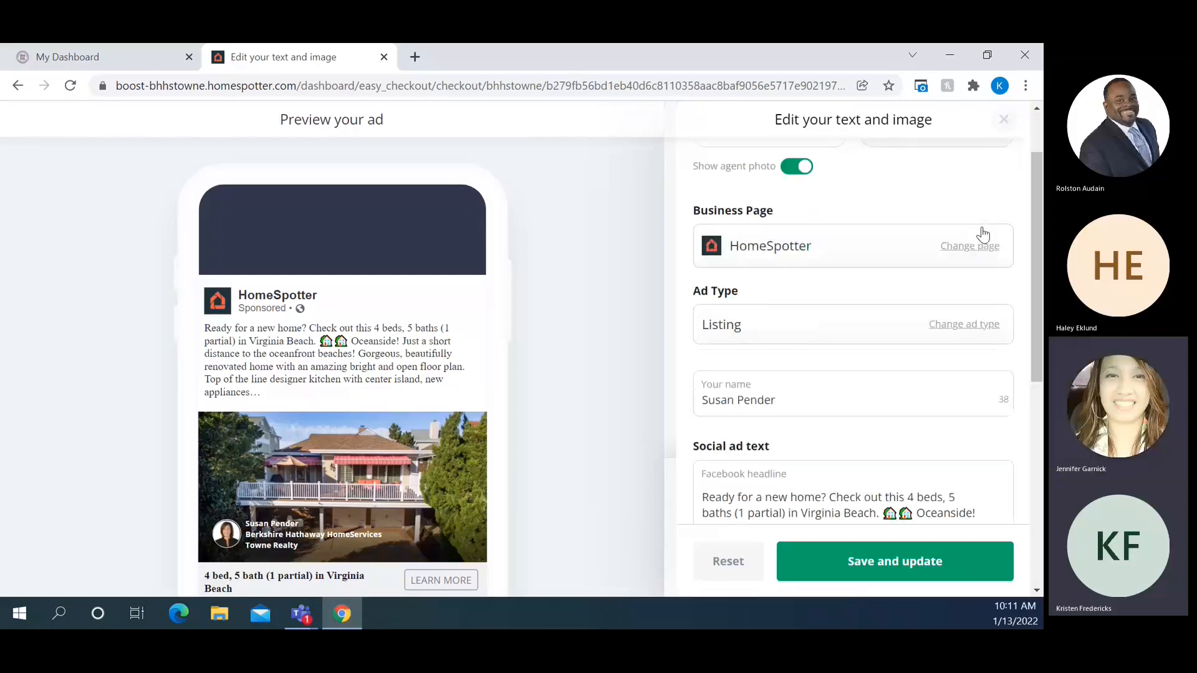
scroll(984, 208, "down", 1)
scroll(984, 208, "up", 1)
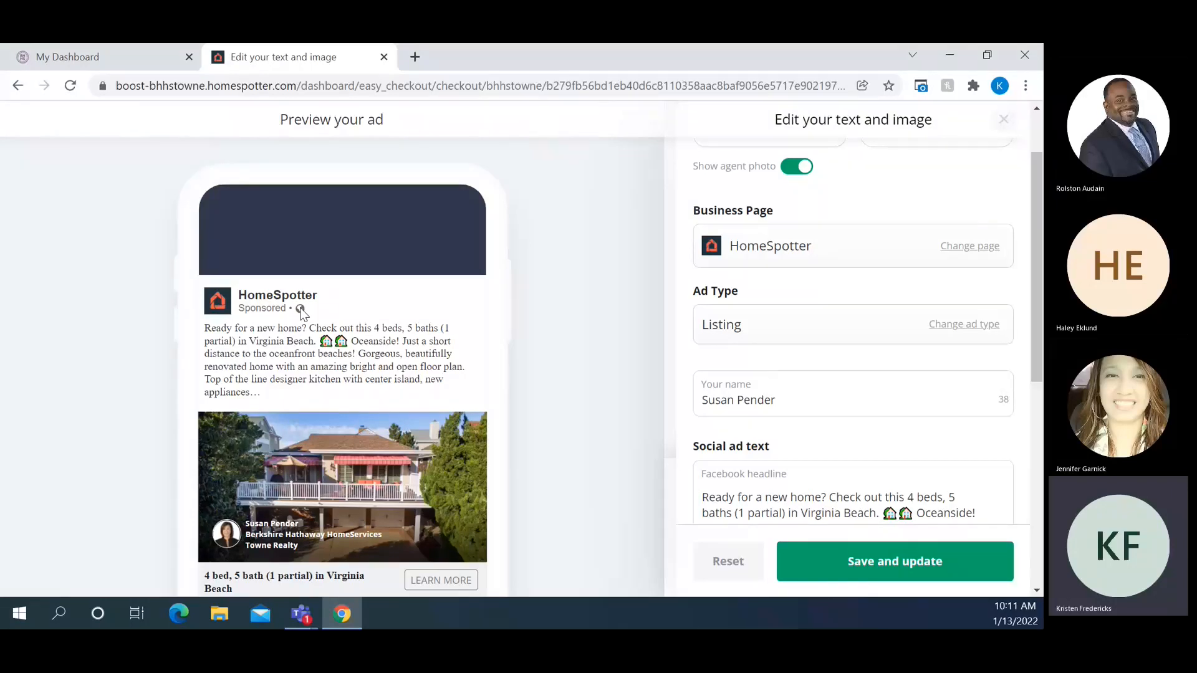
left_click(976, 247)
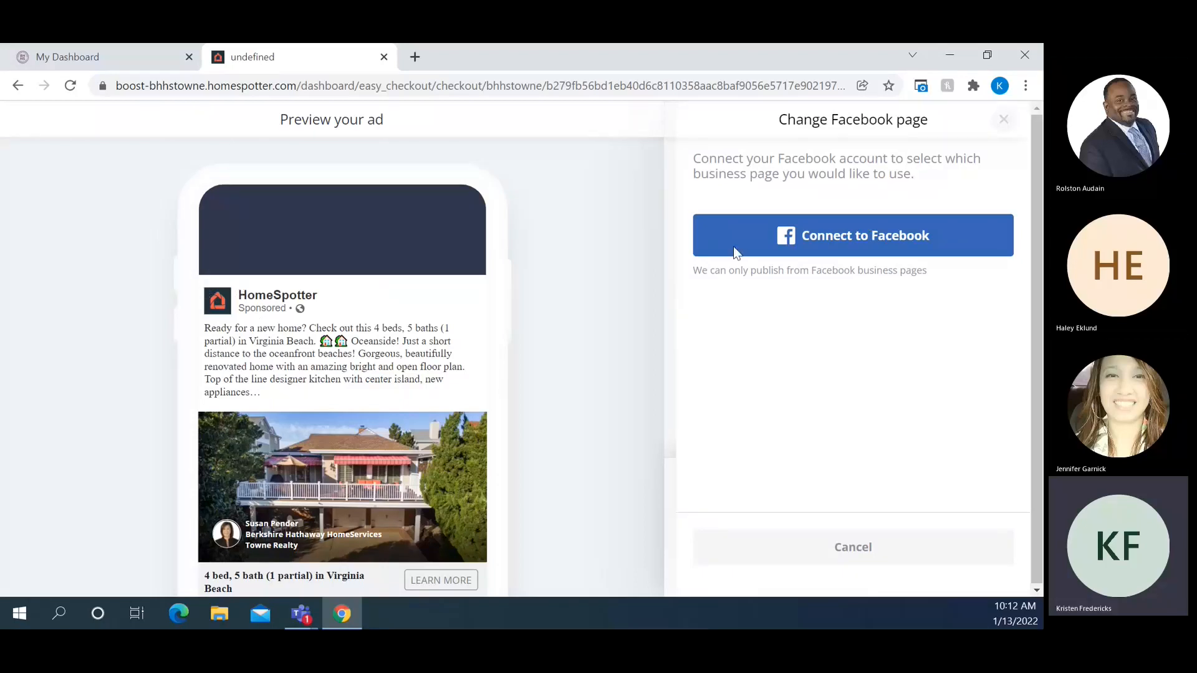
left_click(863, 559)
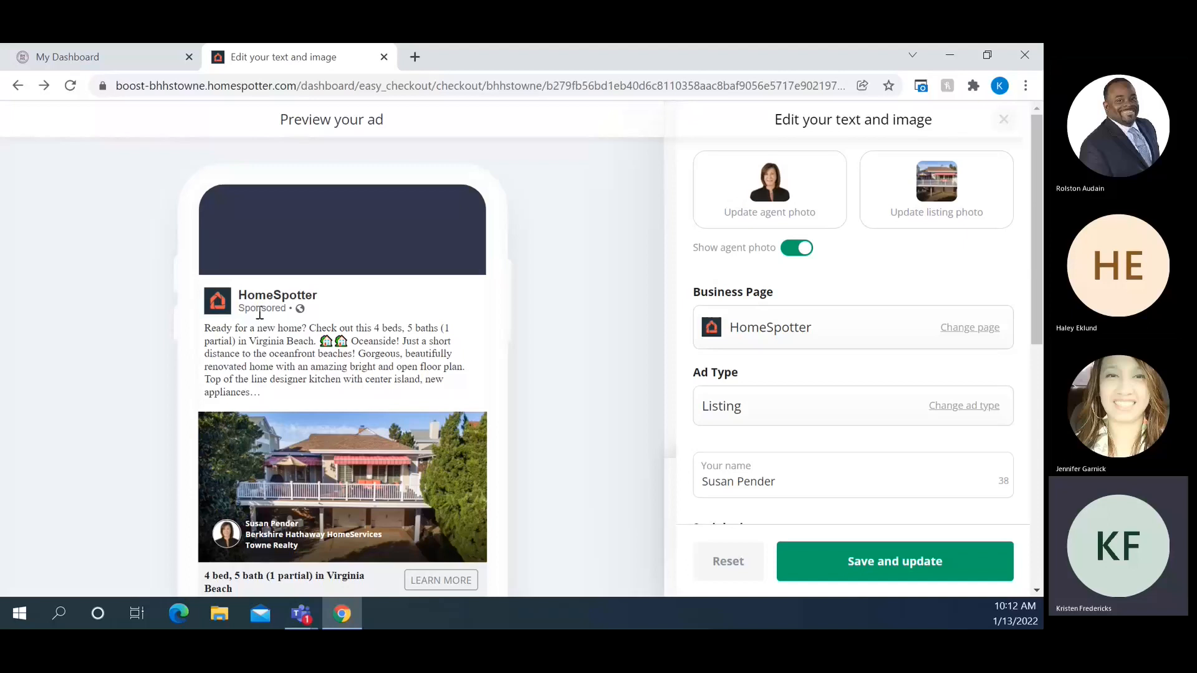
Change the ad type to promote the home as a New listing
scroll(1023, 353, "down", 1)
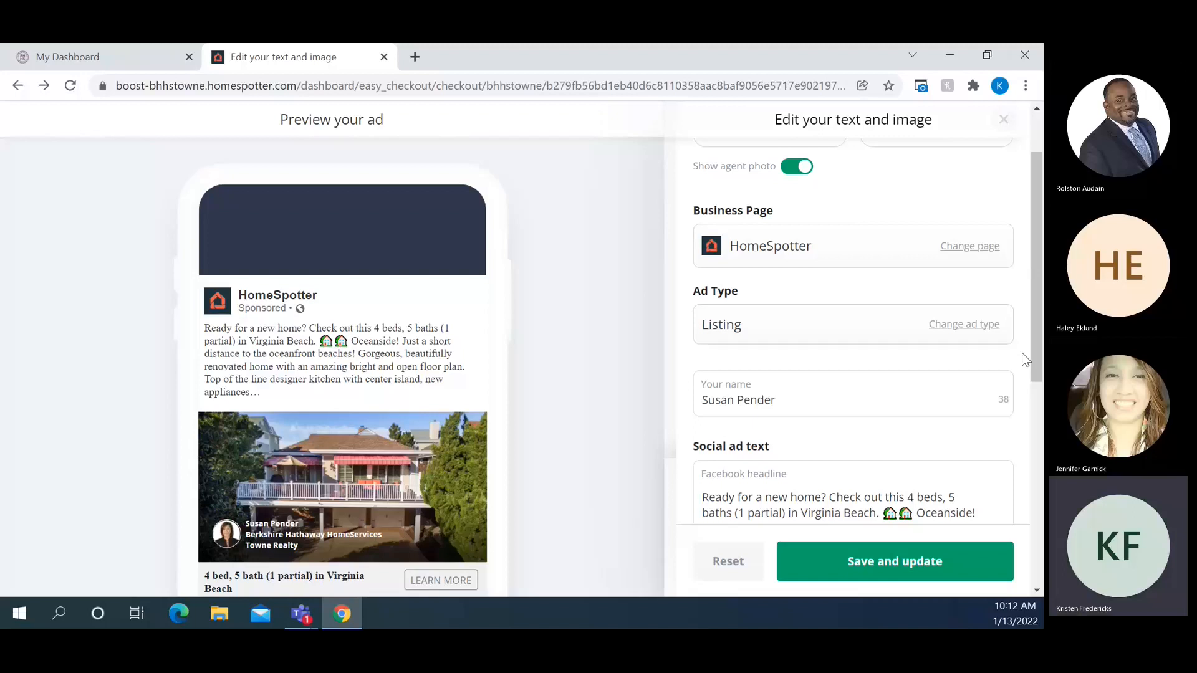
scroll(1023, 353, "down", 1)
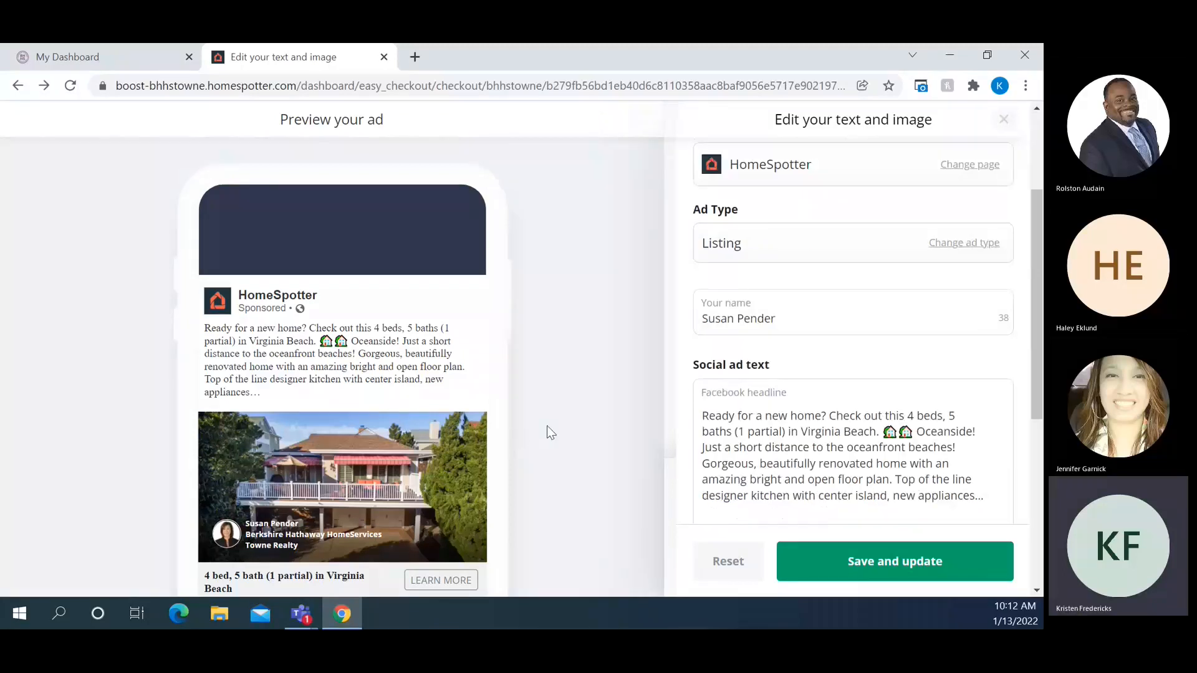
left_click(989, 244)
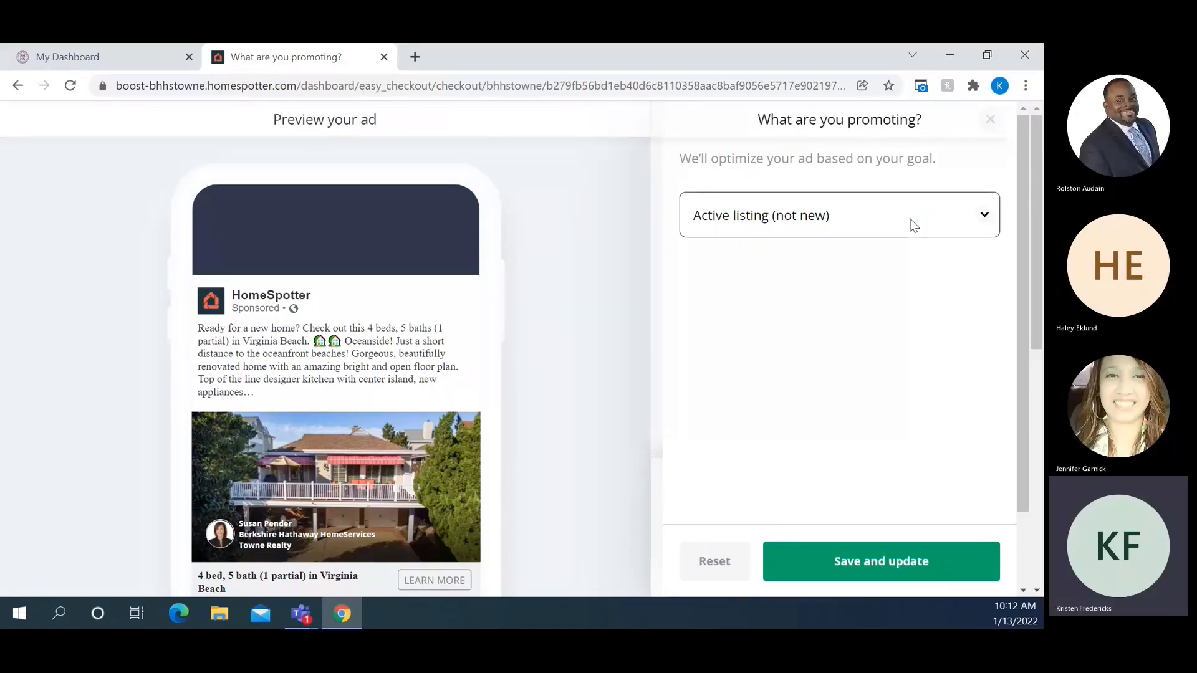
left_click(912, 225)
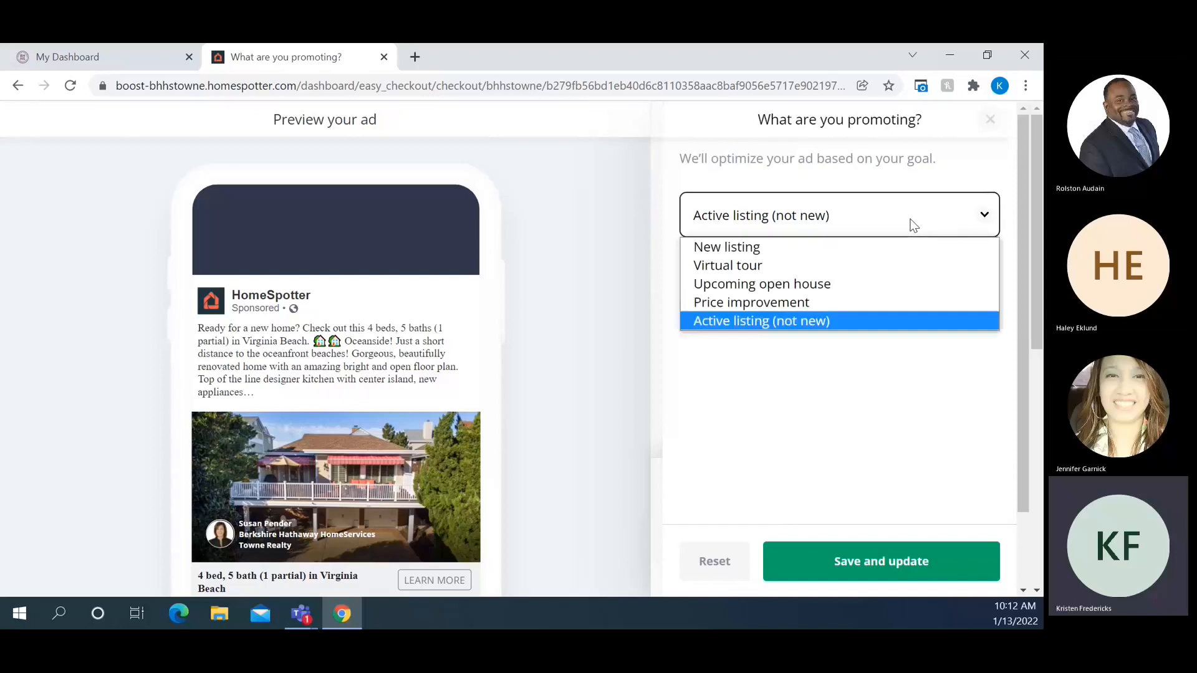
left_click(900, 247)
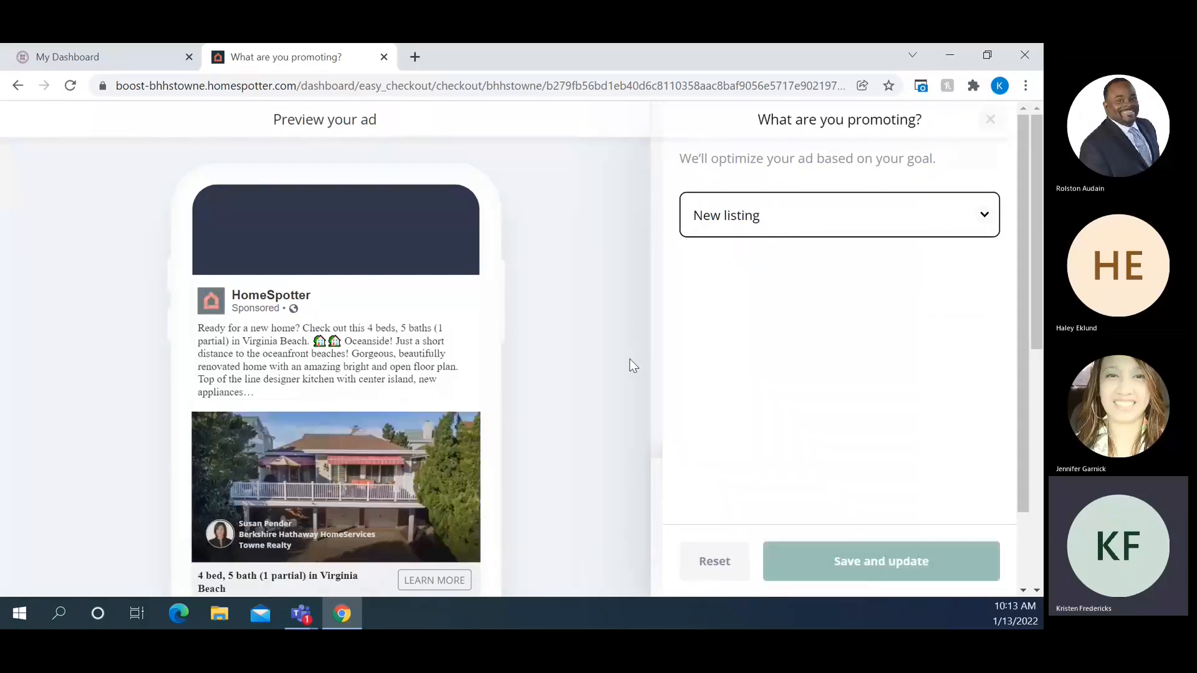
Switch the promotion to an Upcoming open house on 01/16/2022, 10:00 AM–1:00 PM
scroll(630, 359, "down", 1)
scroll(630, 360, "down", 2)
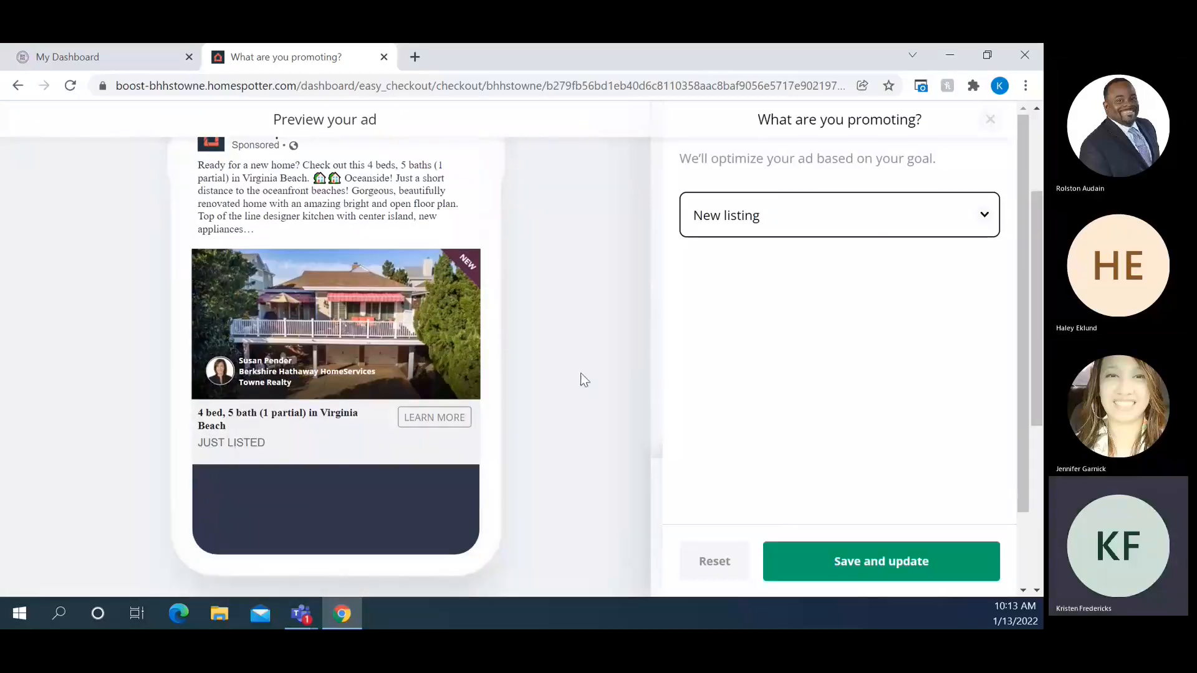
scroll(581, 373, "up", 1)
left_click(886, 224)
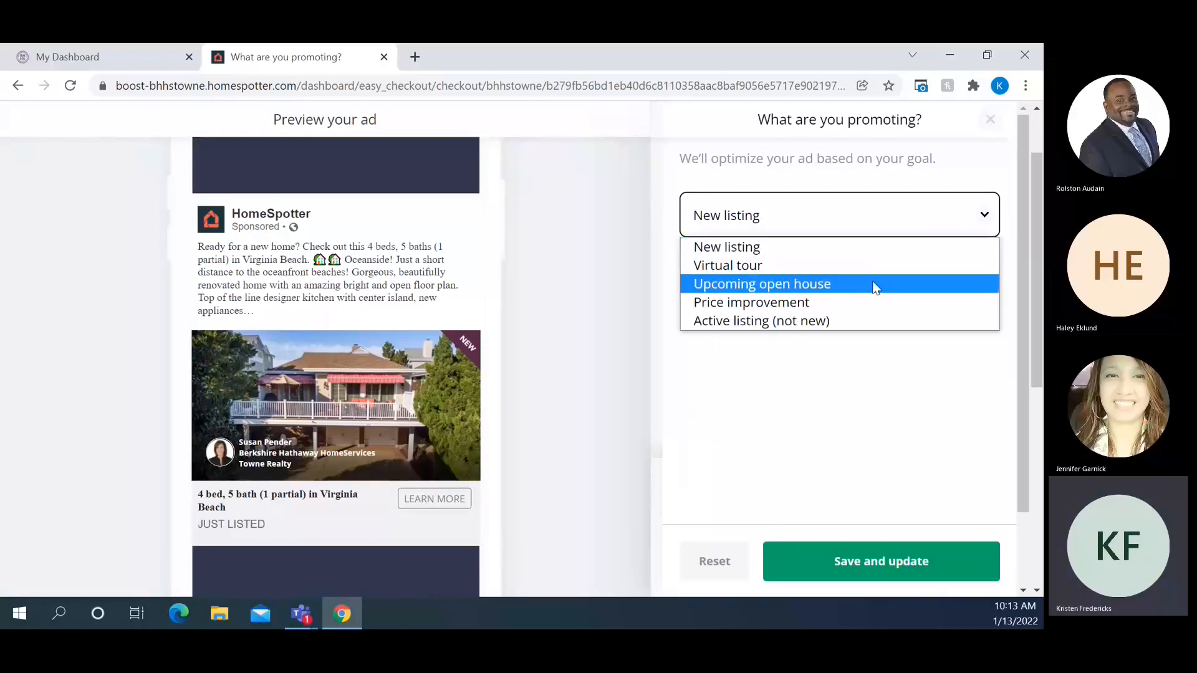
left_click(873, 284)
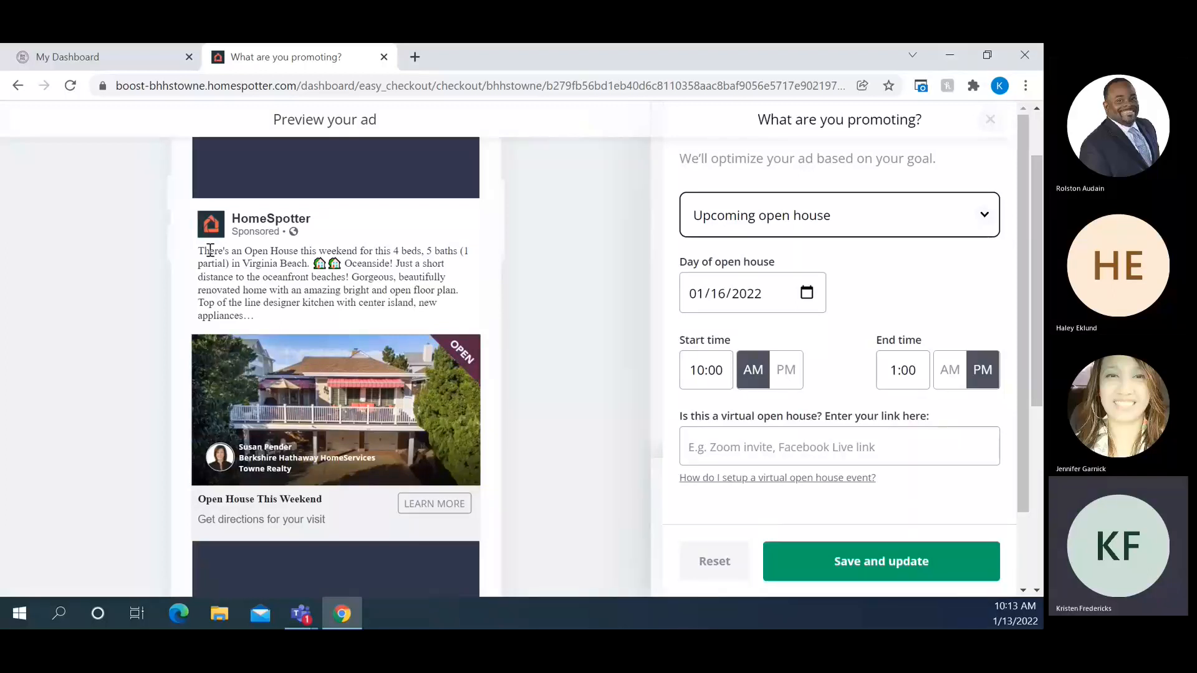
Try Price improvement as the promotion goal, then revert it to Active listing (not new)
left_click(871, 219)
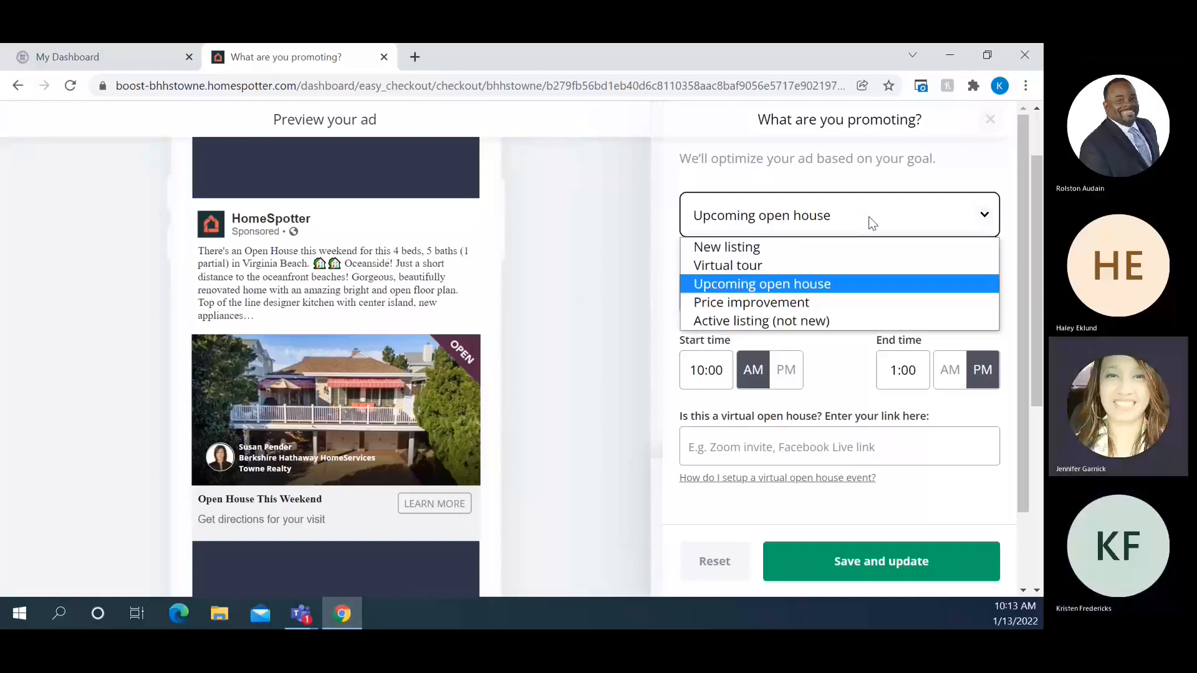
left_click(848, 302)
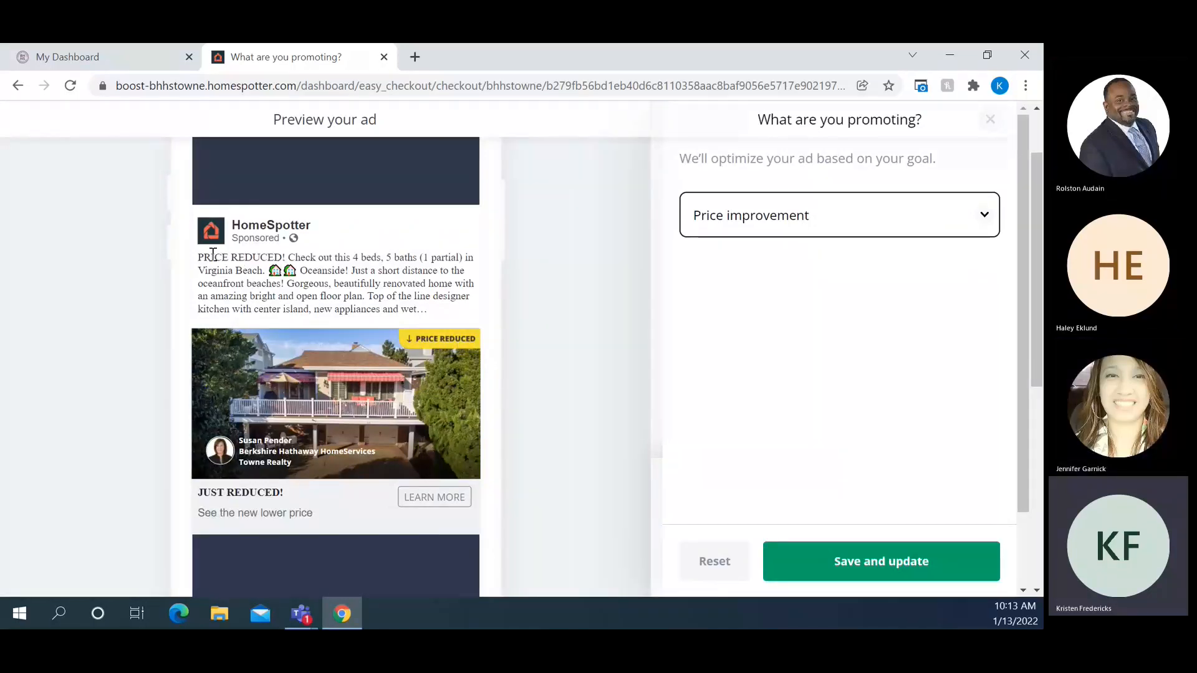
scroll(286, 461, "down", 2)
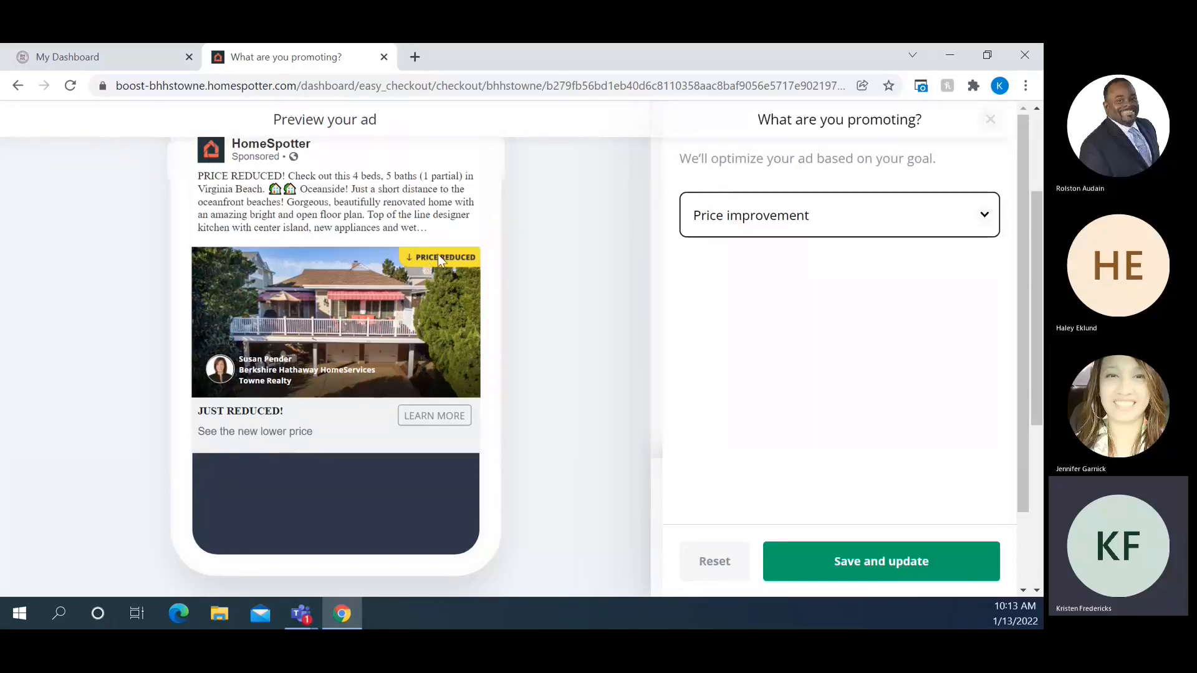
scroll(580, 334, "up", 3)
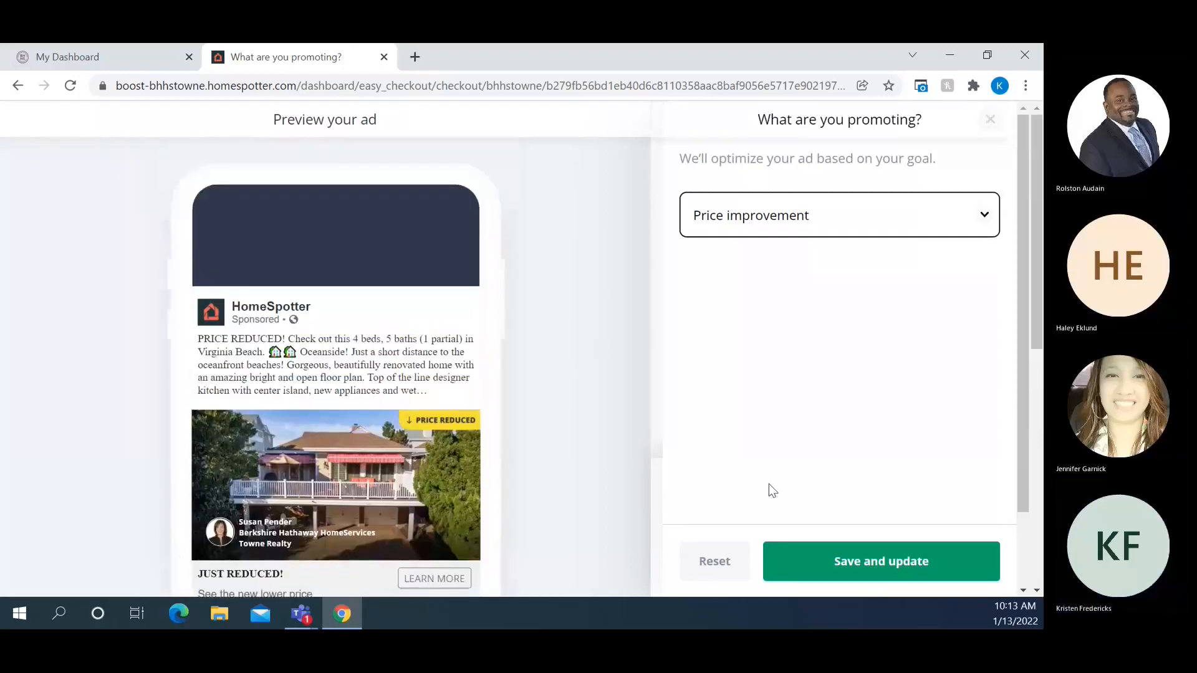
left_click(815, 209)
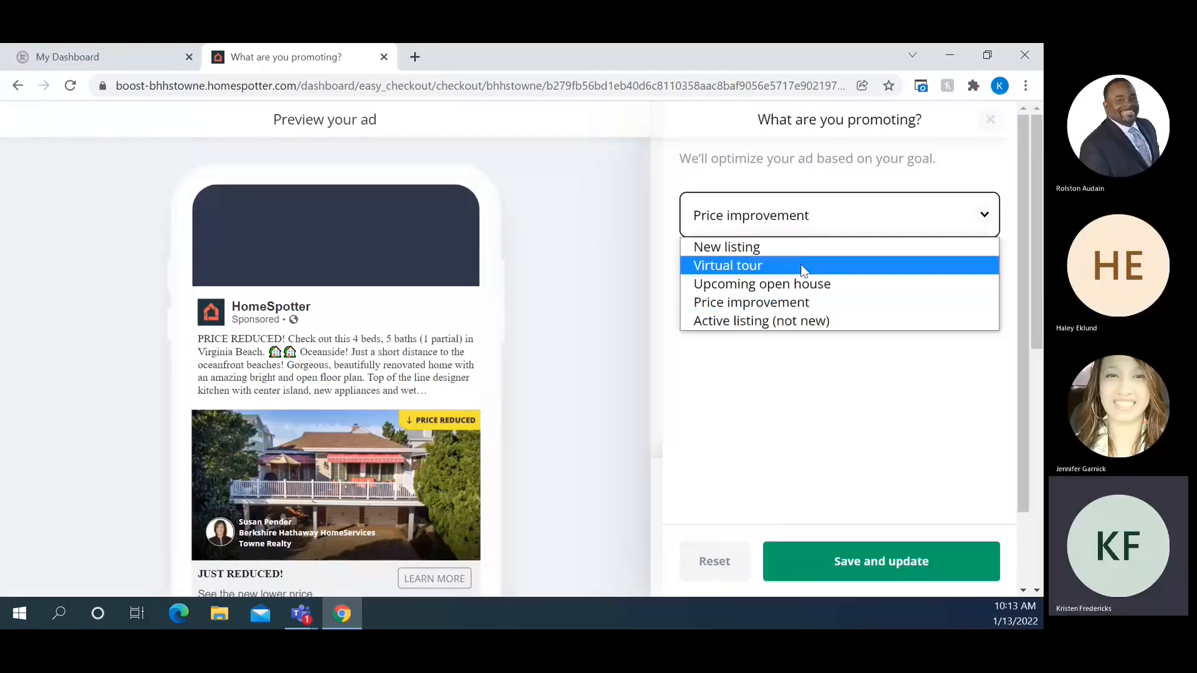
left_click(791, 321)
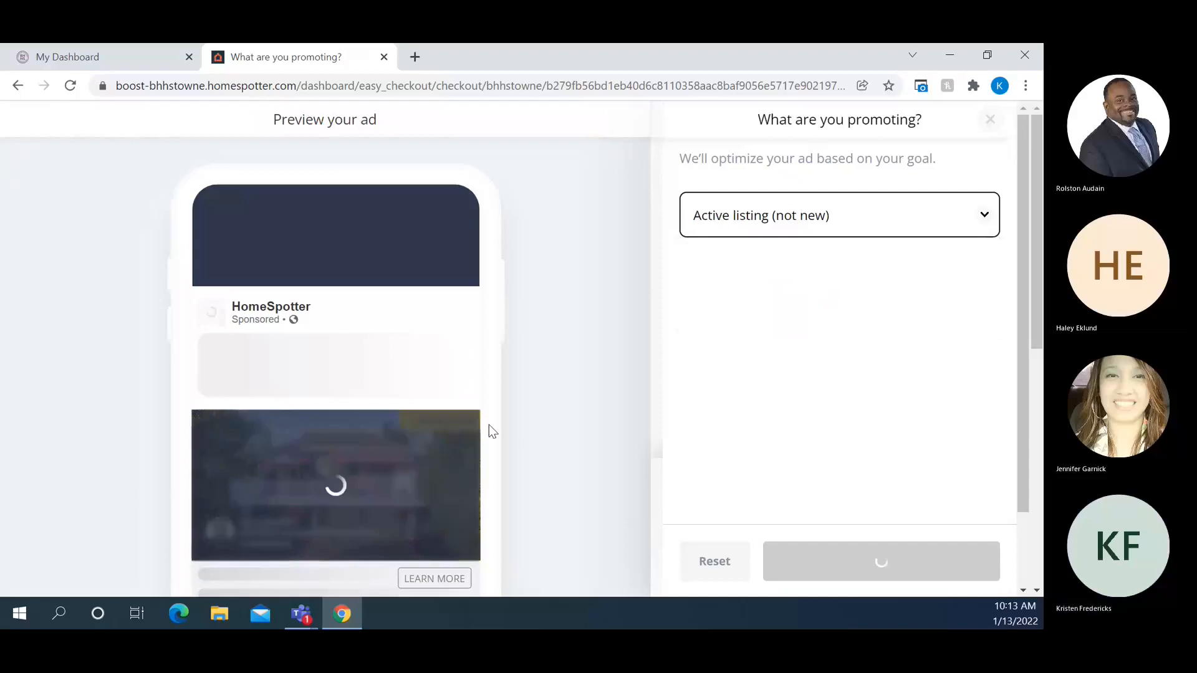
Close the promotion panel and edit the agent name field, trying and then removing a REALTOR suffix
left_click(991, 120)
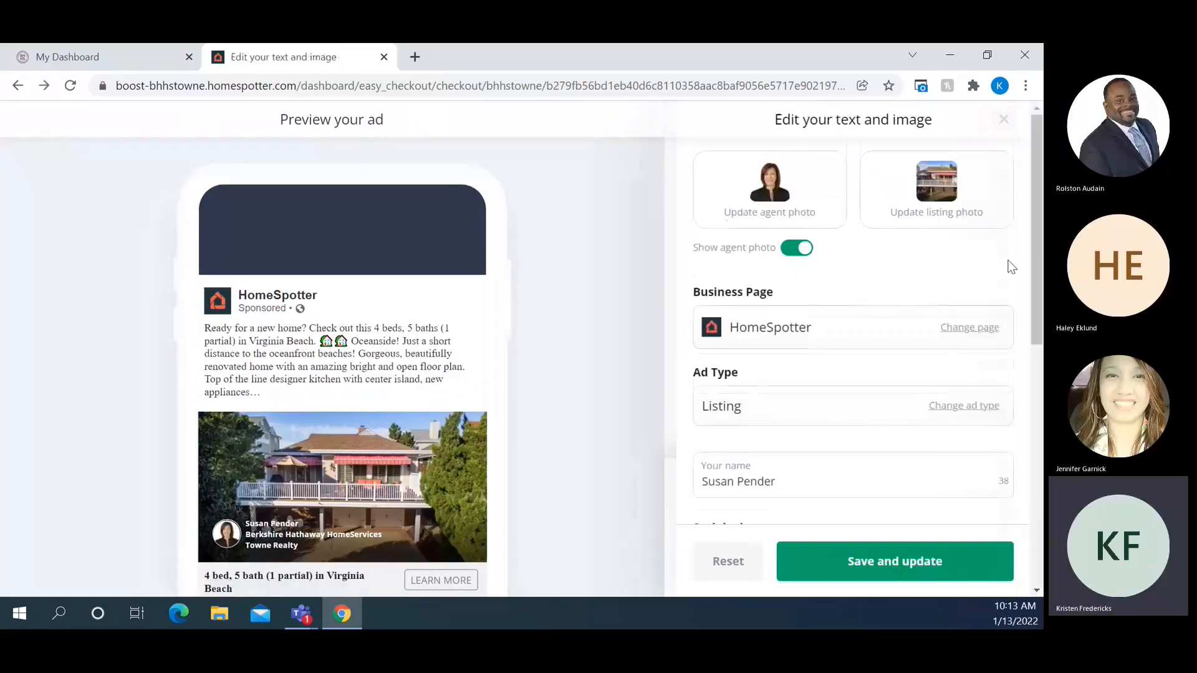
scroll(1025, 288, "down", 1)
scroll(1025, 288, "down", 3)
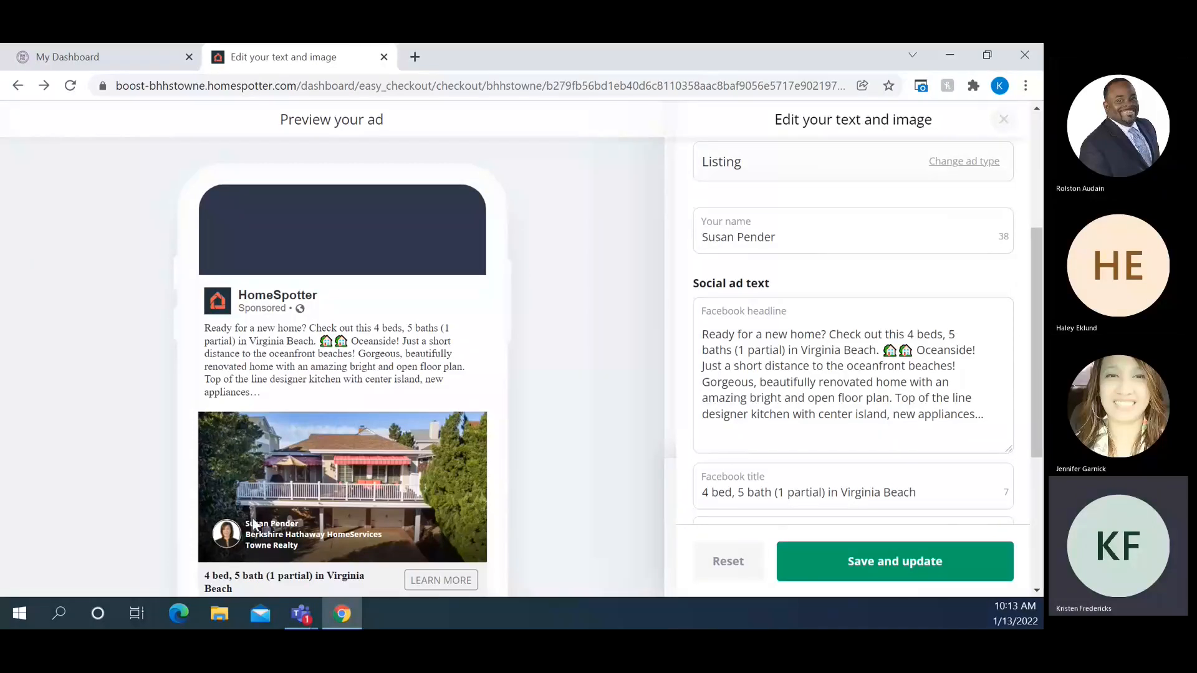
left_click(822, 235)
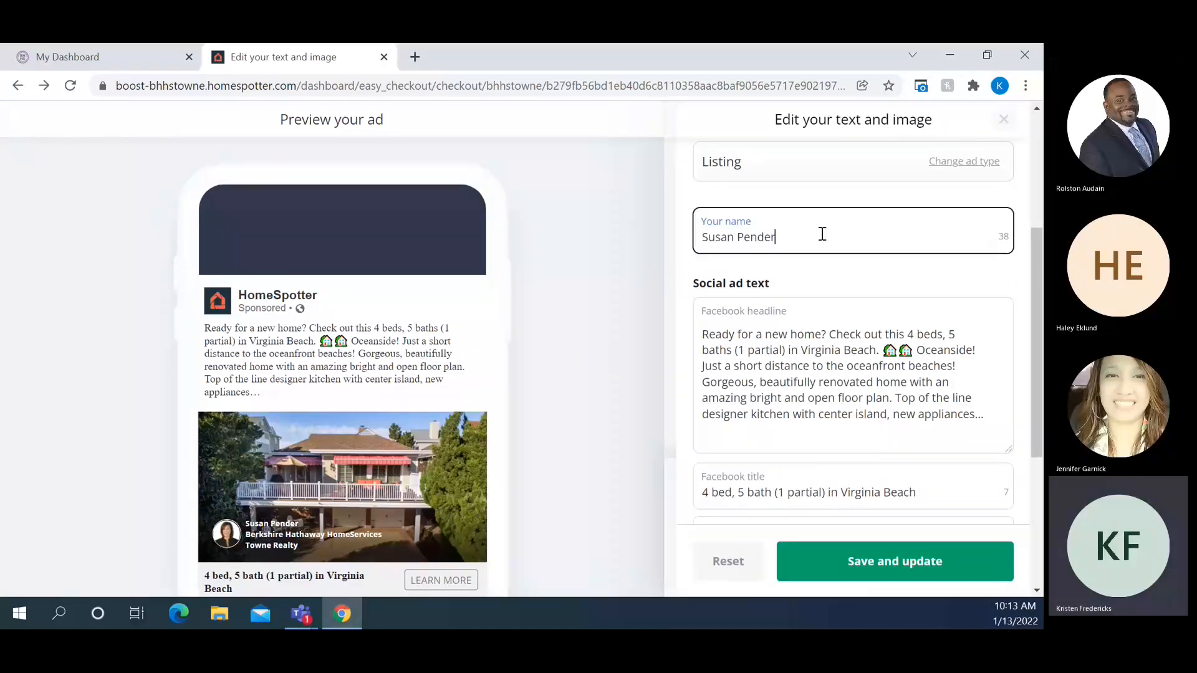
type(", REALTO")
key("BackSpace")
key("BackSpace")
key("BackSpace")
key("BackSpace")
key("BackSpace")
key("BackSpace")
key("BackSpace")
key("BackSpace")
scroll(823, 234, "down", 1)
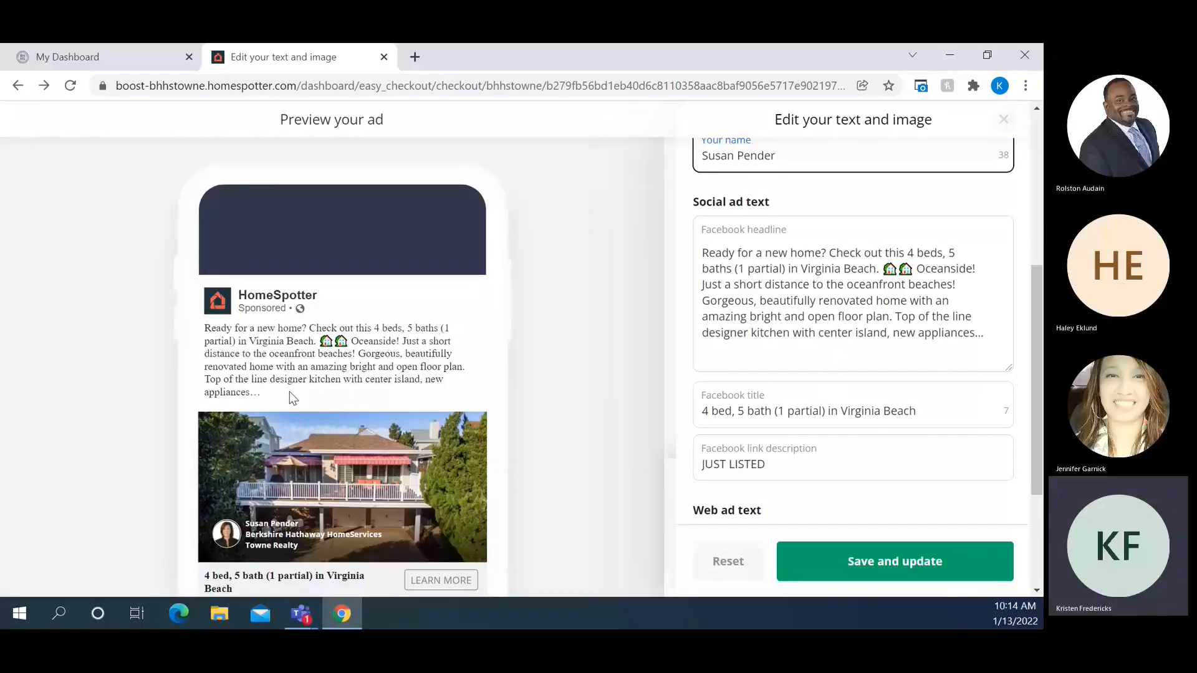
Trim the Facebook headline to end at 'open floor plan.', deleting the designer kitchen and appliances sentence
left_click(996, 337)
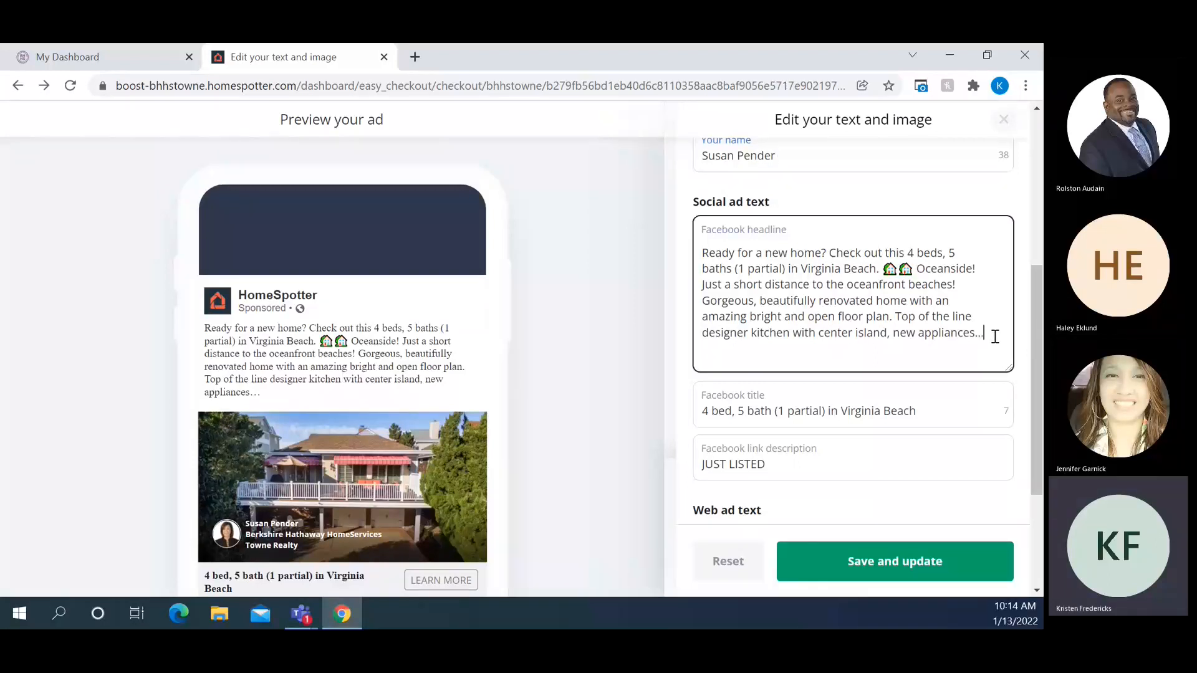
left_click_drag(995, 337, 899, 337)
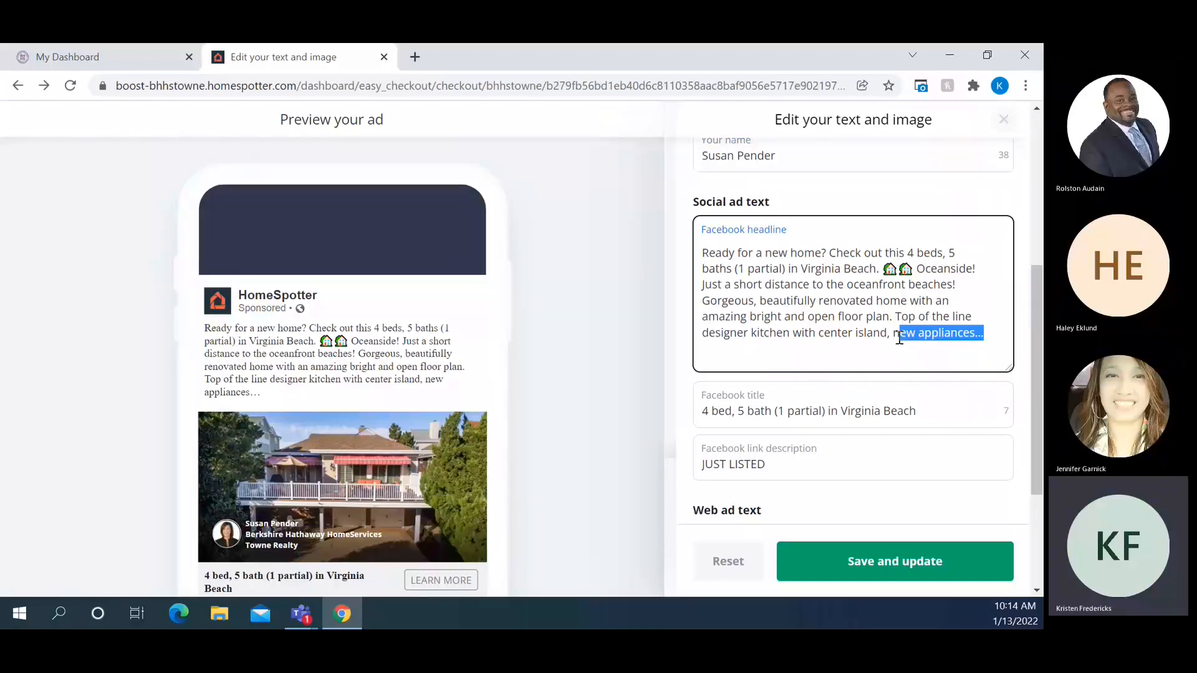
left_click_drag(900, 337, 898, 318)
key("BackSpace")
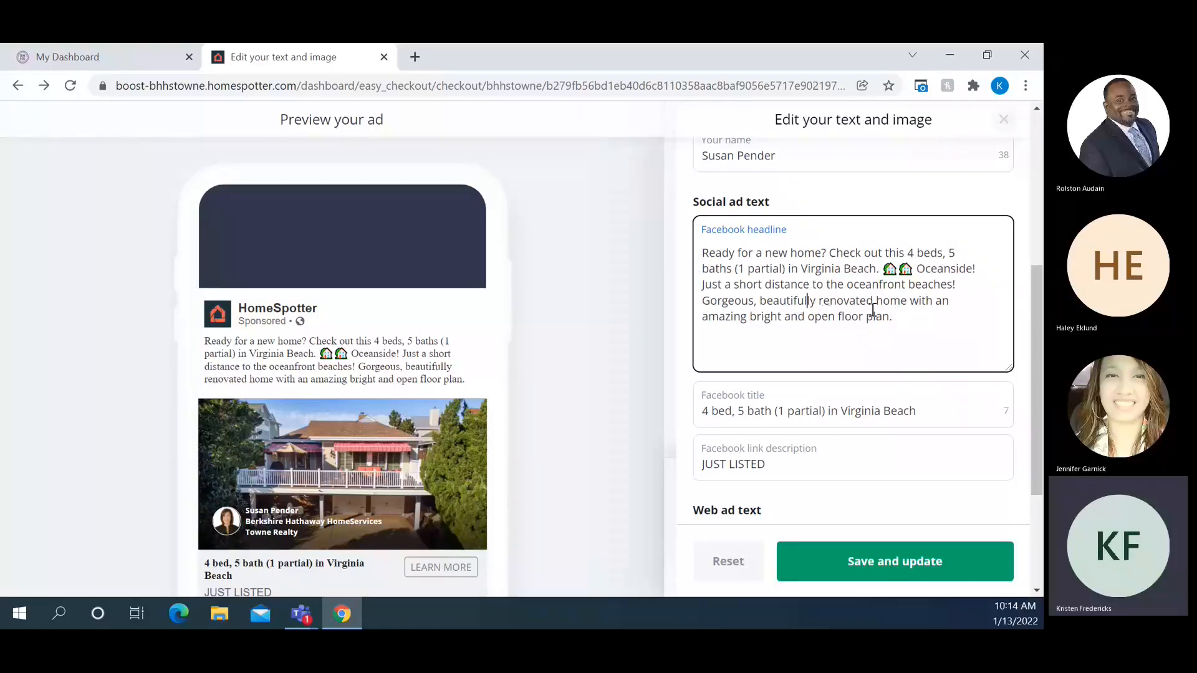
left_click_drag(912, 269, 883, 270)
left_click(899, 301)
scroll(898, 300, "down", 1)
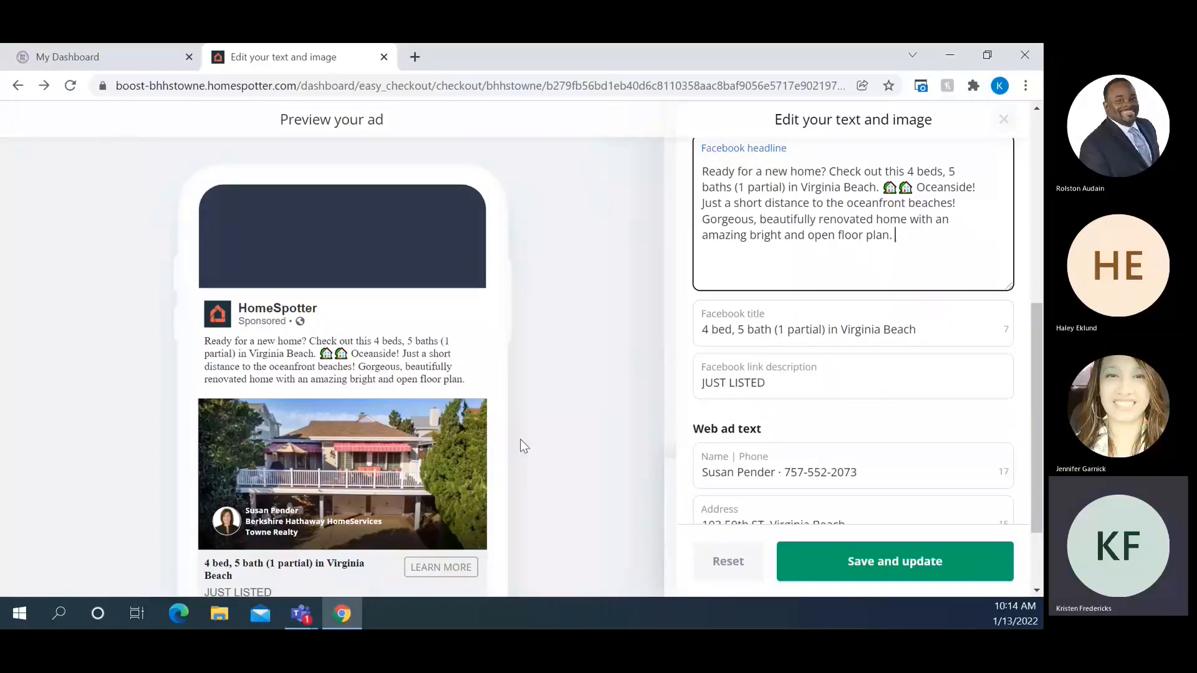
Zoom the browser page out to 90%
left_click(1025, 87)
left_click(917, 238)
left_click(583, 323)
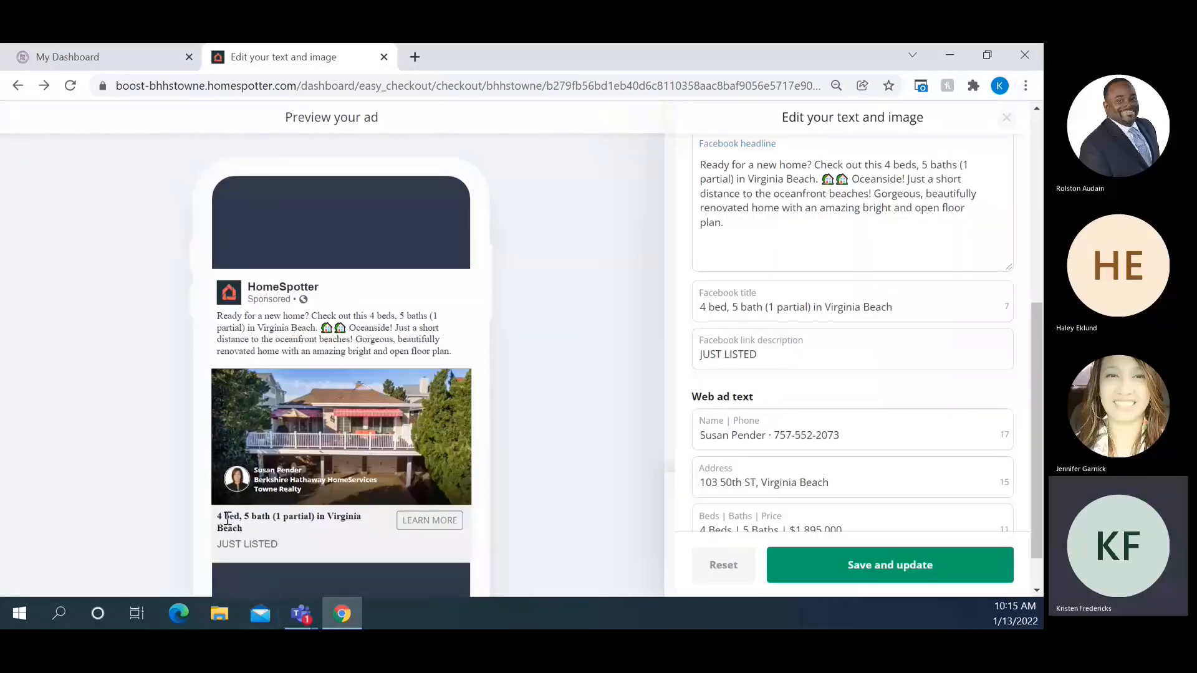
Replace the old Facebook title with 'New Construction on the Ocean!'
left_click(909, 303)
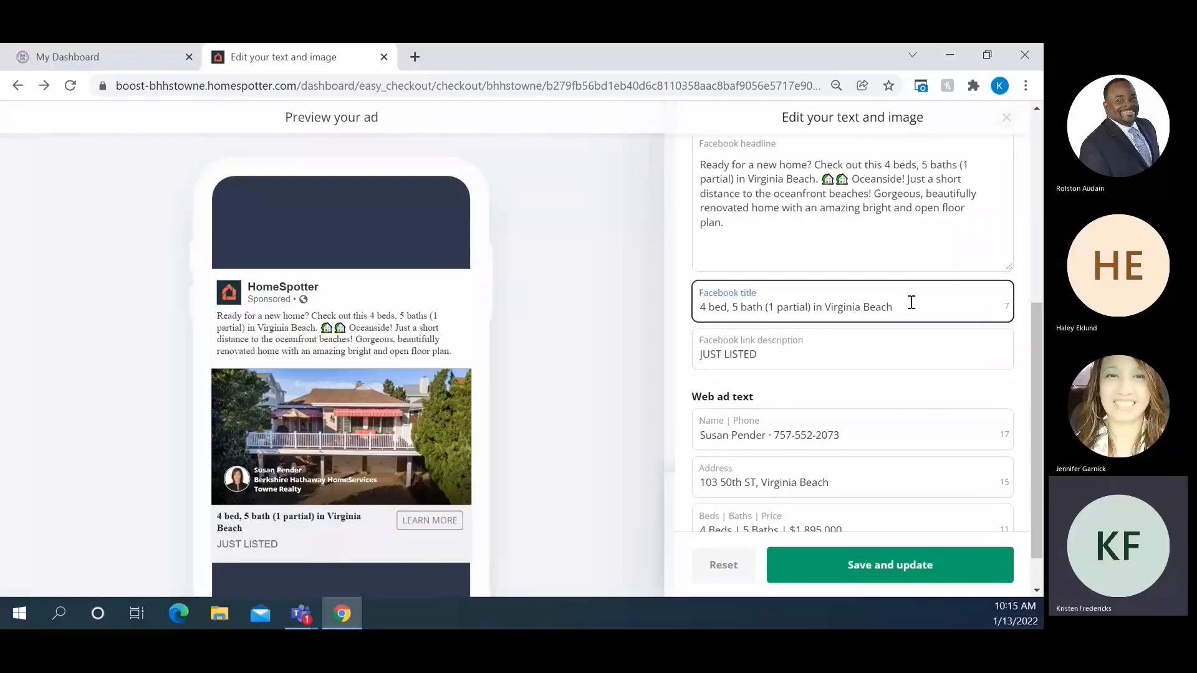
left_click_drag(911, 302, 615, 305)
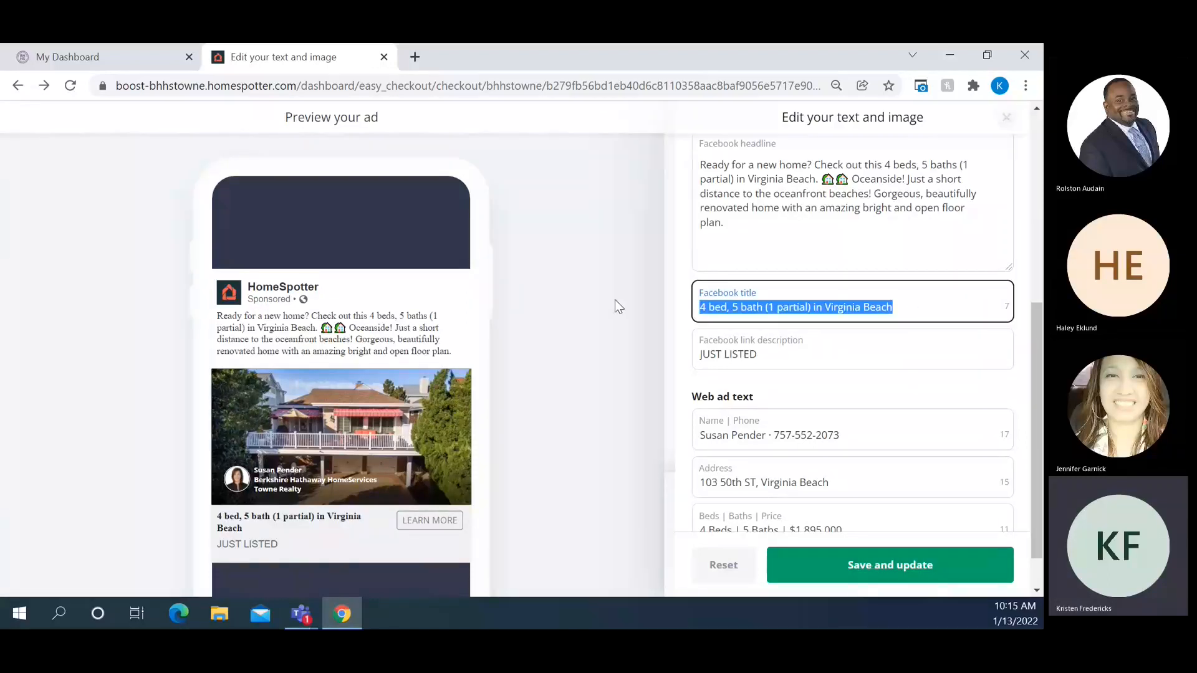
key("BackSpace")
type("New Cons")
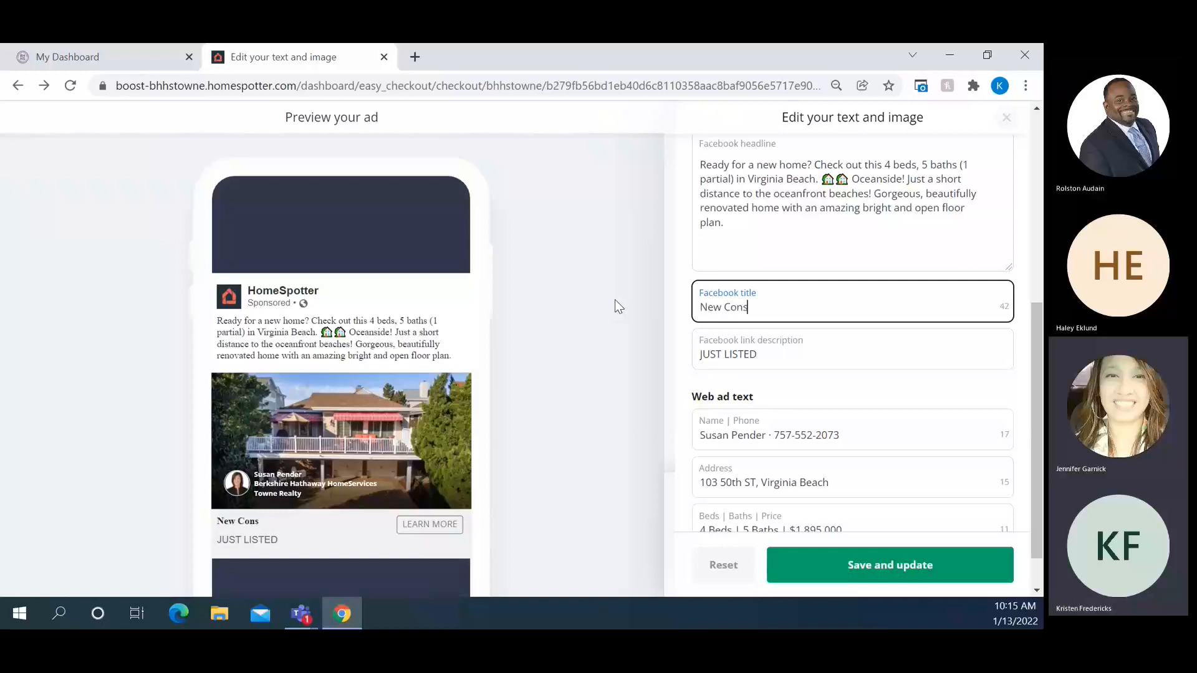
type("truction on the Ocean!")
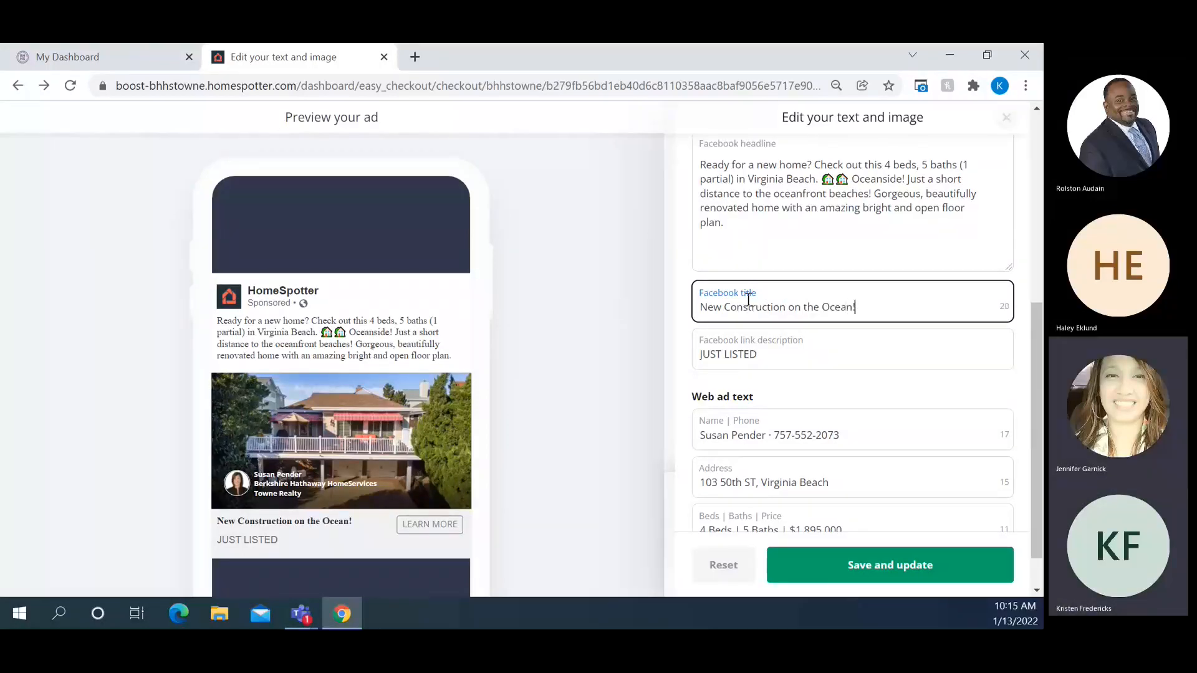
Change the Facebook link description from 'JUST LISTED' to 'New Home for Sale'
left_click_drag(762, 354, 612, 363)
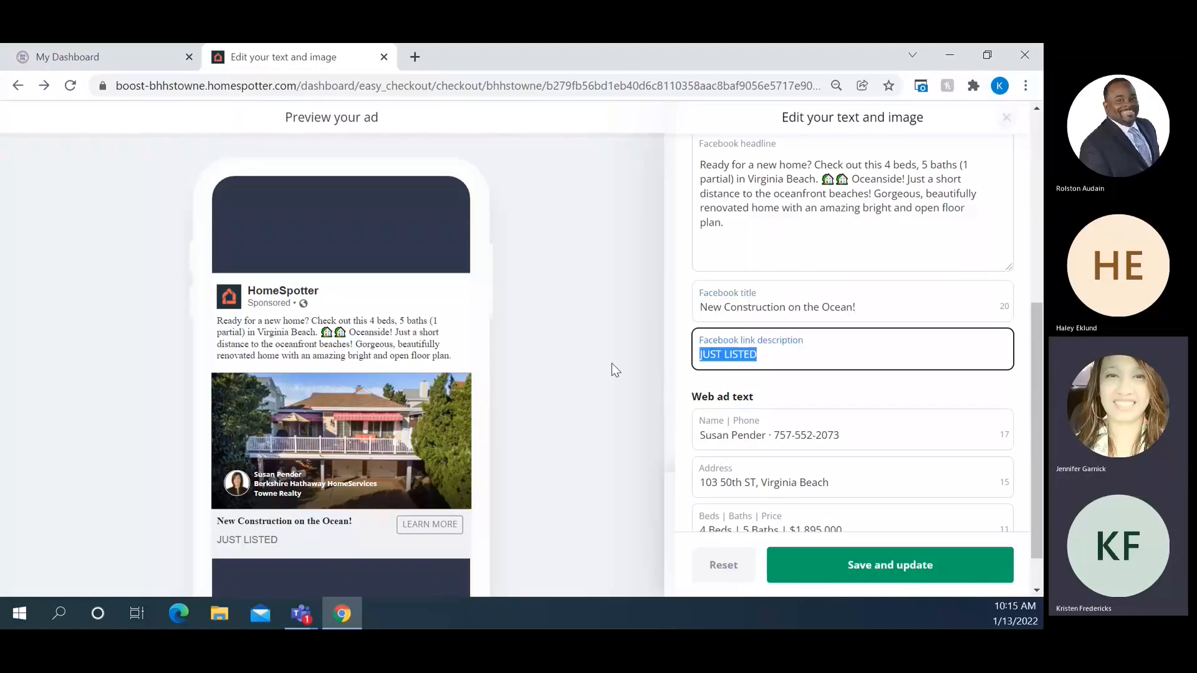
key("BackSpace")
type("New Homes")
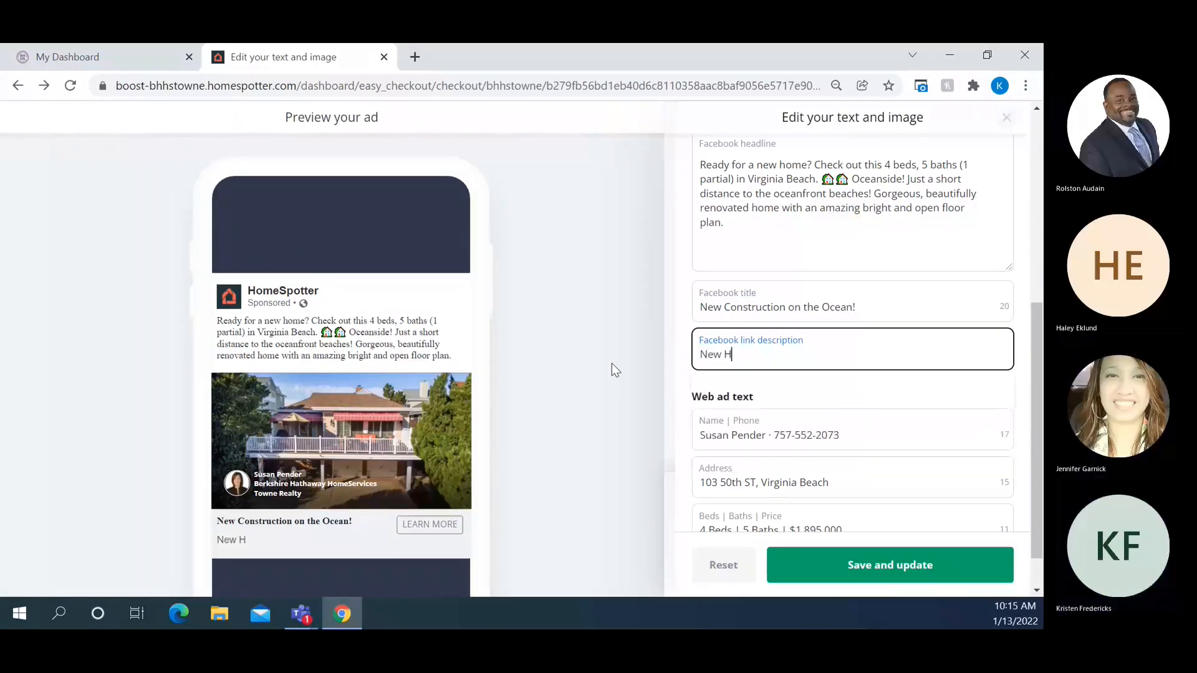
key("BackSpace")
key("BackSpace")
type("for Sale")
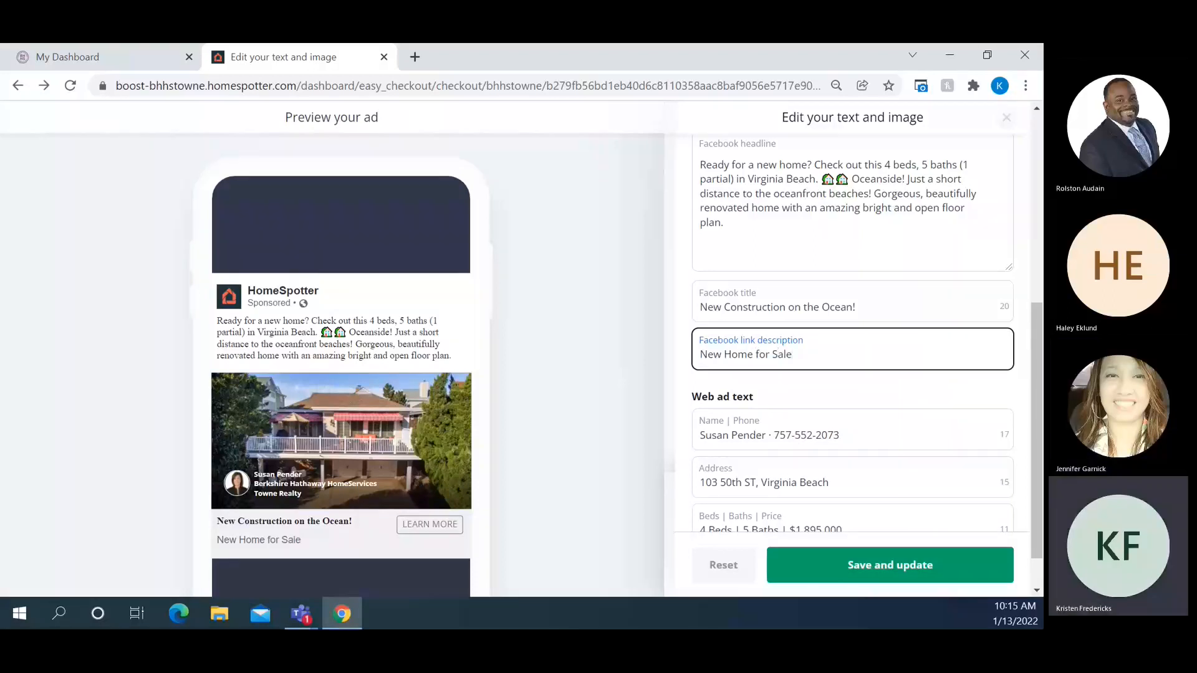
key("alt+Tab")
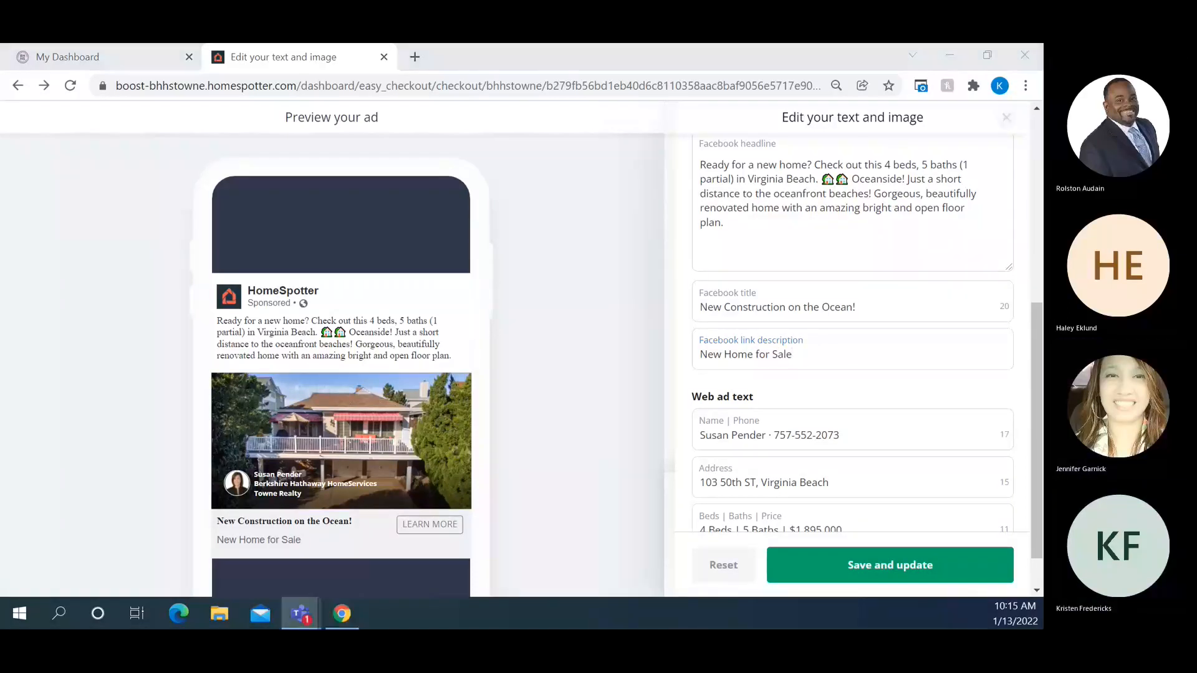
scroll(902, 321, "down", 1)
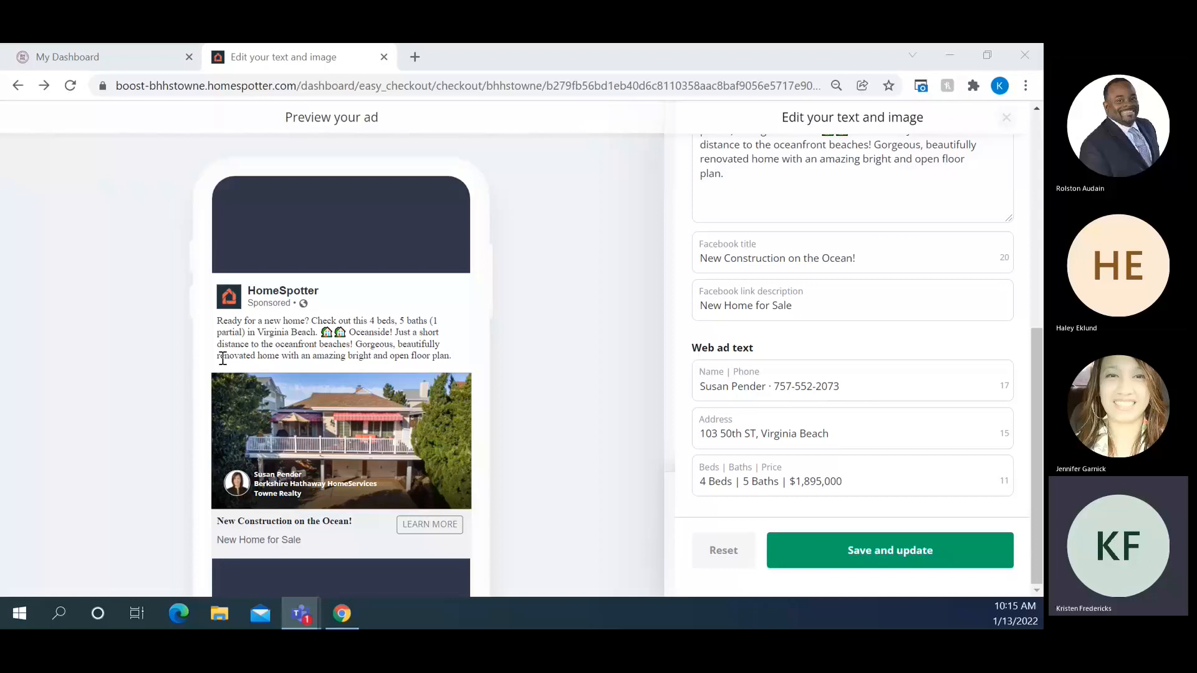
Rewrite the web ad text as 'North End on the Ocean' and 'Totally renovated home'
left_click(905, 380)
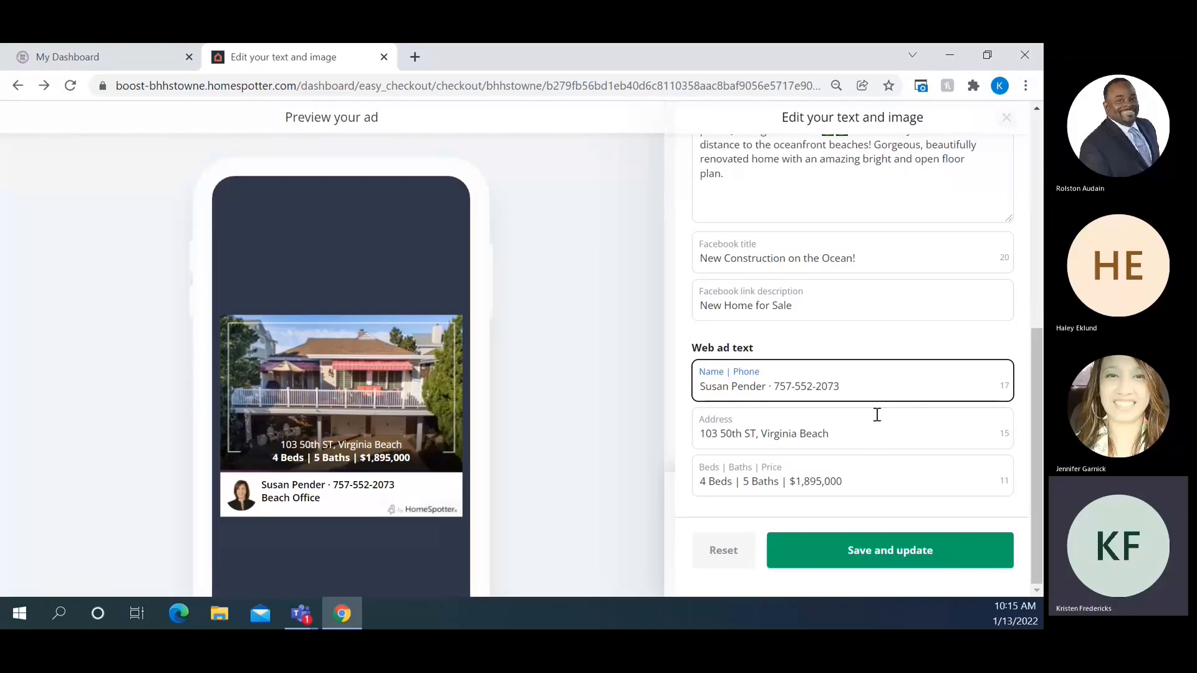
left_click_drag(876, 433, 682, 452)
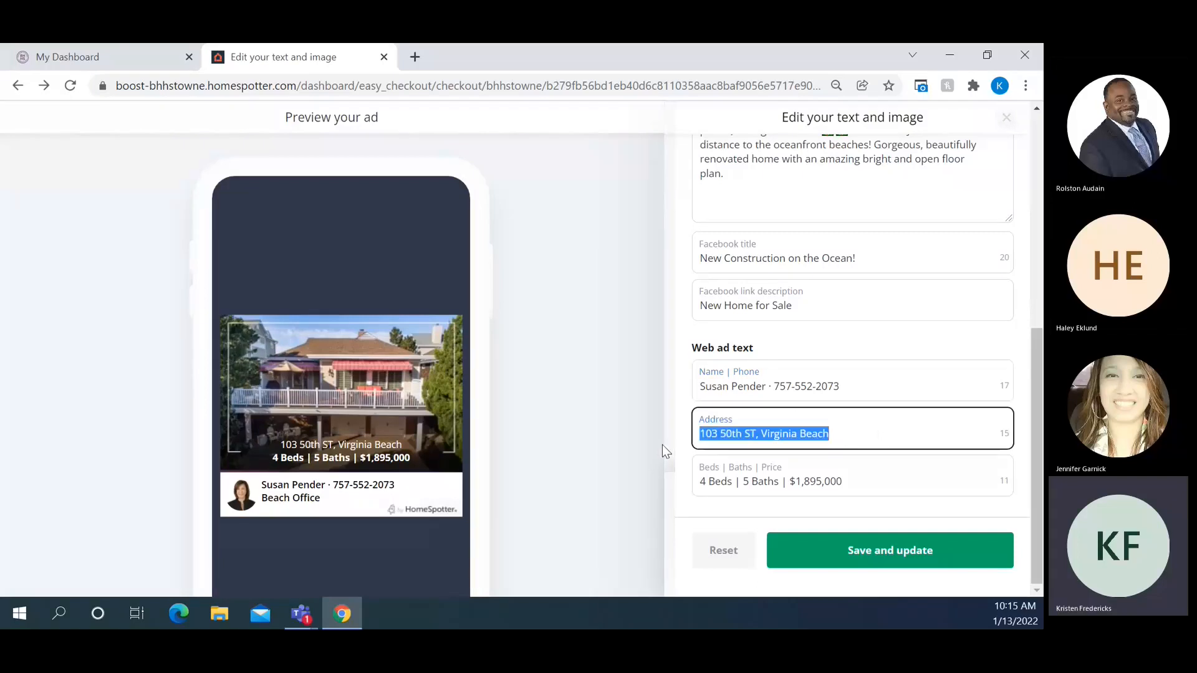
type("North End")
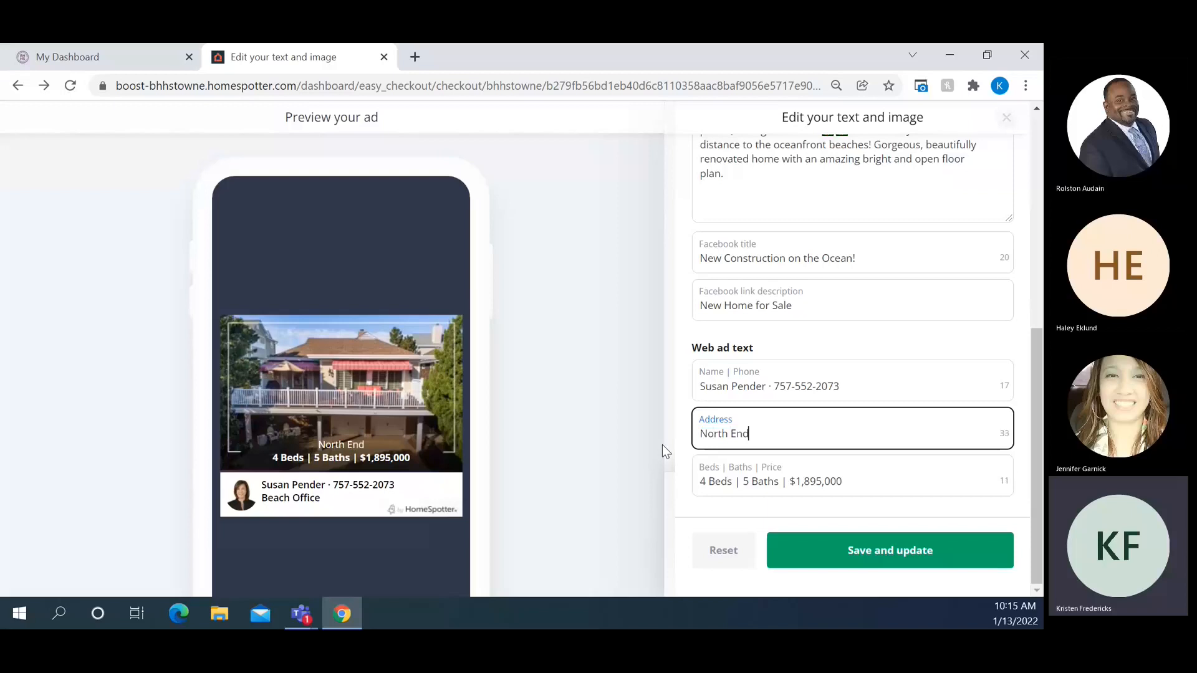
type(" o")
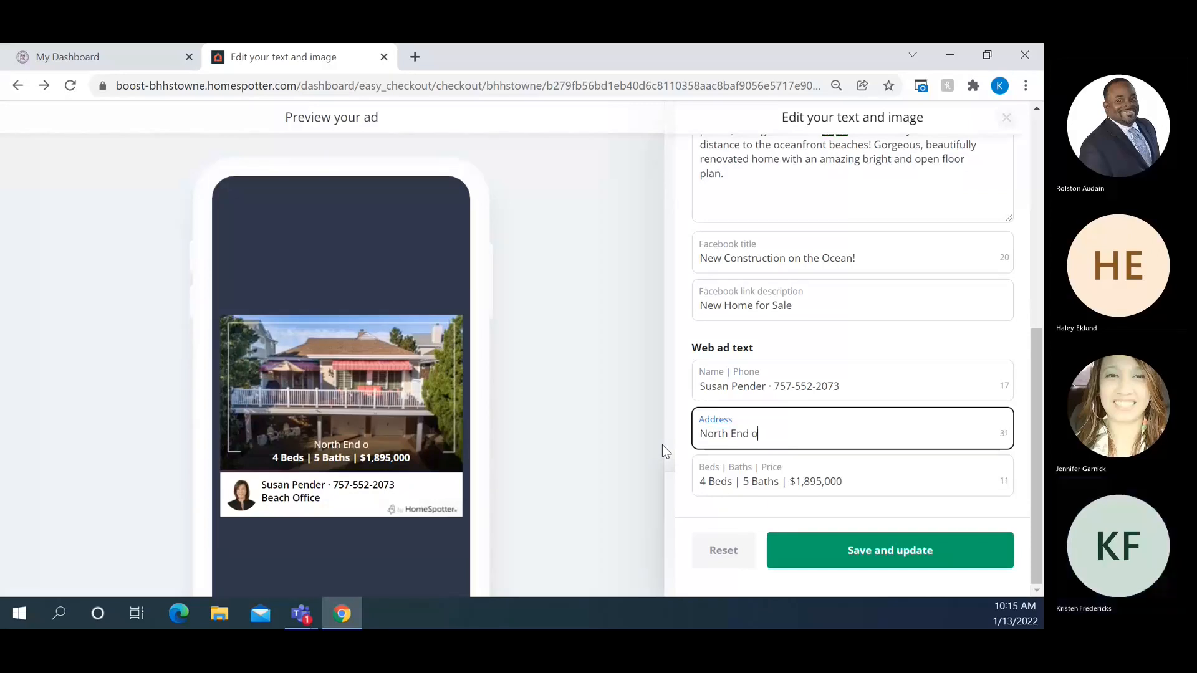
type("n the Ocean")
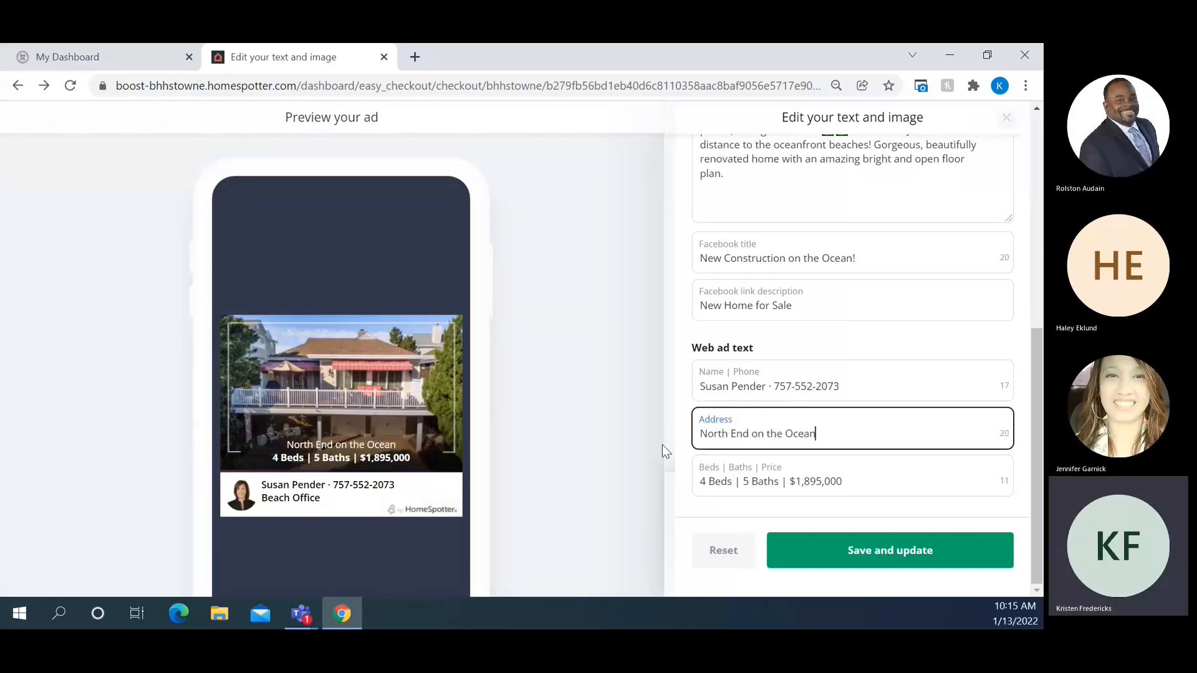
left_click(720, 482)
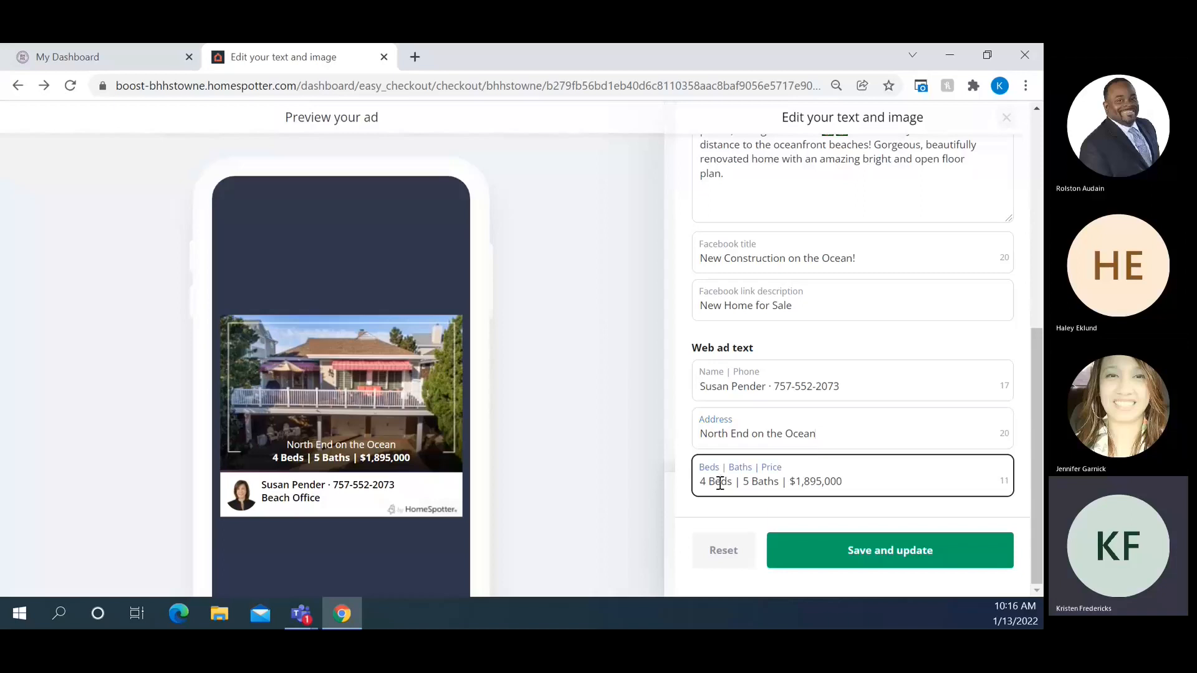
triple_click(720, 482)
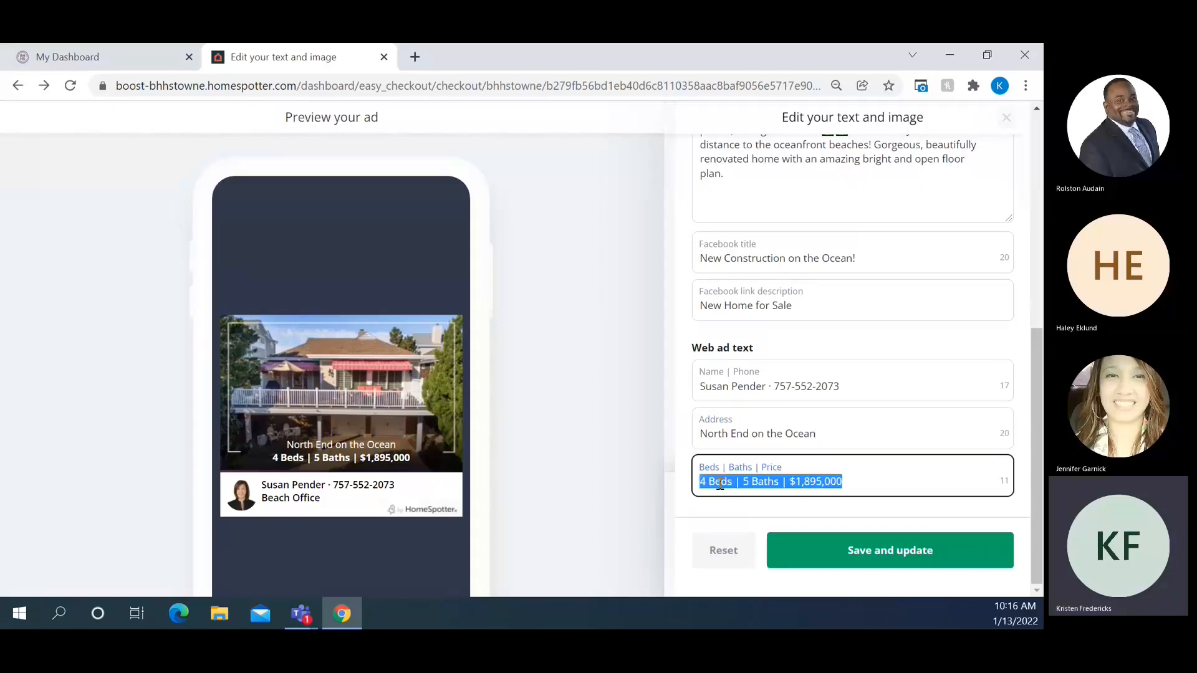
key("BackSpace")
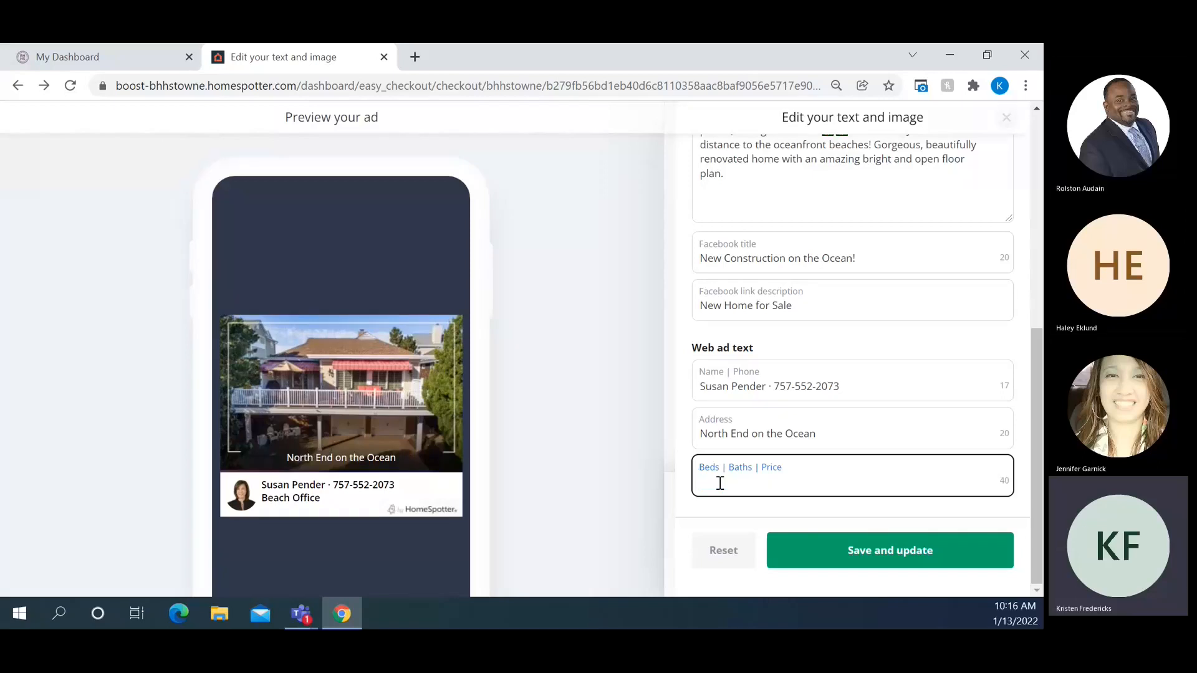
type("Totally renovated home")
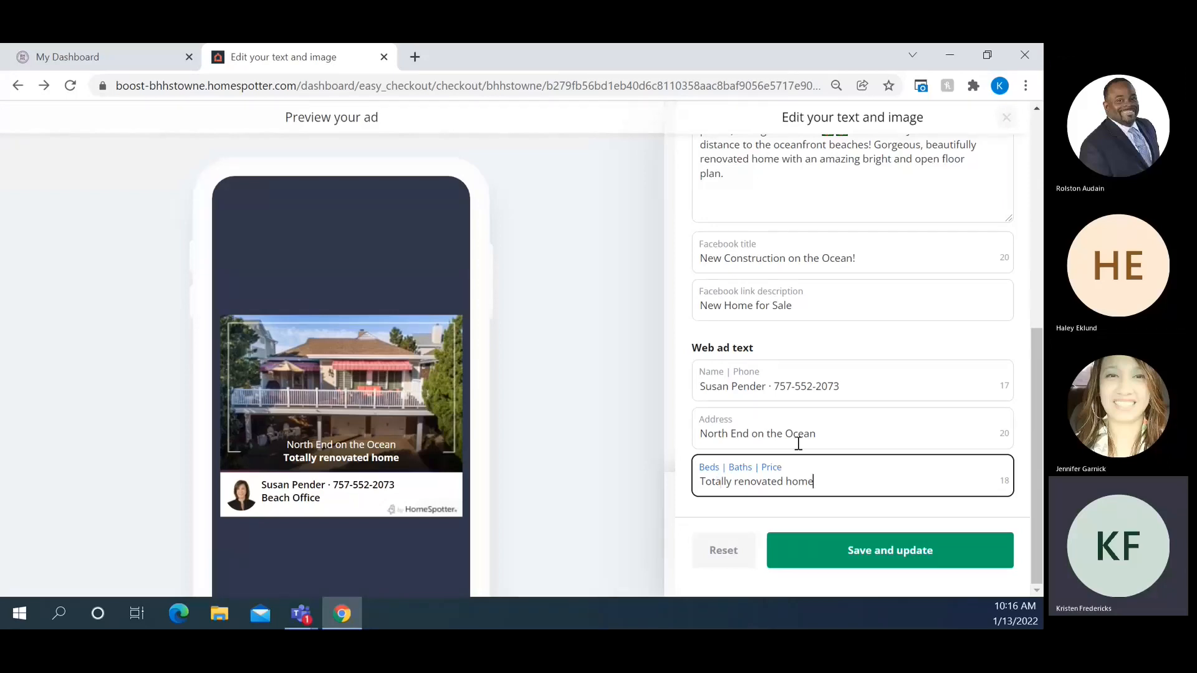
scroll(798, 443, "up", 10)
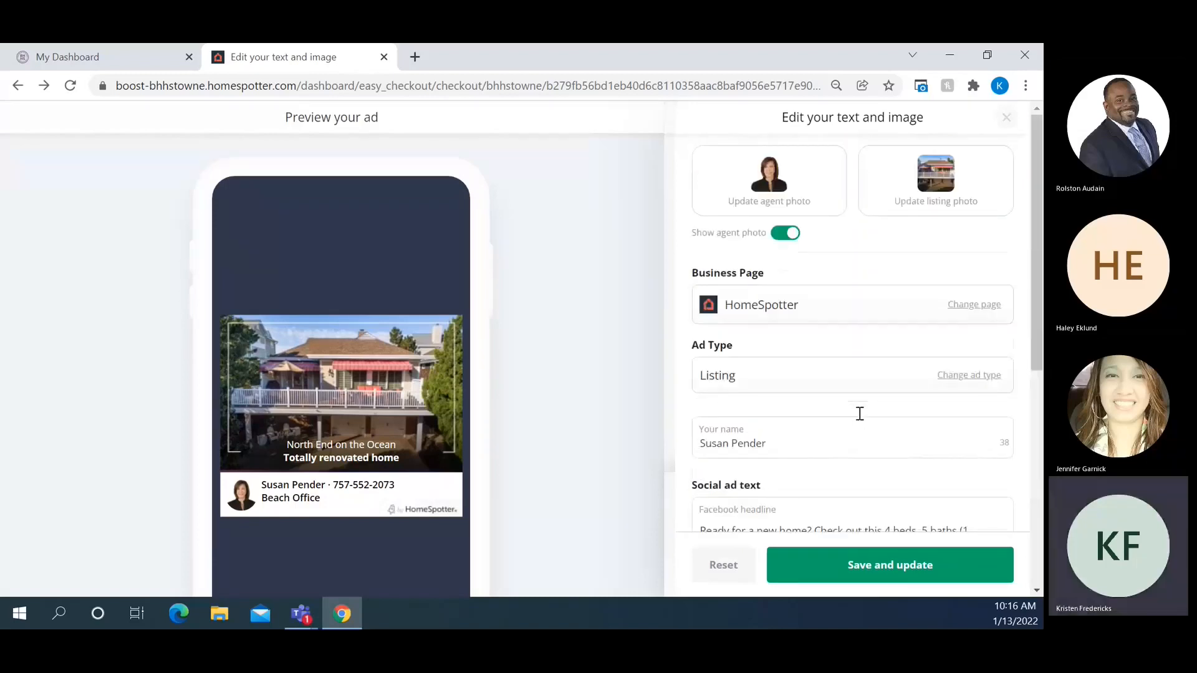
scroll(859, 414, "down", 10)
Save the web ad text and add the video slideshow upgrade, bringing the total to $124.00
left_click(878, 562)
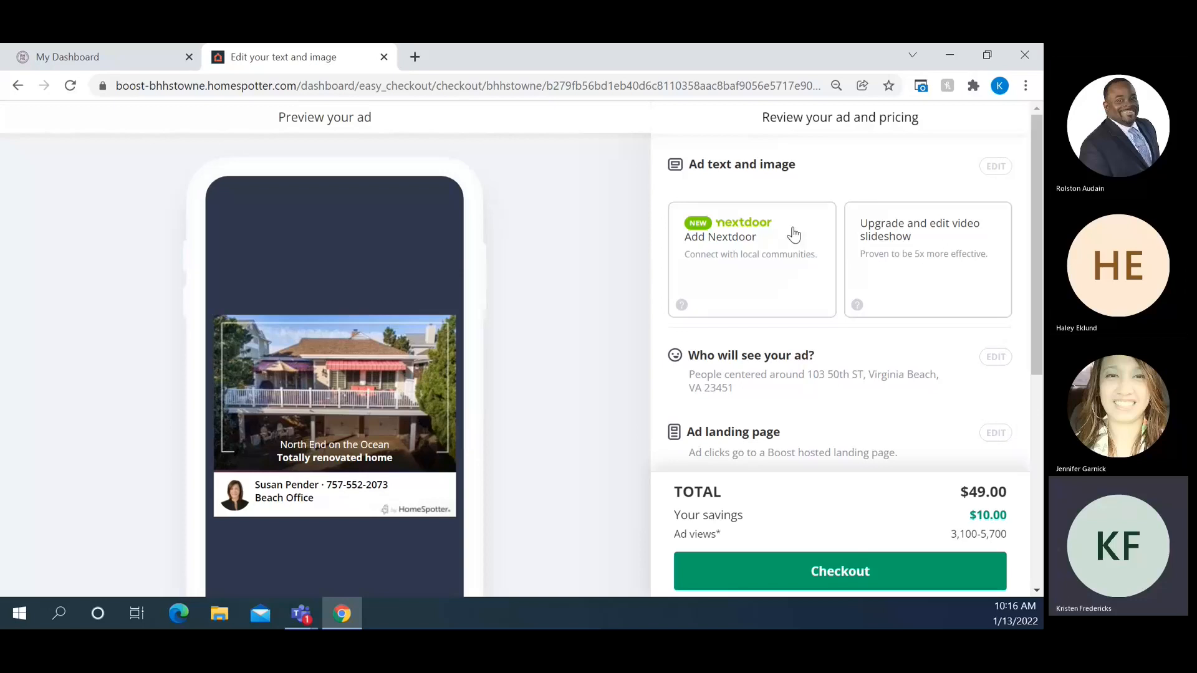
left_click(898, 258)
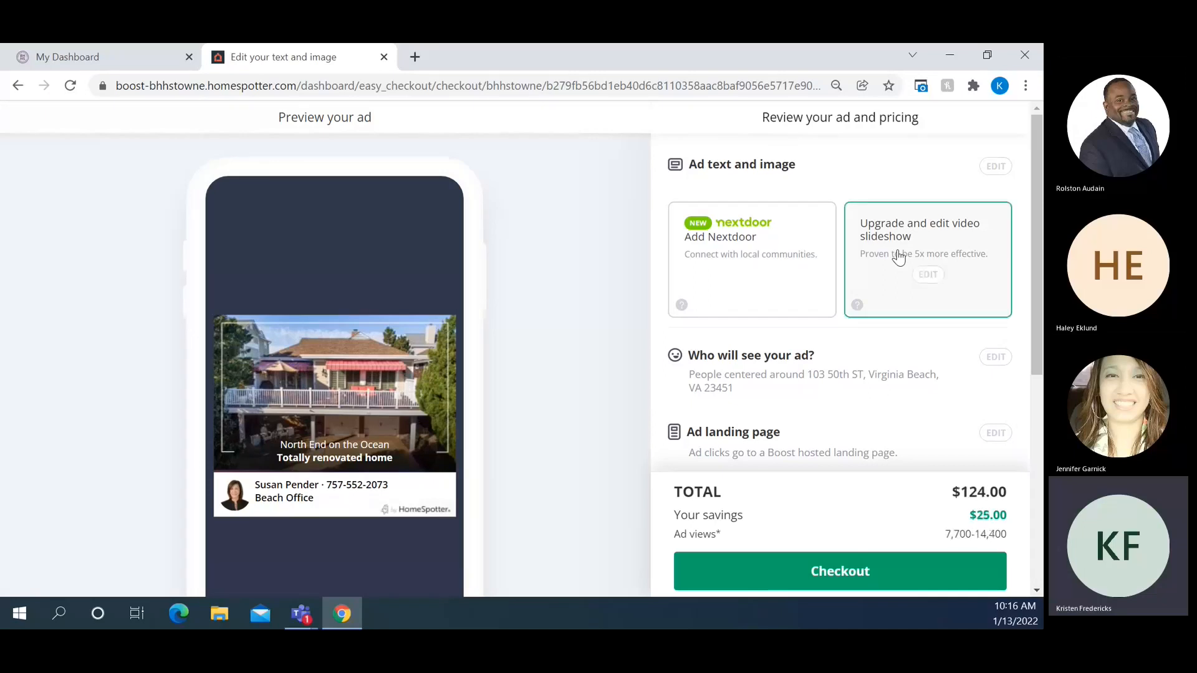
Remove the fourth photo from the slideshow selection
left_click(927, 277)
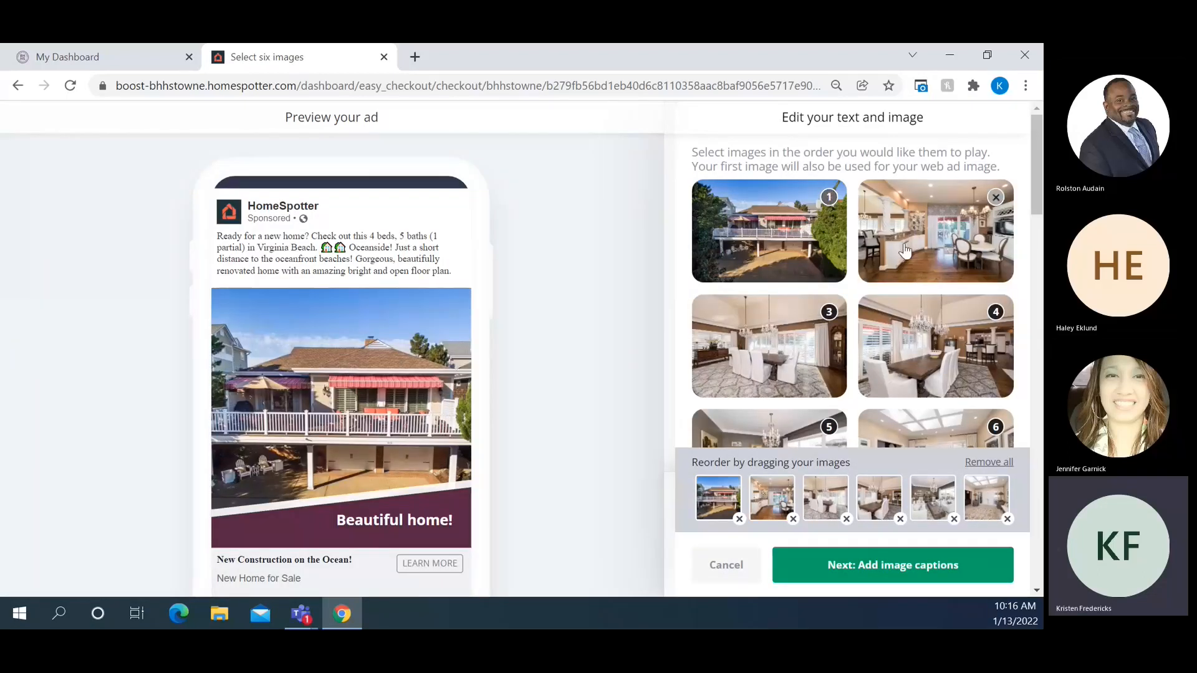
scroll(887, 302, "down", 3)
scroll(887, 302, "down", 6)
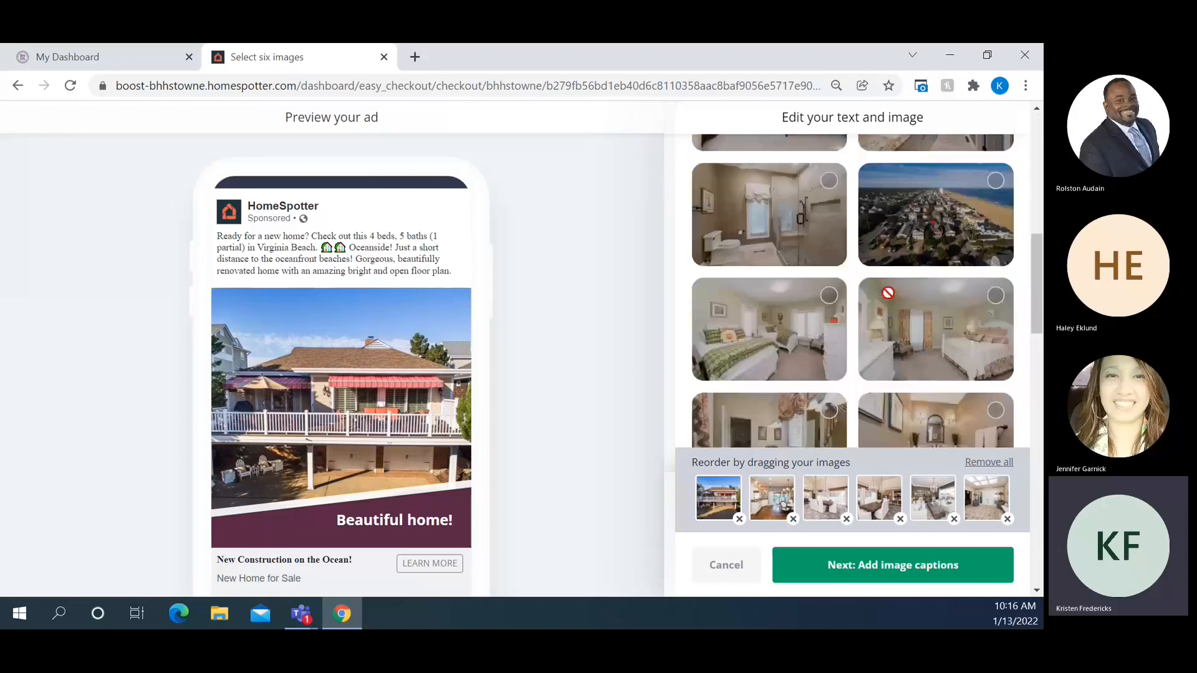
scroll(888, 293, "down", 10)
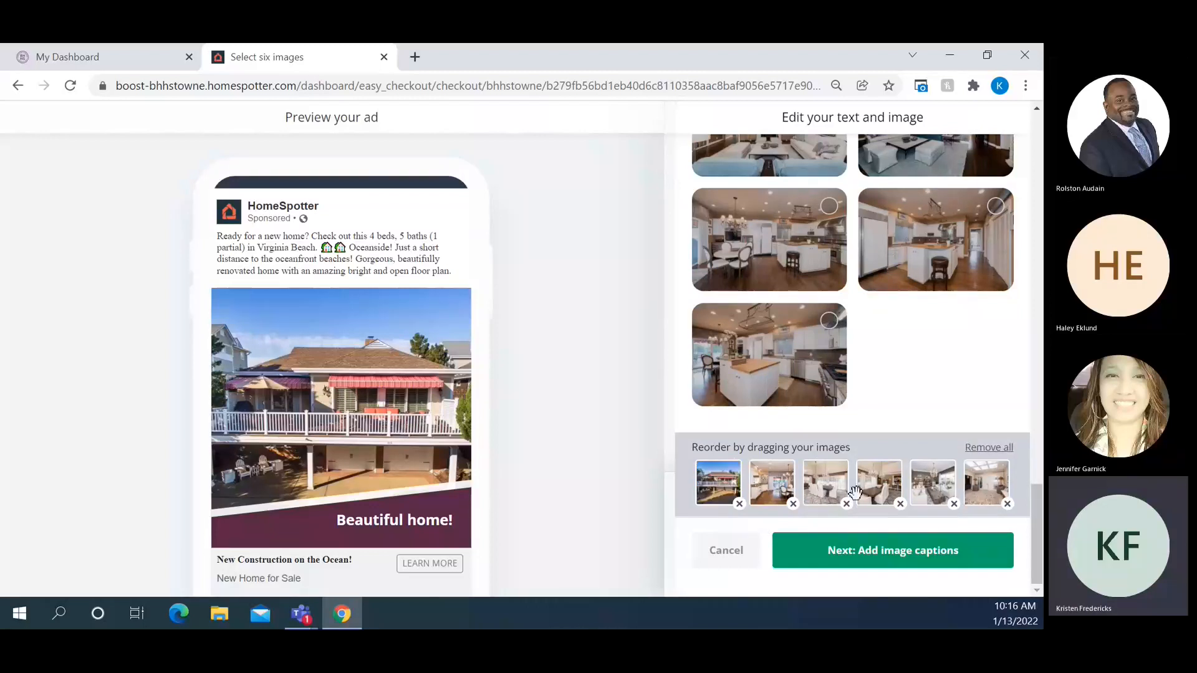
left_click(898, 502)
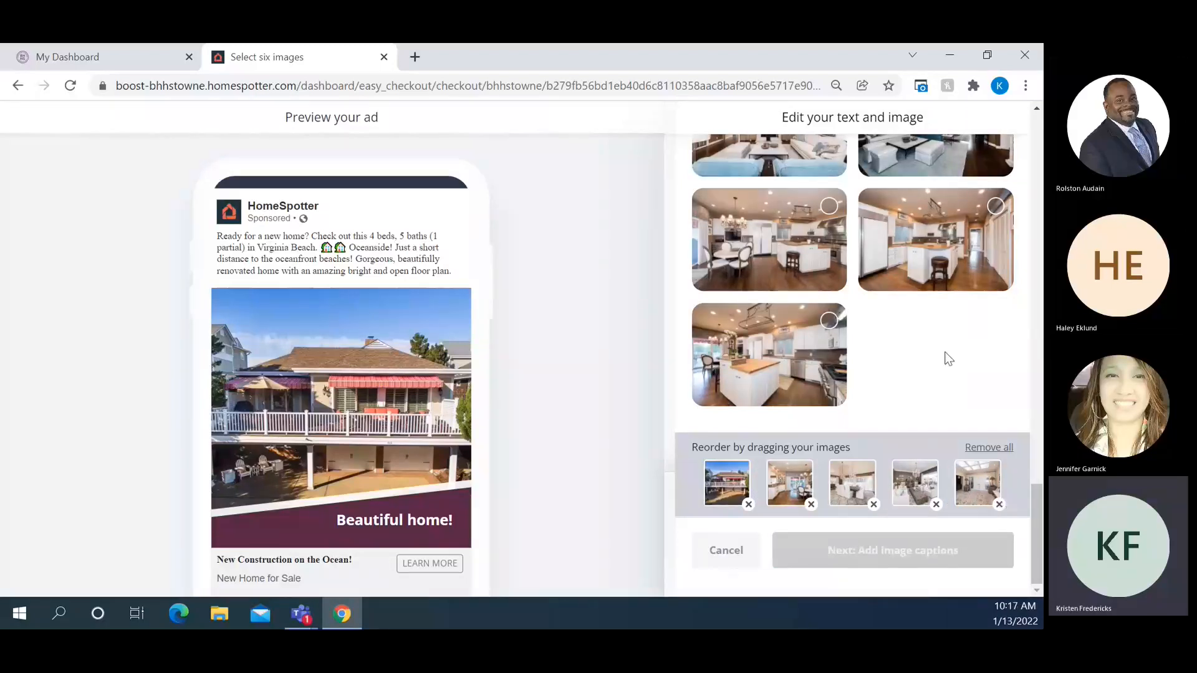
Add the second dining-room photo back as the sixth slide and proceed to captions
scroll(945, 370, "up", 1)
scroll(946, 369, "up", 5)
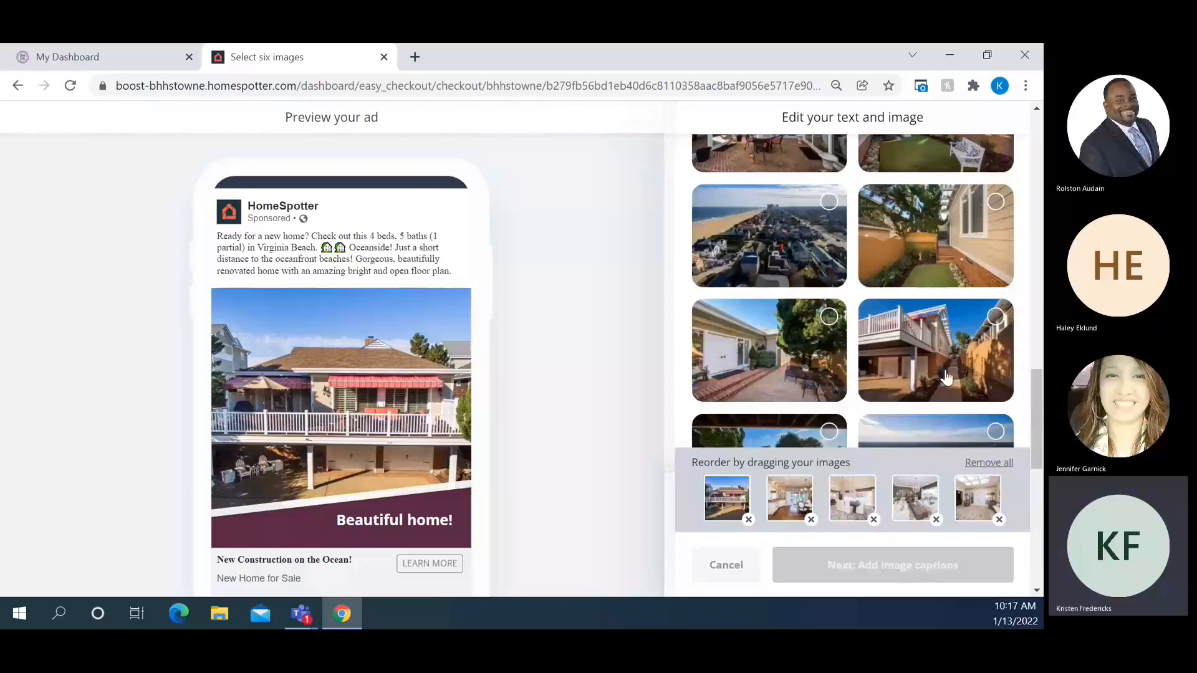
scroll(946, 376, "up", 2)
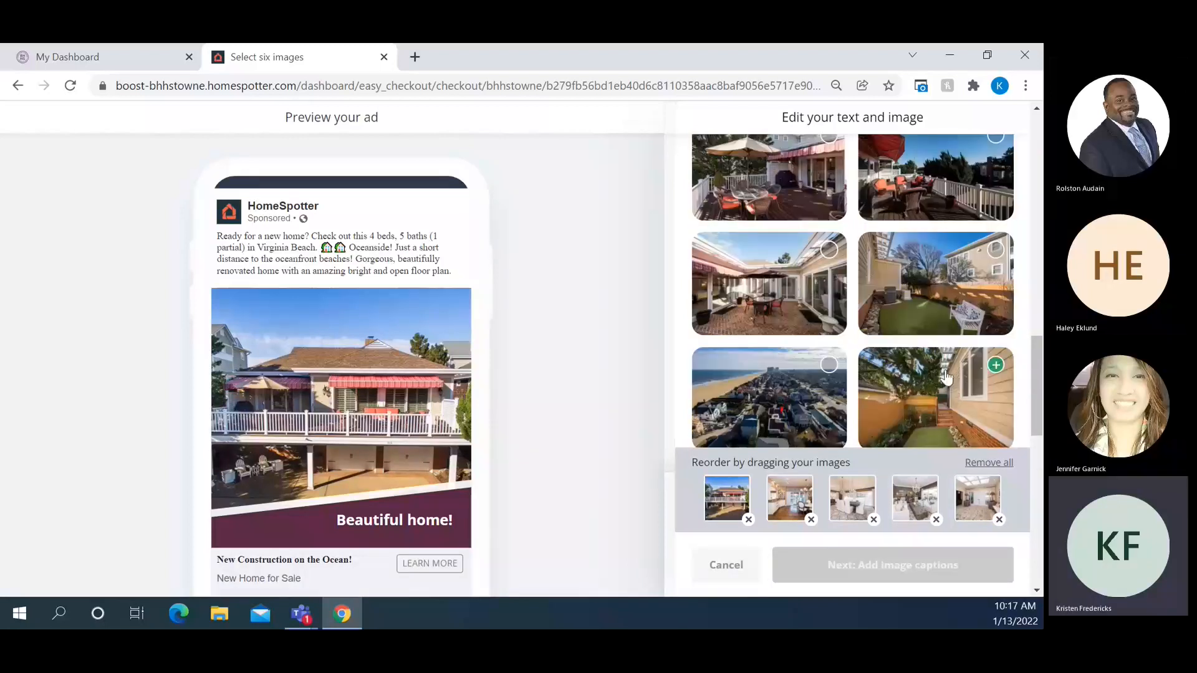
scroll(946, 376, "up", 3)
scroll(946, 376, "up", 2)
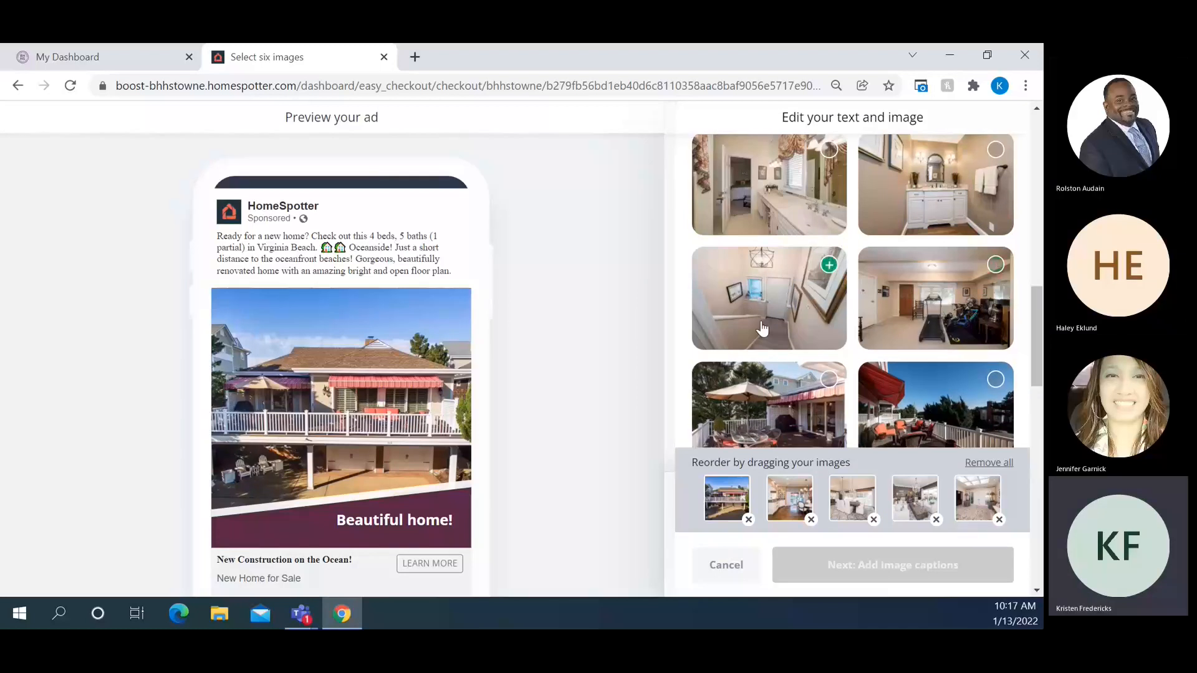
left_click(829, 267)
left_click(829, 266)
scroll(857, 393, "down", 1)
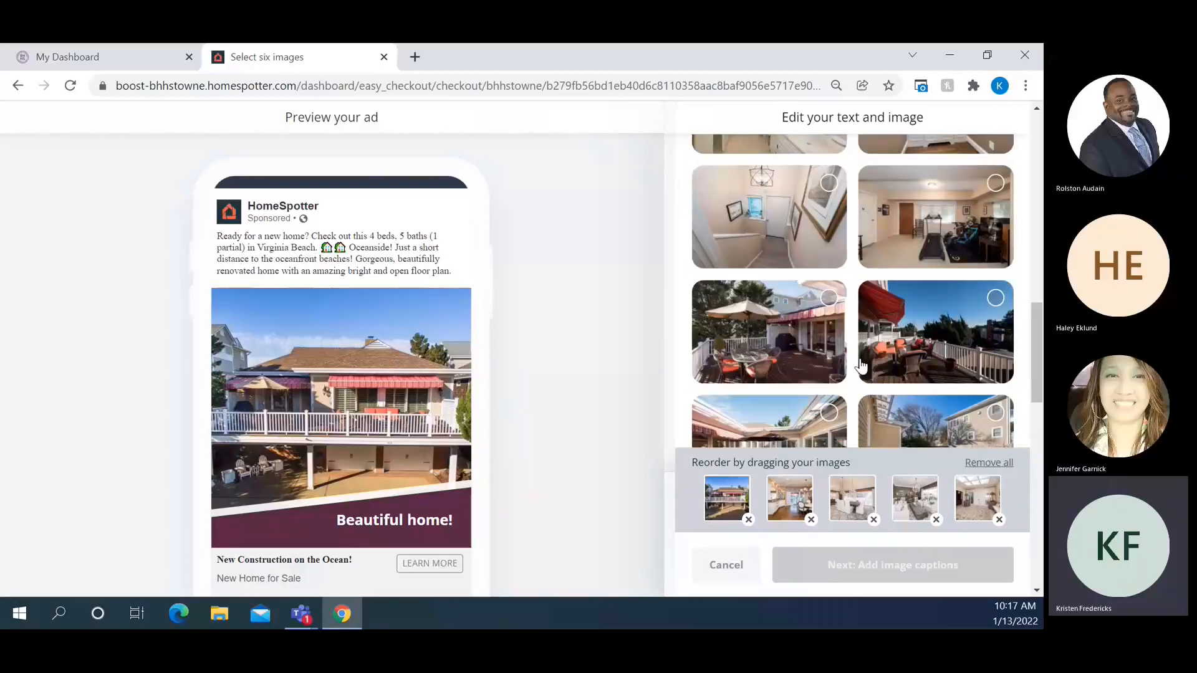
scroll(864, 359, "up", 6)
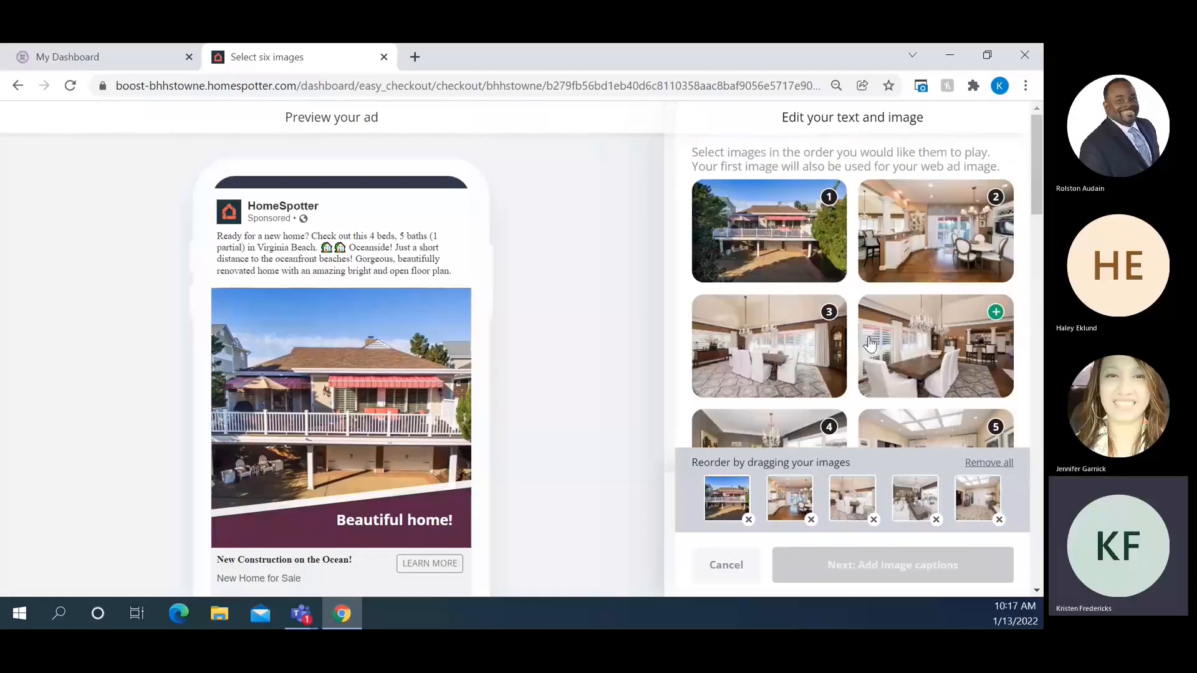
left_click(989, 340)
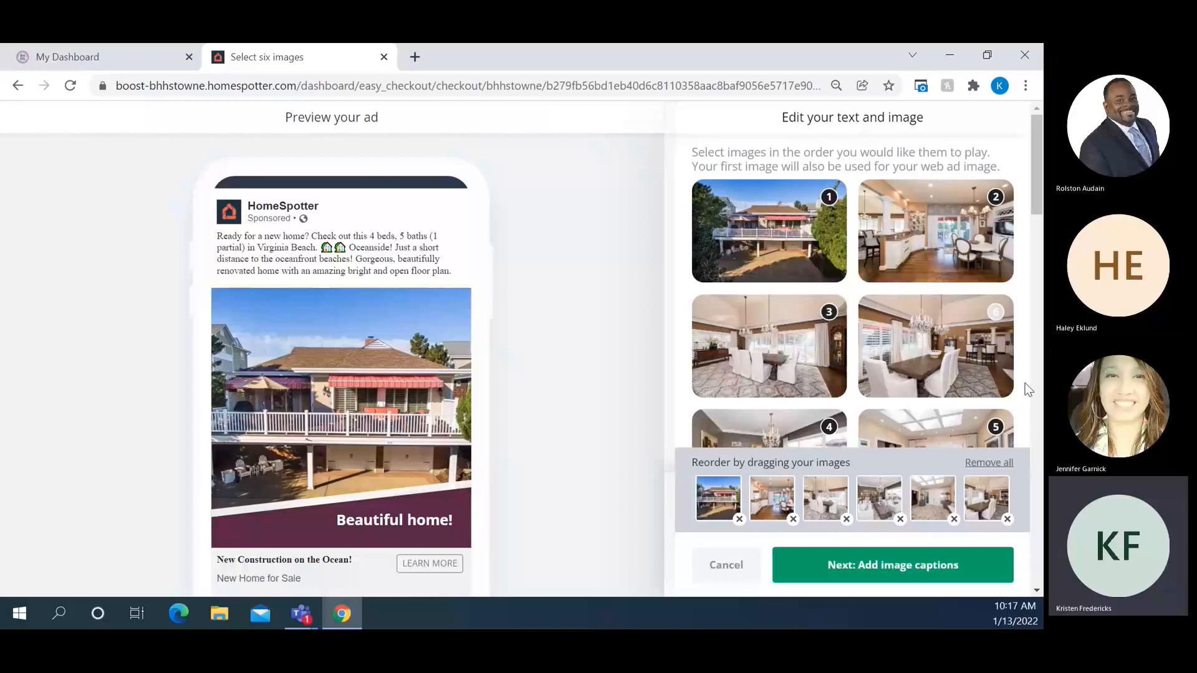
scroll(1029, 390, "down", 4)
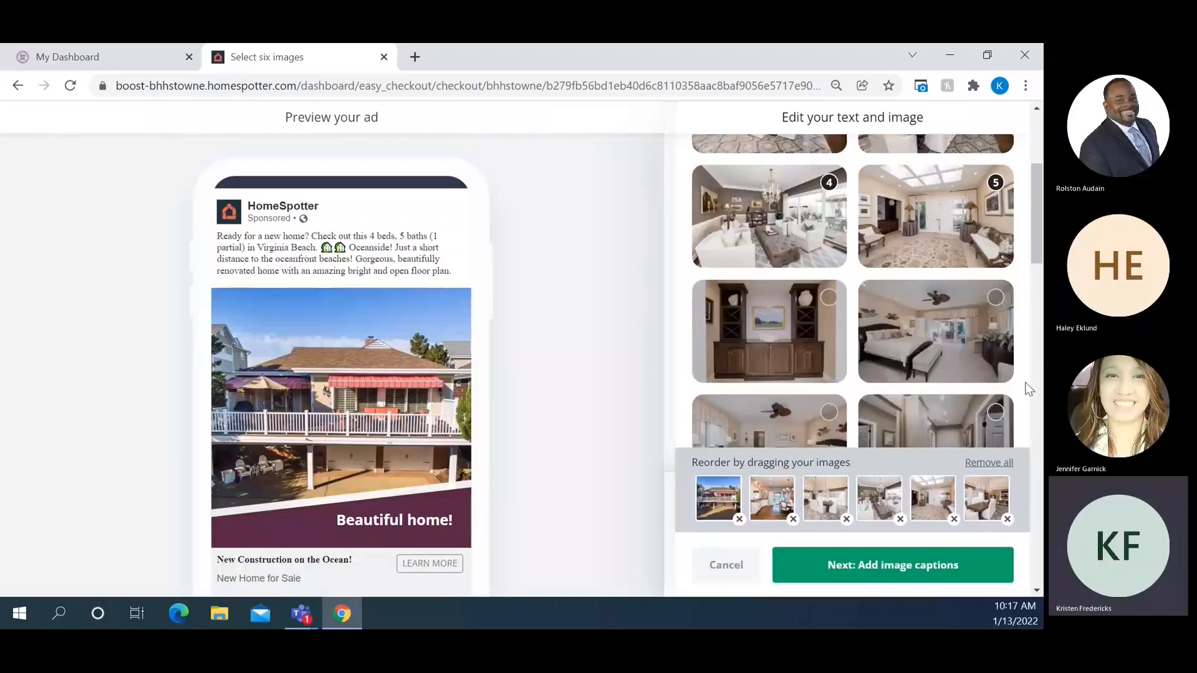
left_click(889, 564)
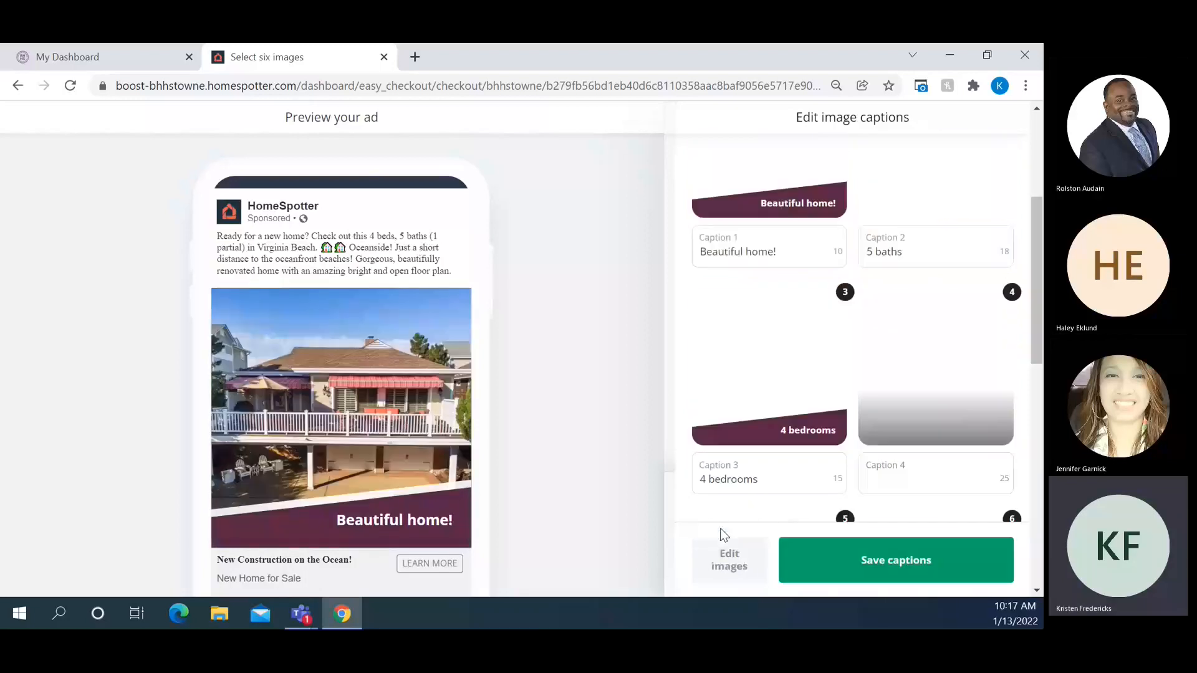
Rename captions 1–3 to 'on the ocean', 'renovated kitchen' and 'dining for 10'
scroll(757, 248, "up", 1)
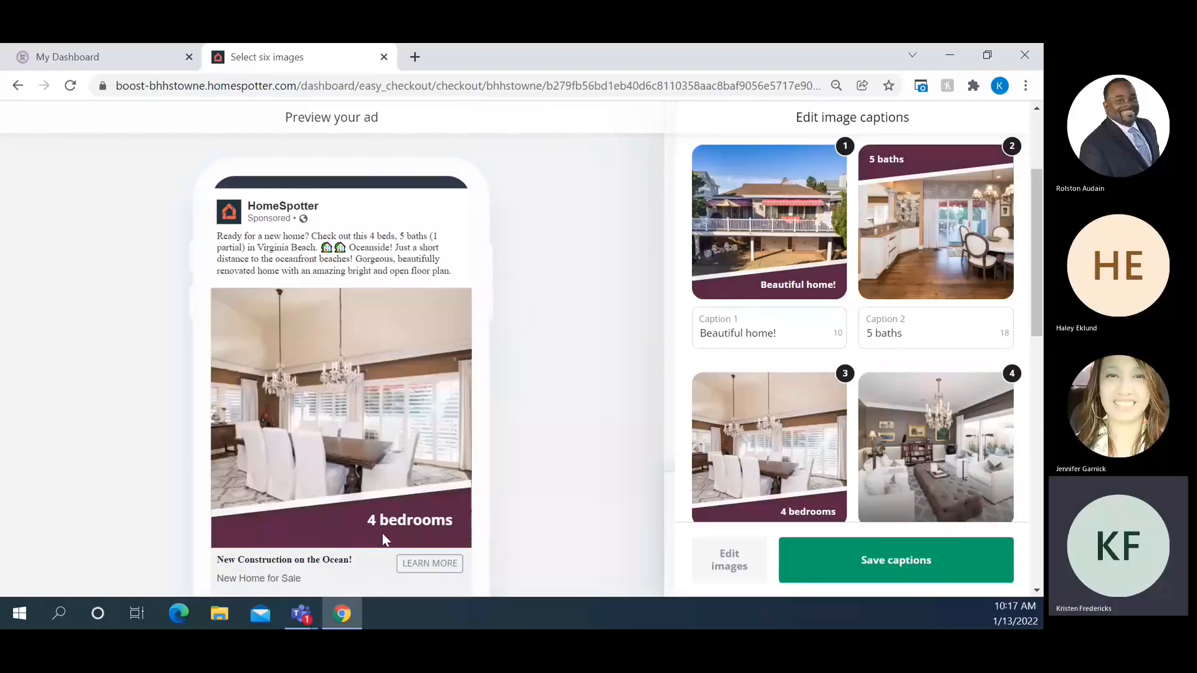
left_click_drag(786, 334, 631, 338)
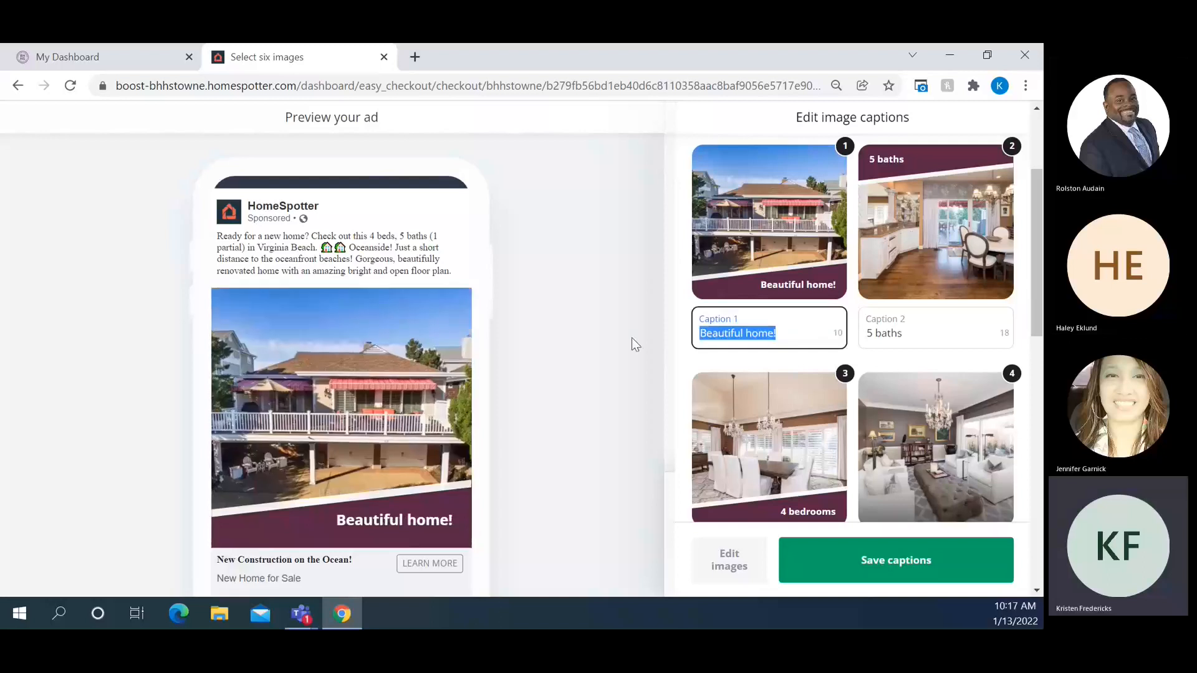
type("on the ocean")
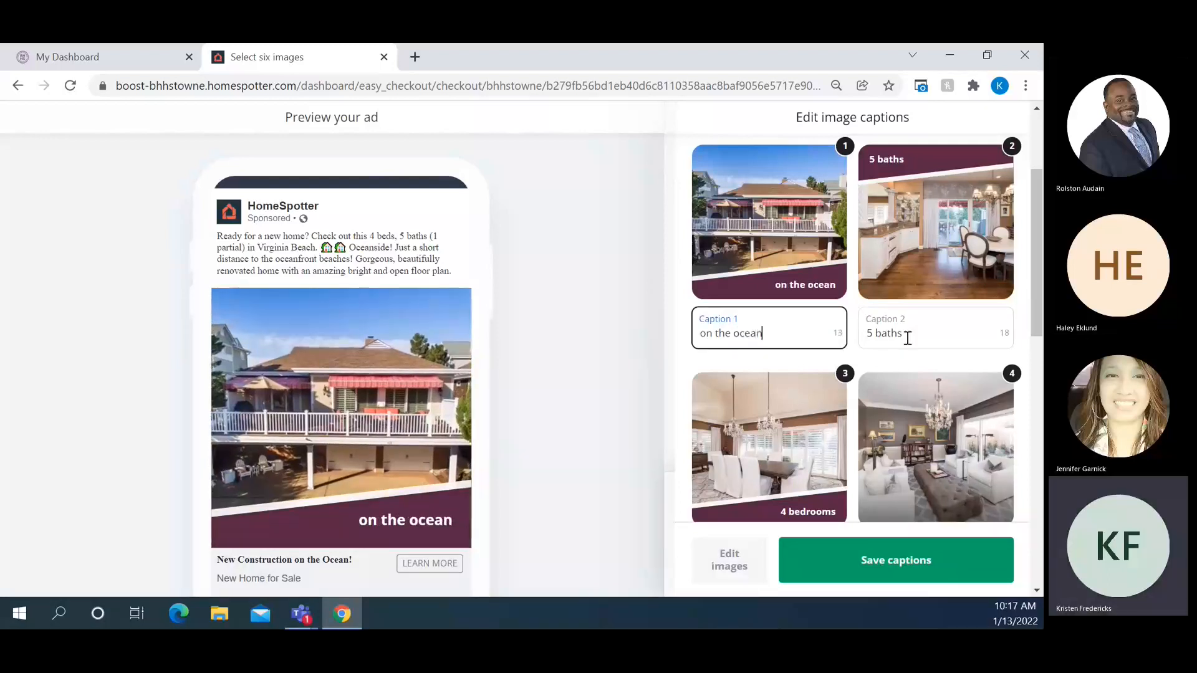
left_click_drag(912, 336, 844, 340)
type("r")
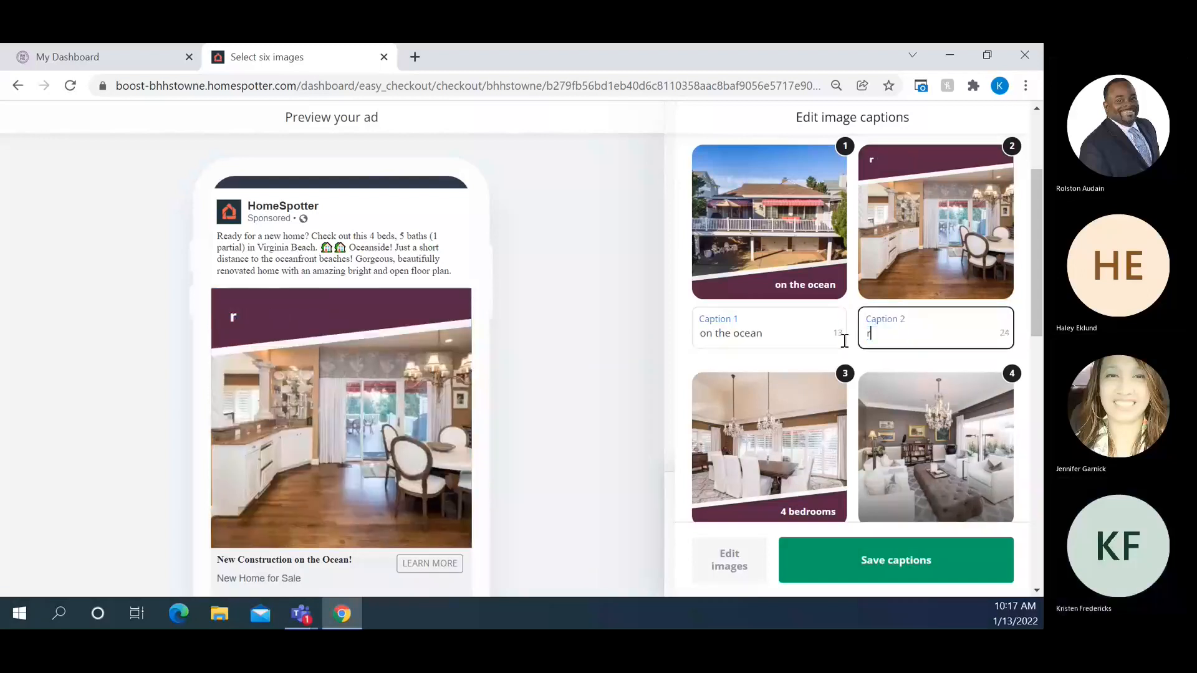
type("enovatedkit")
key("BackSpace")
key("BackSpace")
key("BackSpace")
type("kitchen")
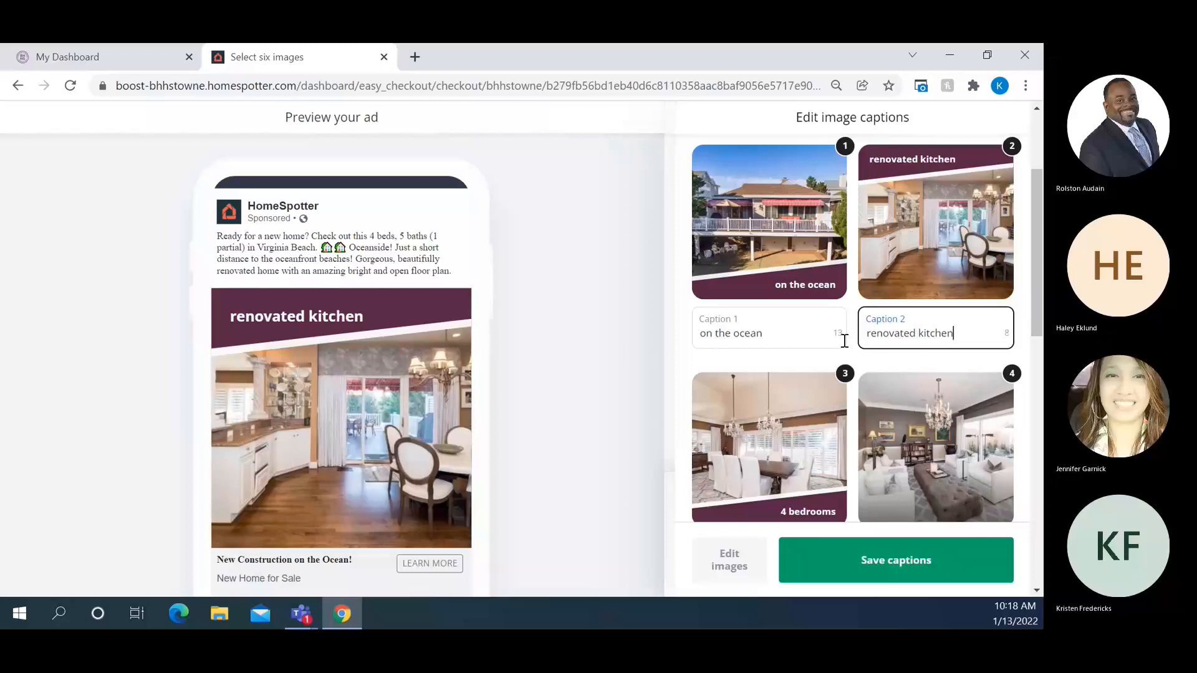
scroll(812, 354, "down", 3)
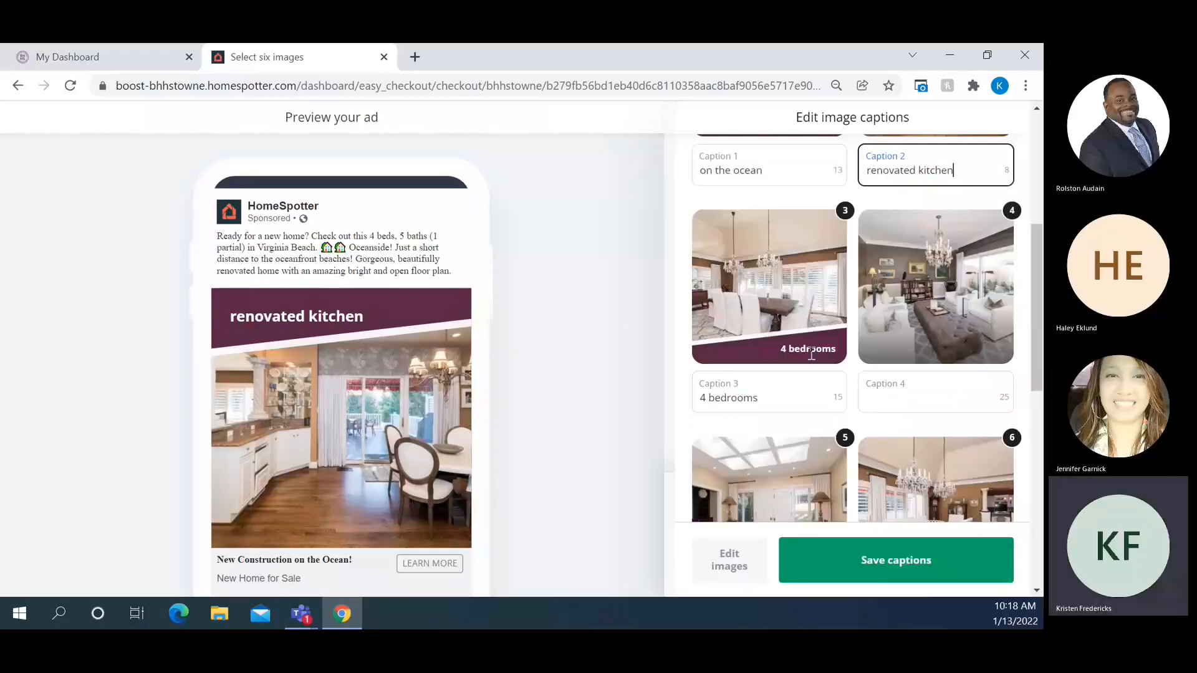
left_click_drag(767, 396, 653, 399)
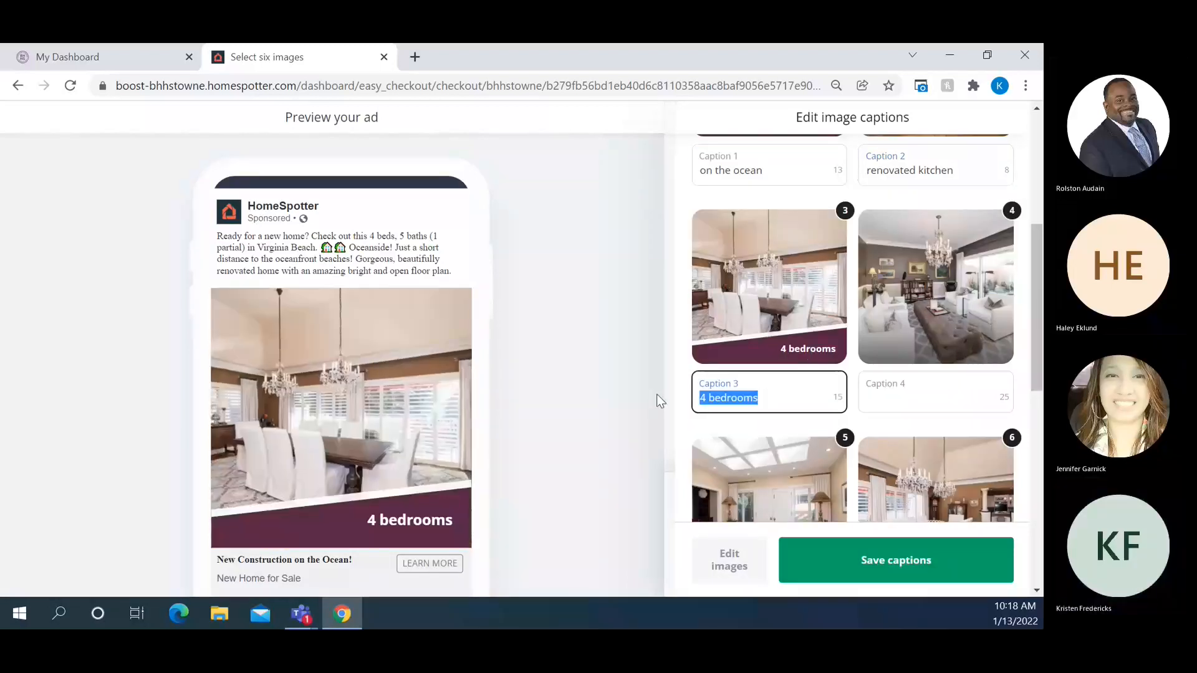
type("dining for 10")
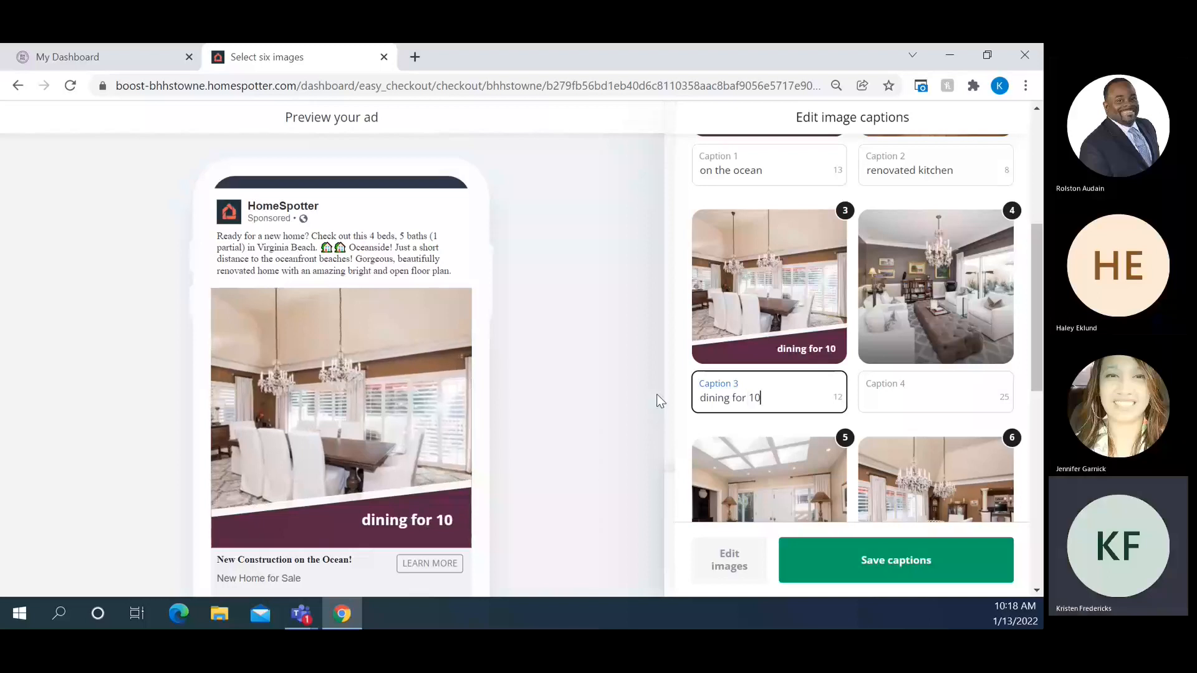
scroll(877, 534, "down", 1)
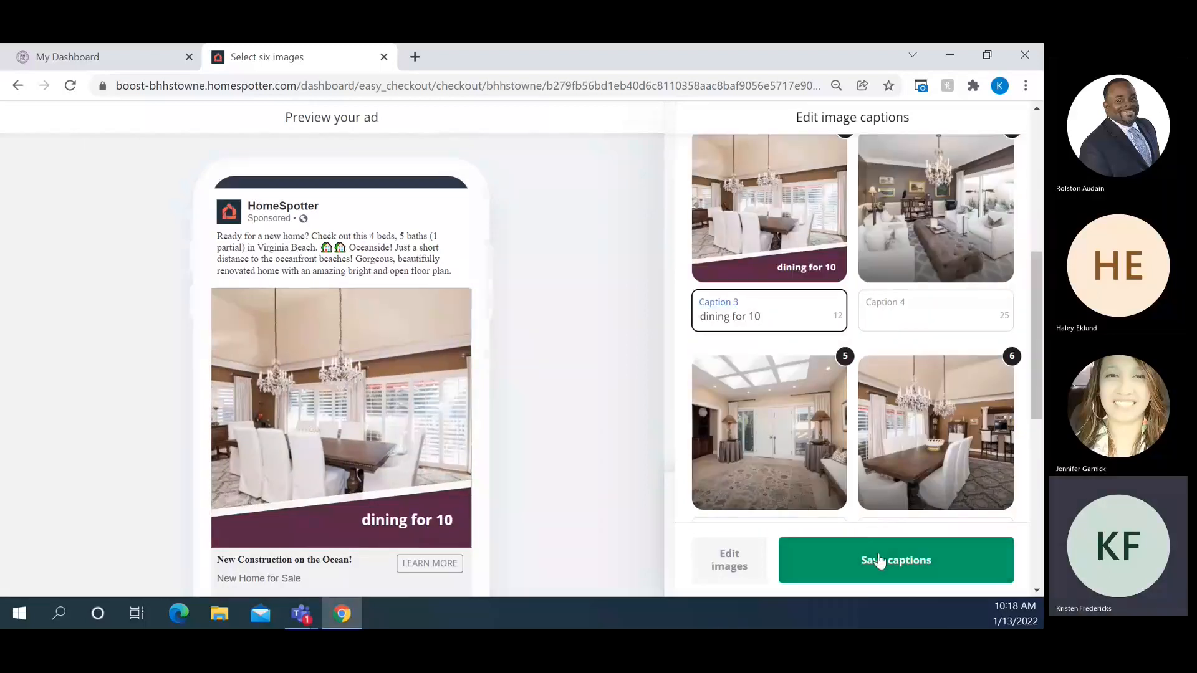
Save the captions, keep the video slideshow upgrade over Nextdoor, and open audience targeting
left_click(879, 561)
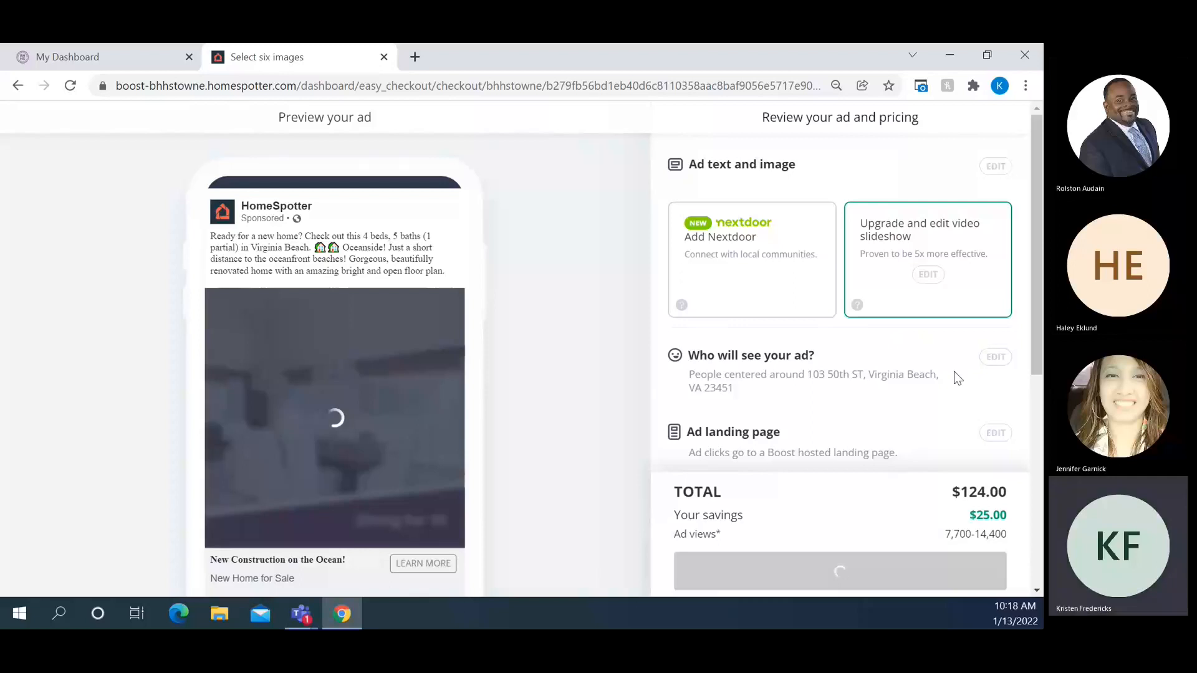
scroll(955, 373, "down", 3)
scroll(957, 379, "up", 2)
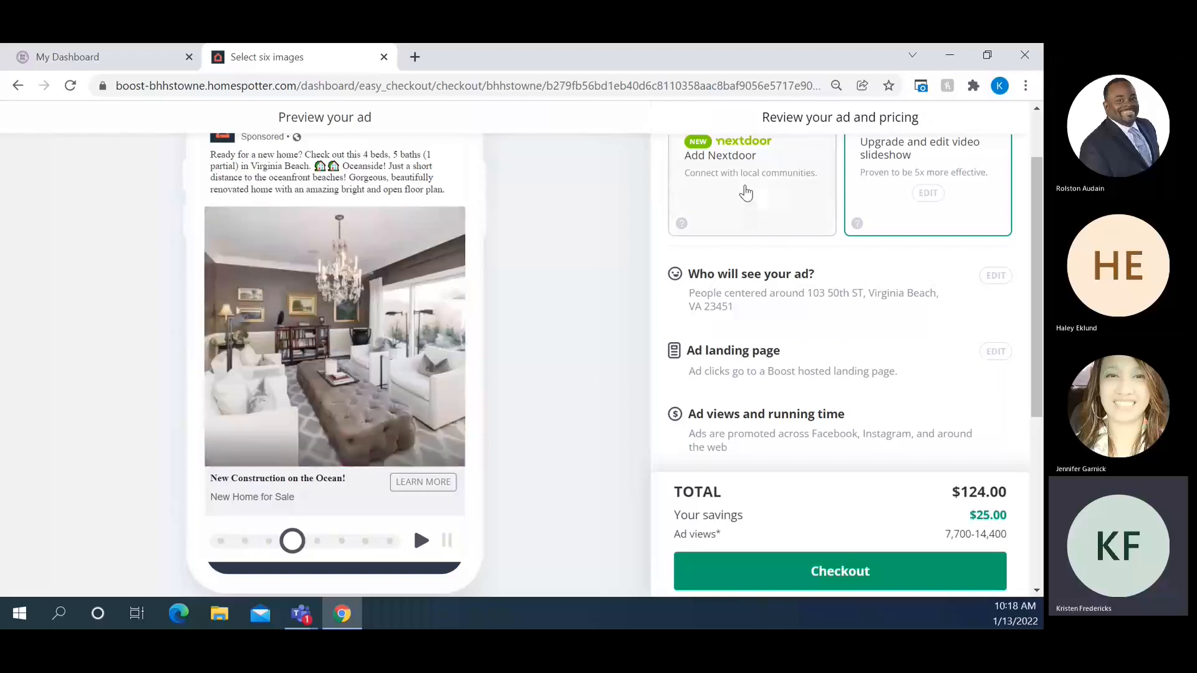
left_click(746, 193)
left_click(879, 190)
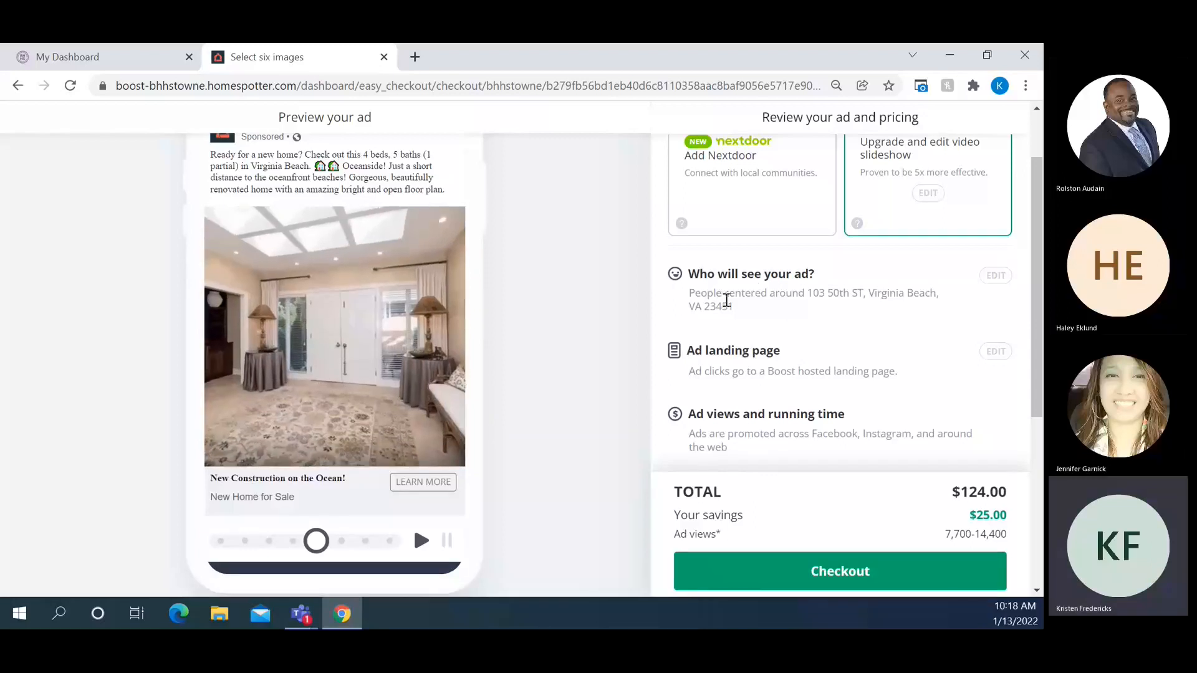
left_click(993, 276)
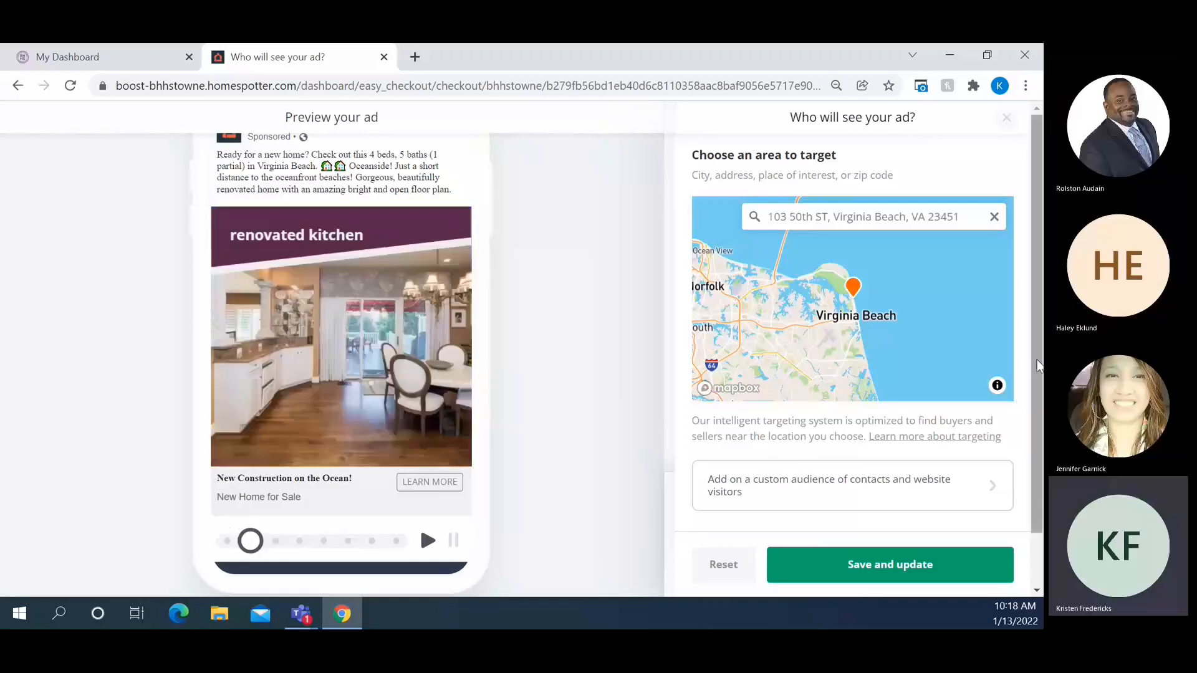
scroll(909, 447, "down", 1)
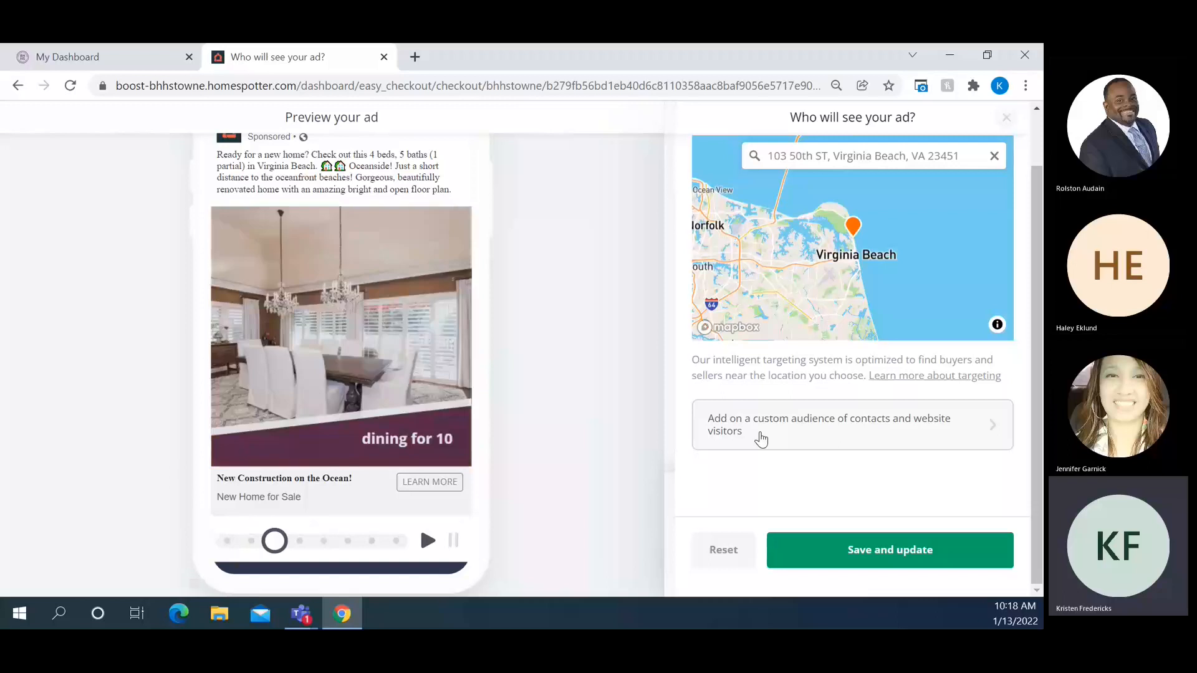
left_click(762, 439)
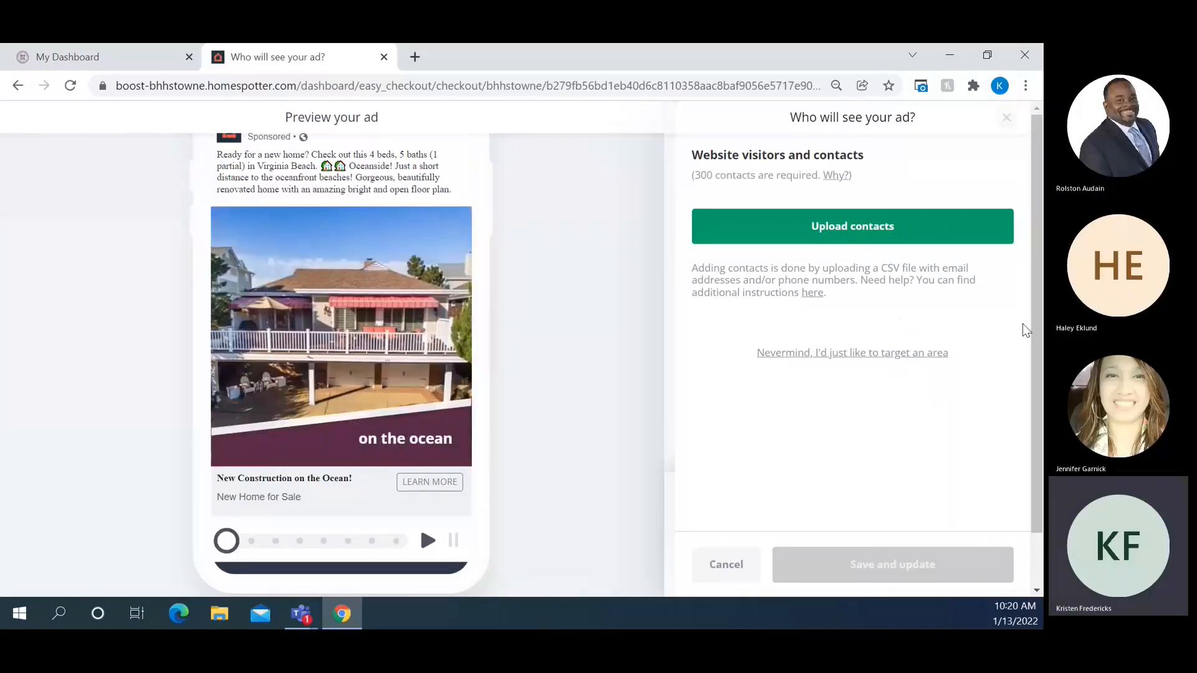
left_click(1007, 120)
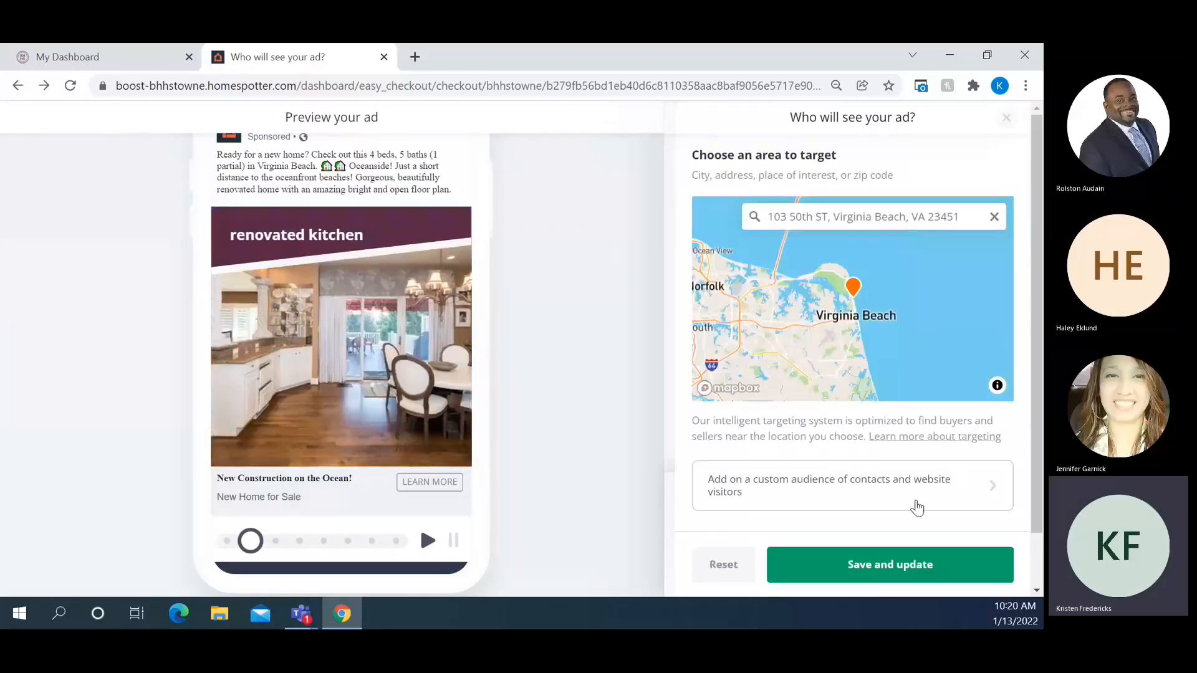
left_click(902, 569)
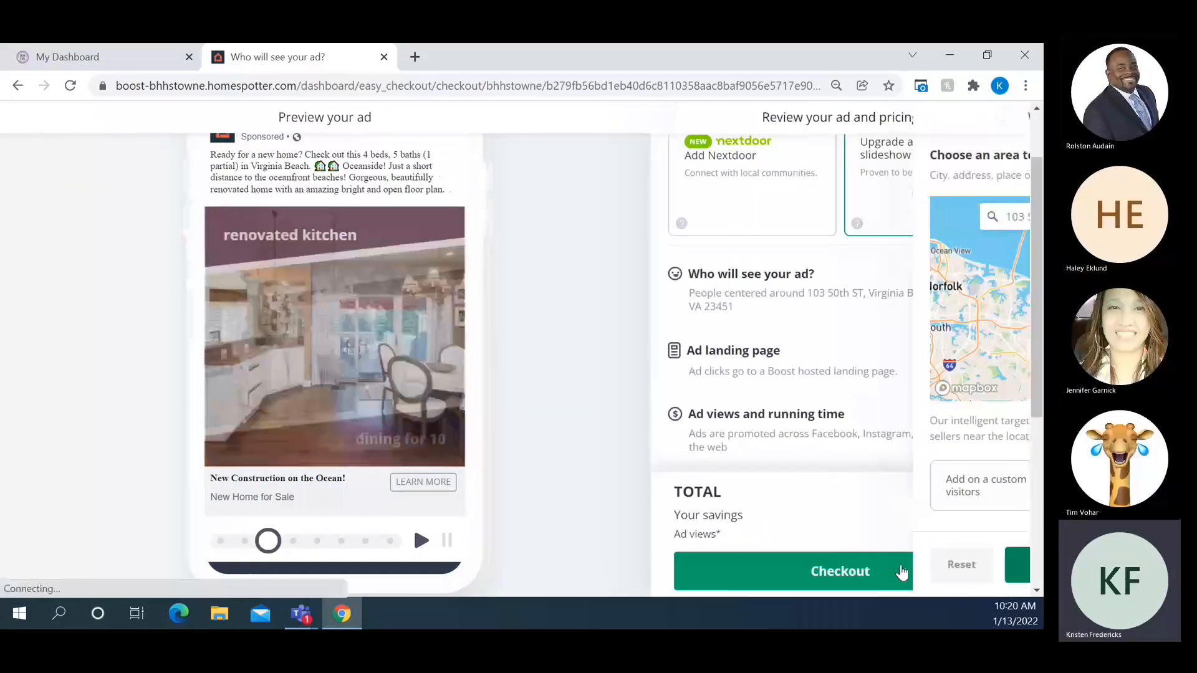
Open the ad landing page settings and reveal the custom landing page choices
scroll(951, 401, "down", 1)
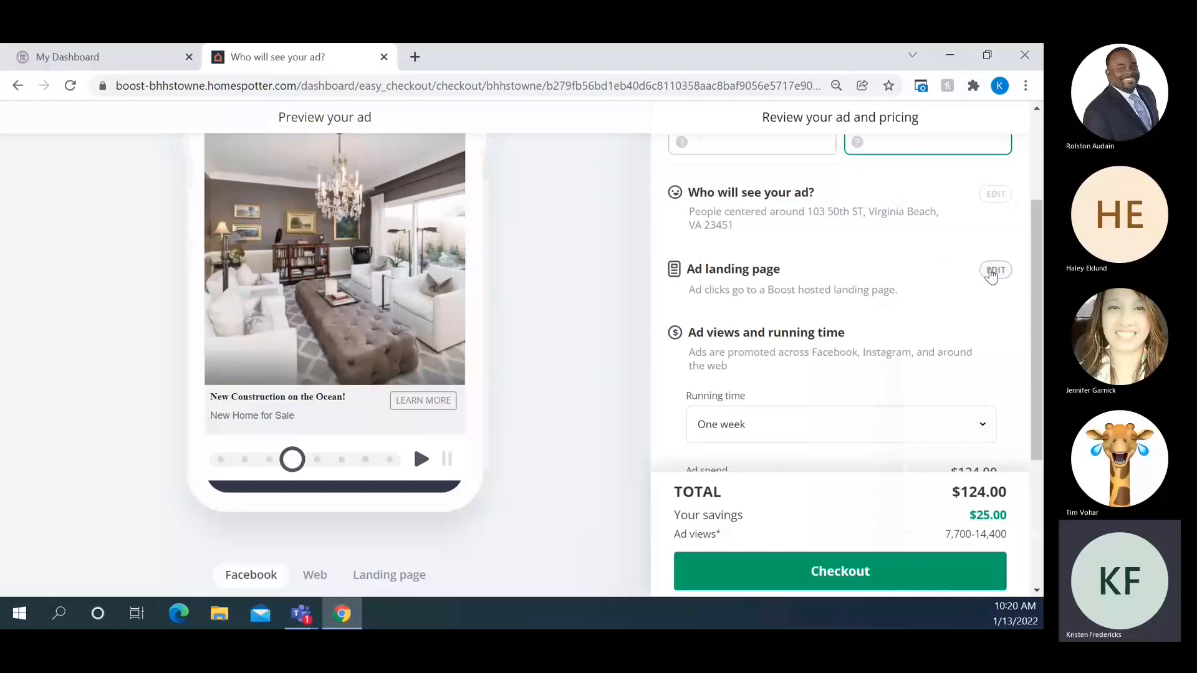
left_click(993, 272)
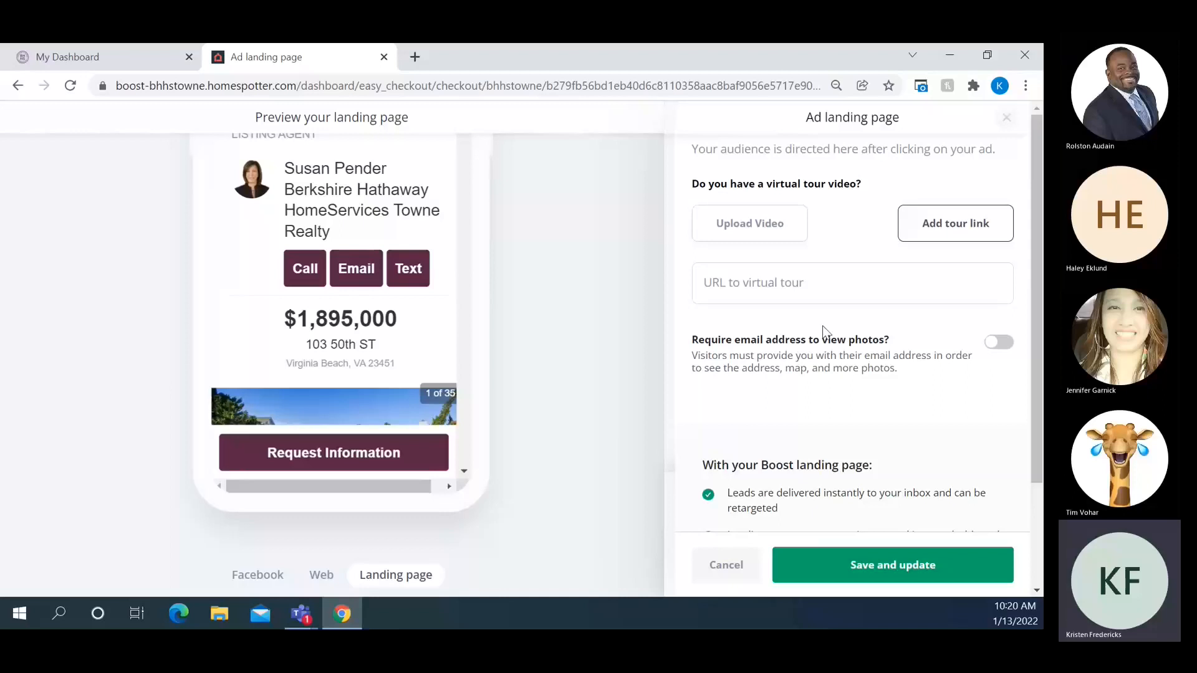
scroll(840, 336, "down", 3)
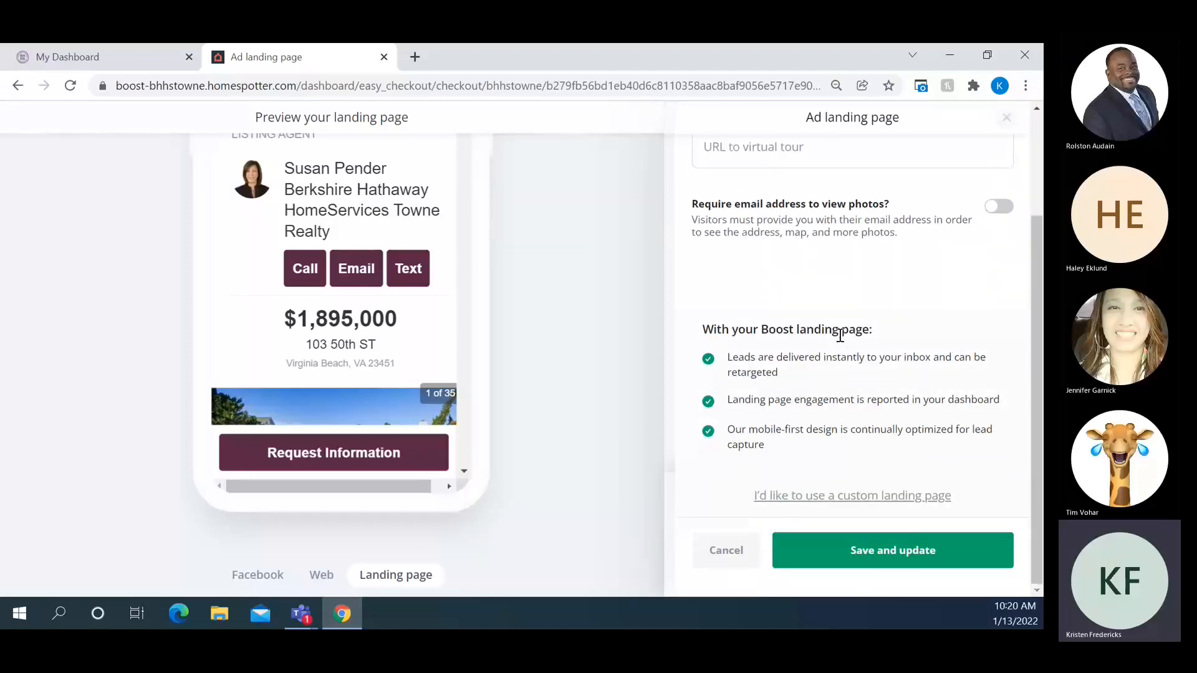
left_click(814, 497)
left_click(852, 499)
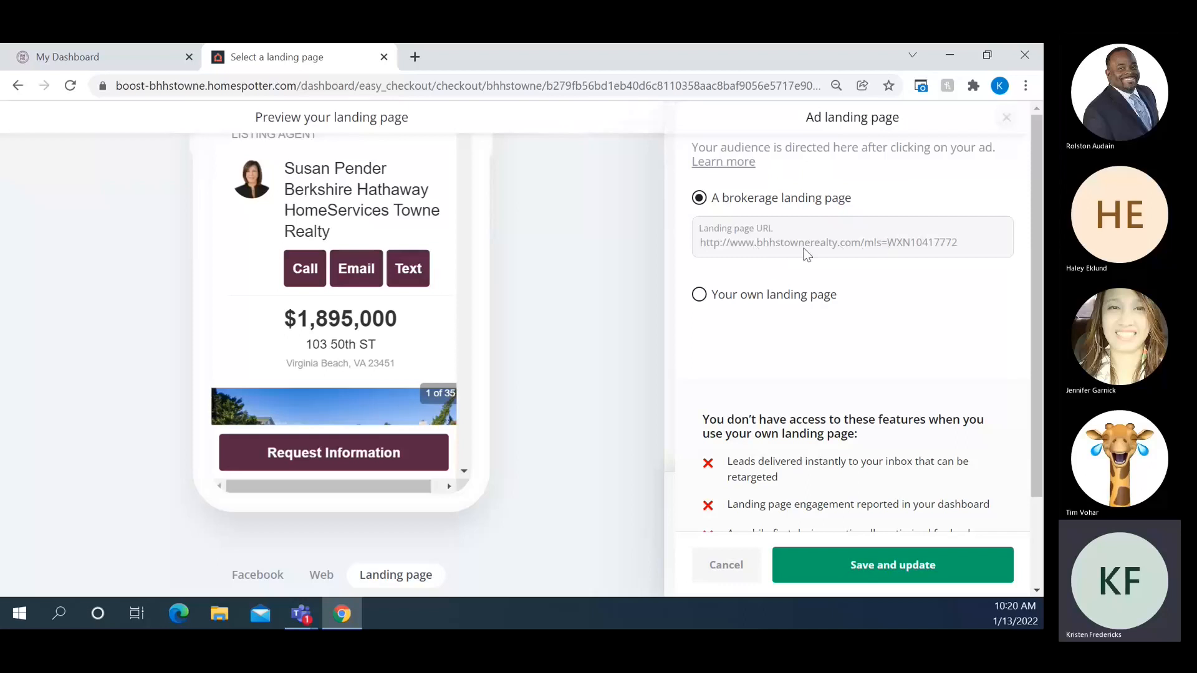
Try a custom landing page URL, then clear it and close the editor without saving
left_click(700, 296)
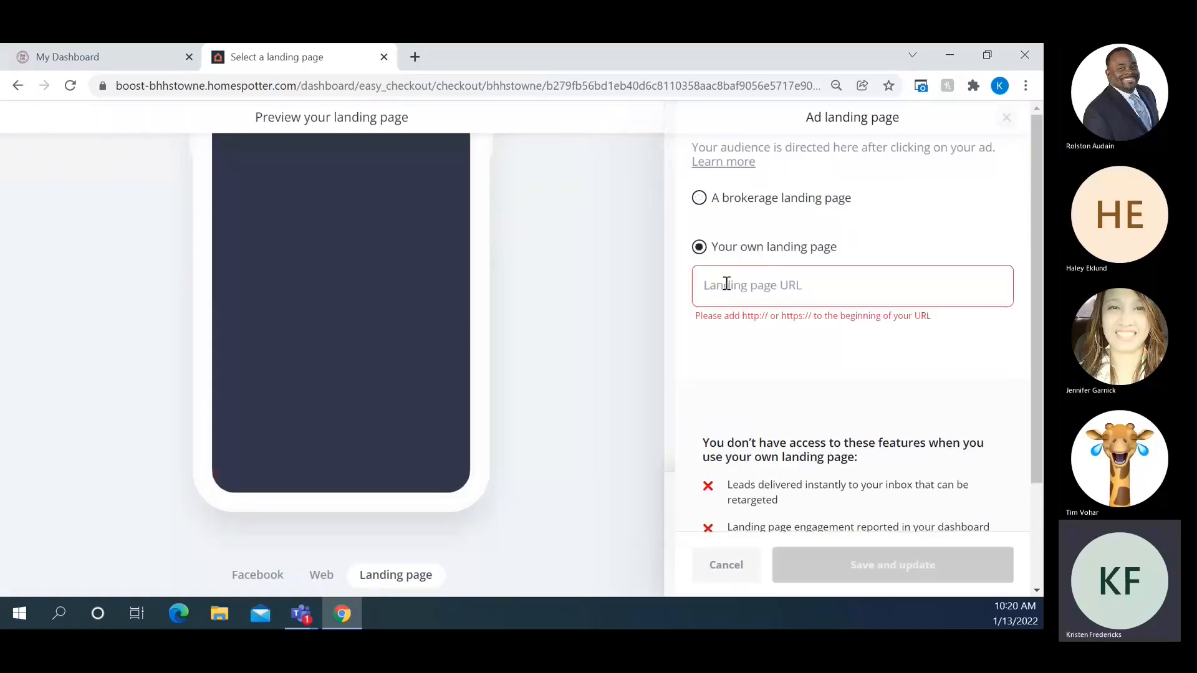
left_click(724, 290)
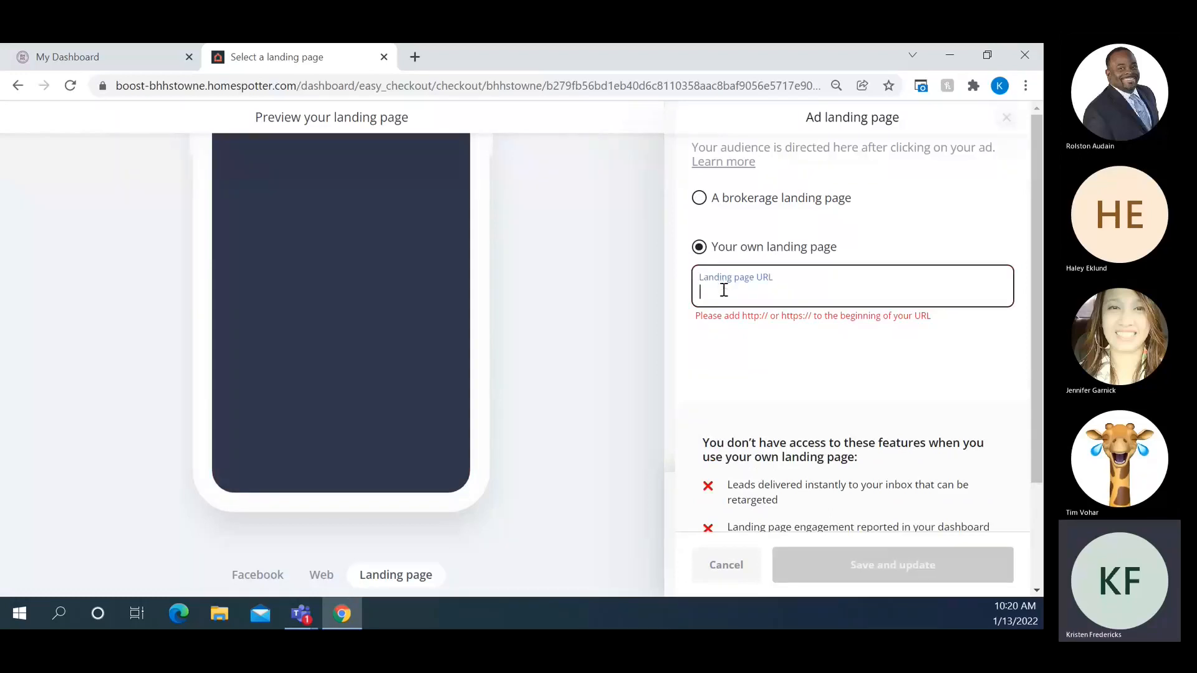
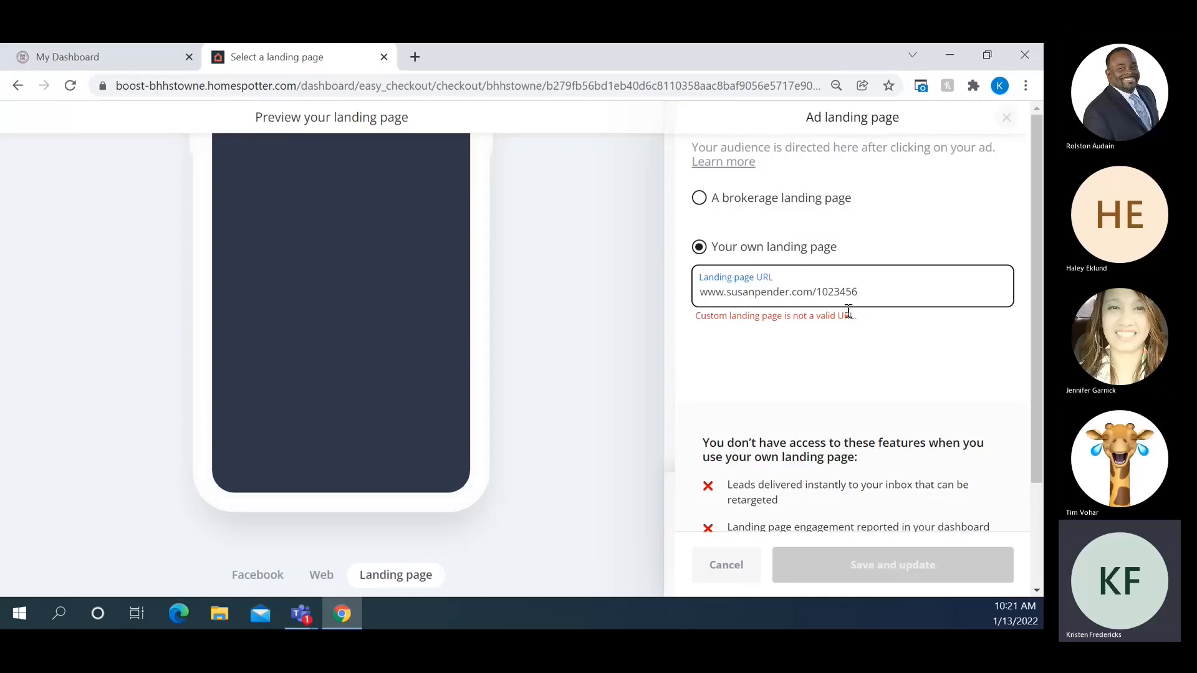
key("BackSpace")
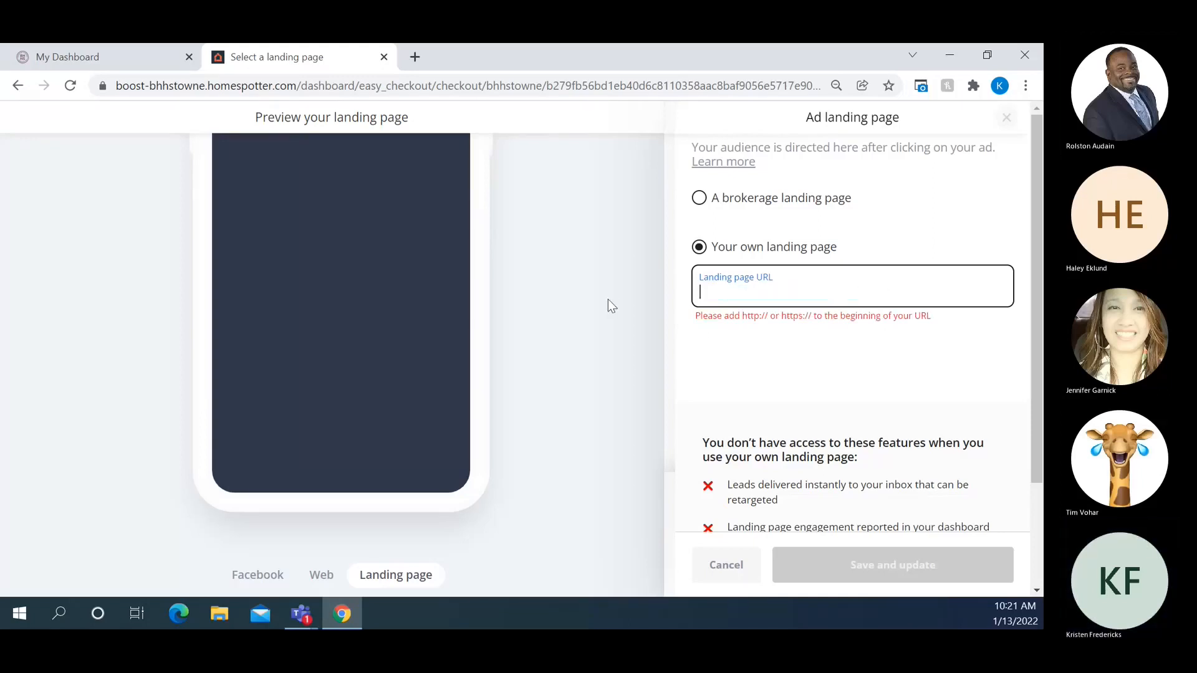
scroll(877, 259, "down", 2)
scroll(876, 260, "up", 2)
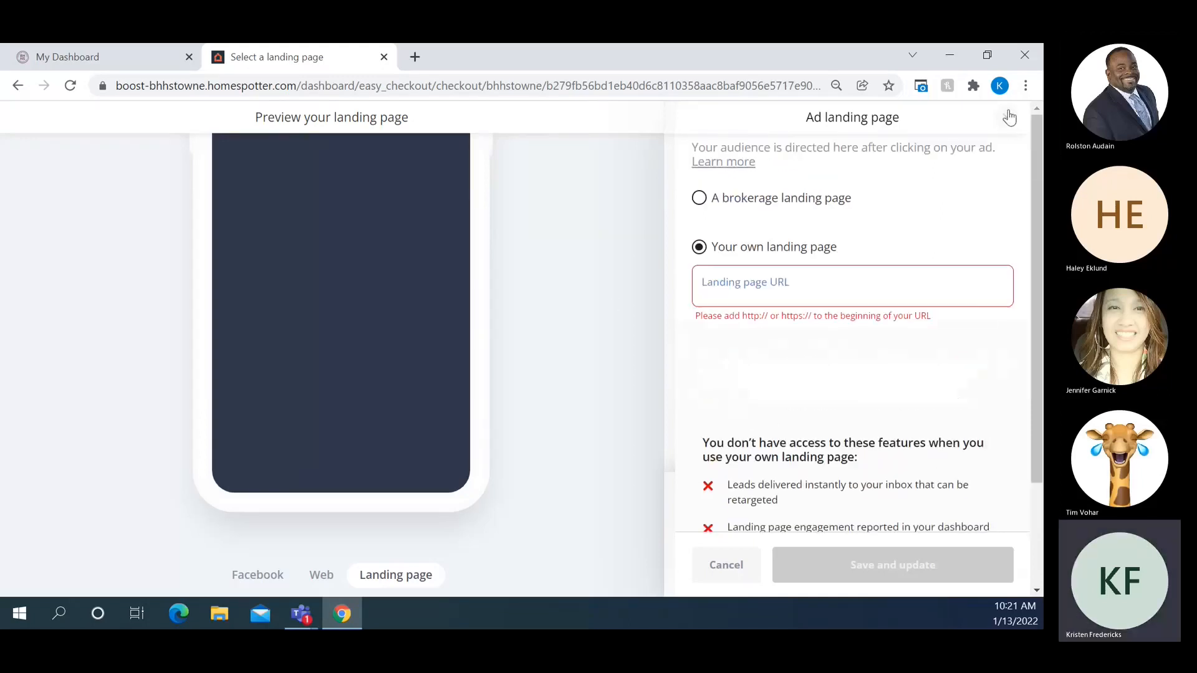
left_click(1008, 119)
scroll(1005, 309, "down", 3)
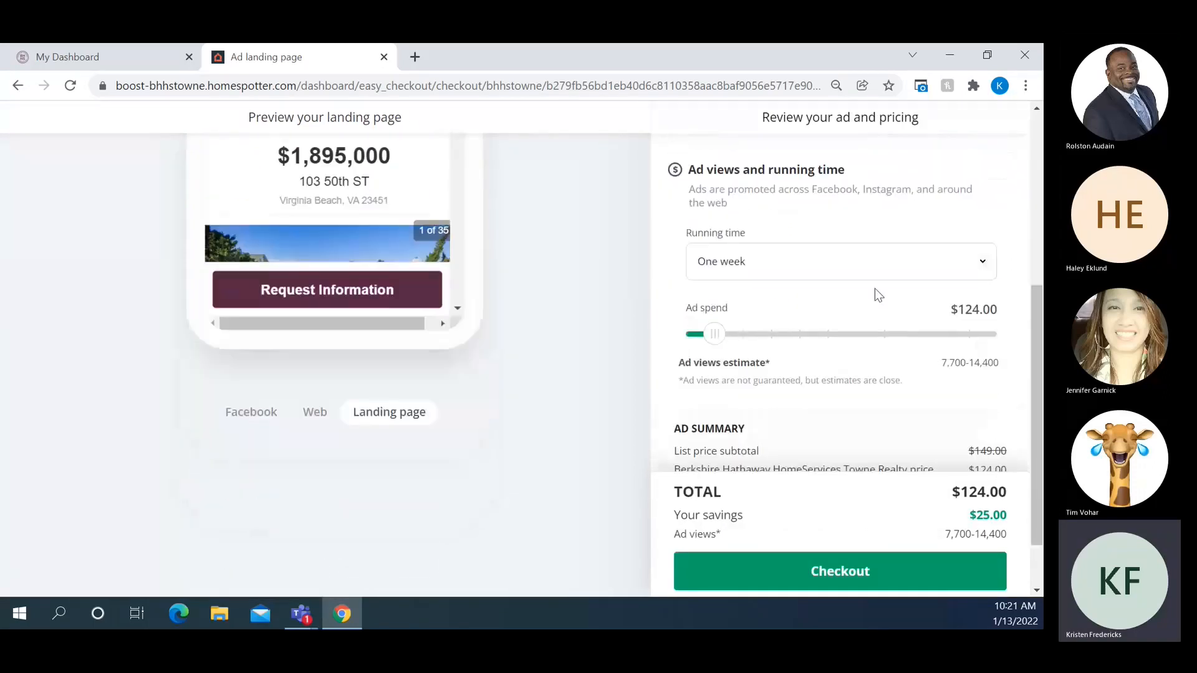
left_click(855, 273)
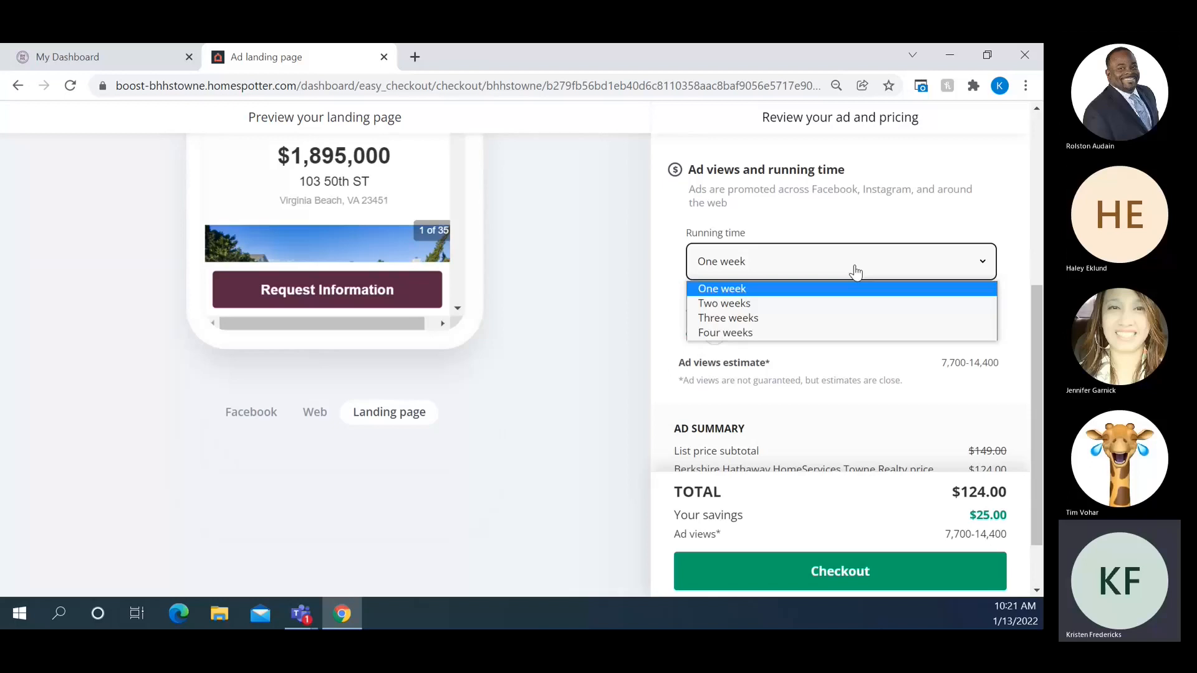
left_click(856, 272)
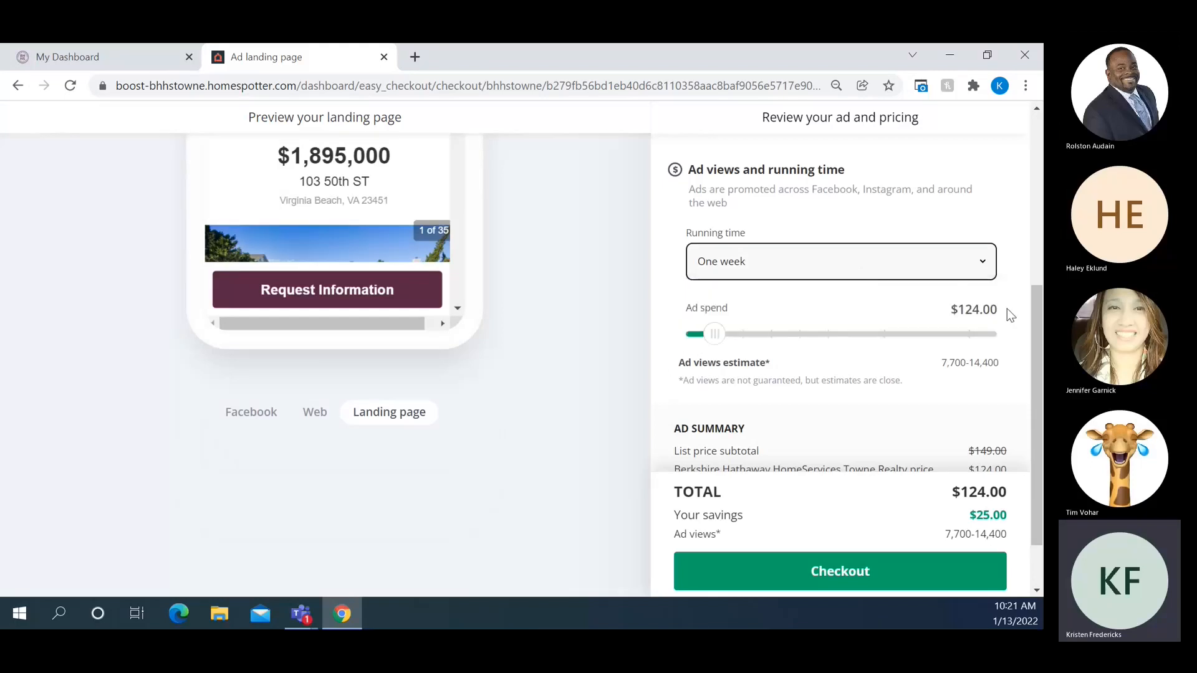
scroll(1007, 309, "down", 1)
scroll(1008, 308, "up", 1)
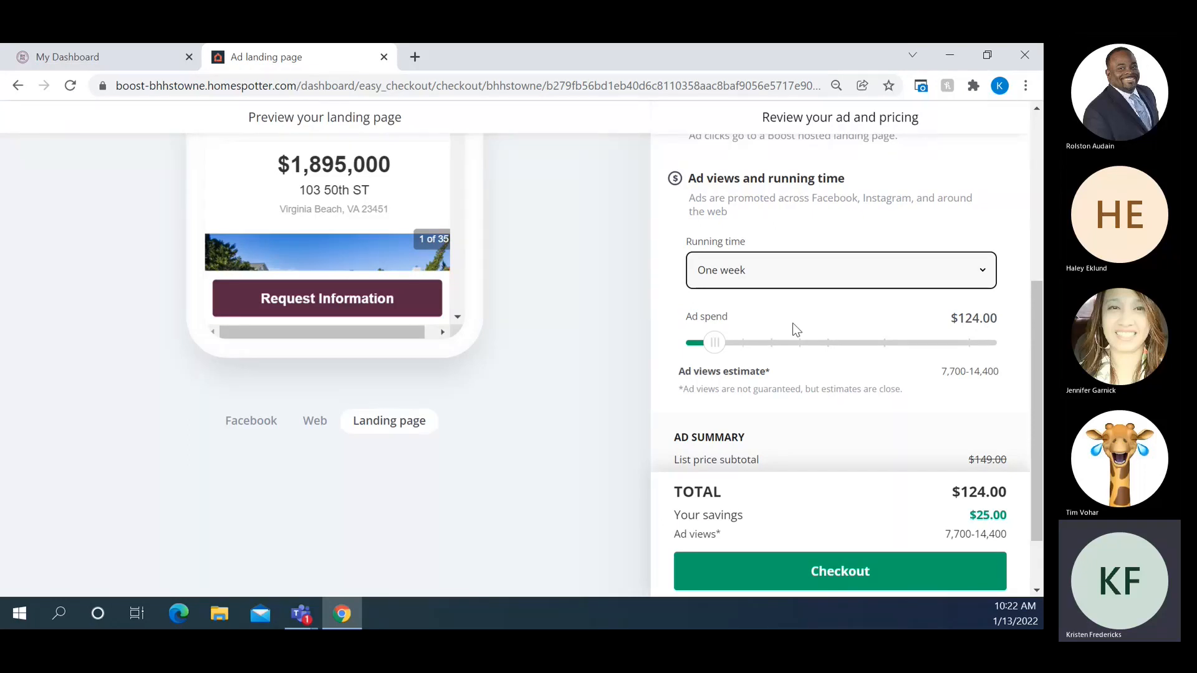
left_click_drag(941, 371, 997, 371)
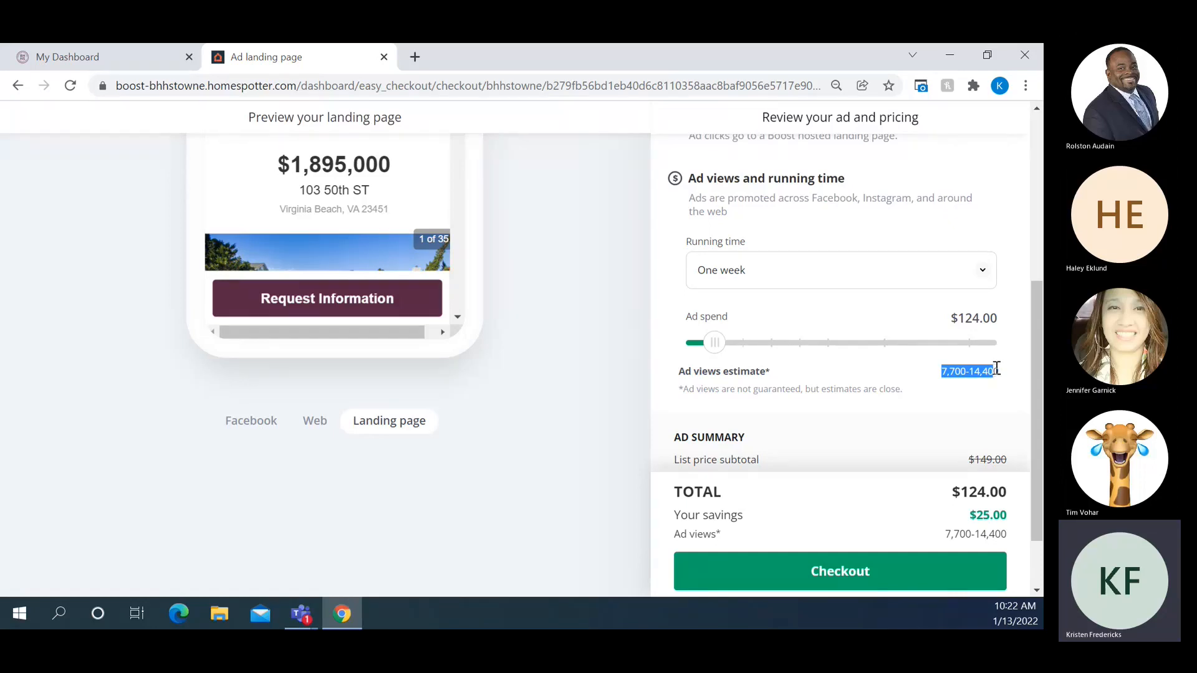
left_click(836, 373)
left_click_drag(715, 343, 744, 349)
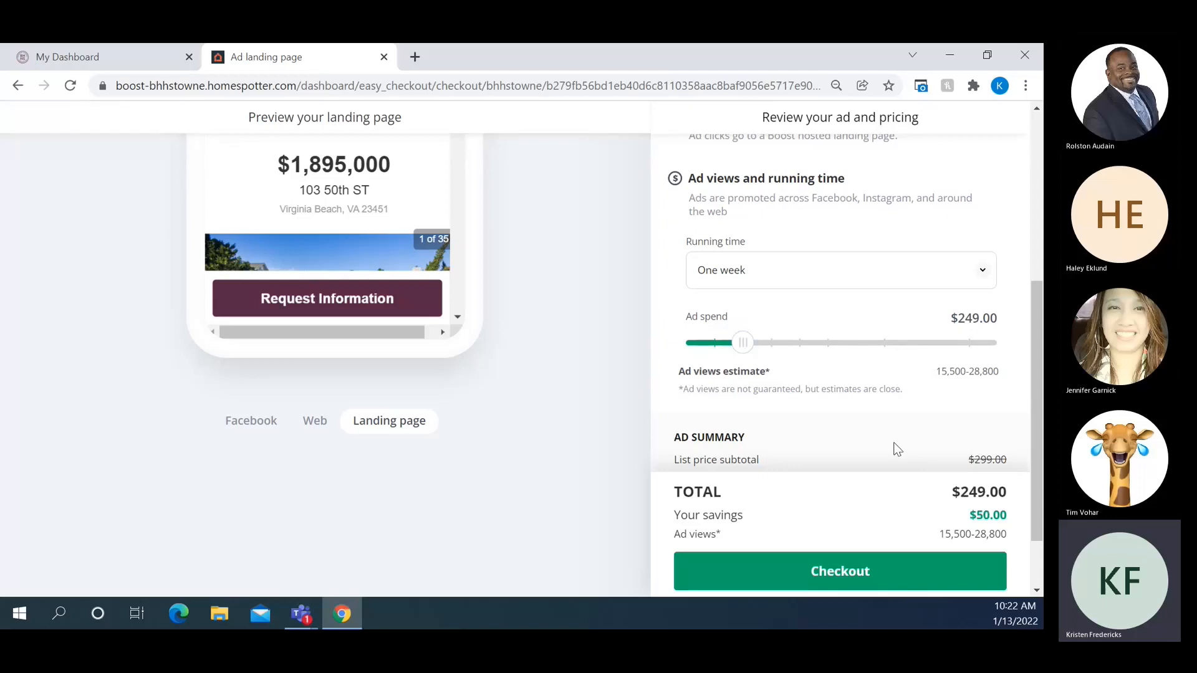
key("Left")
scroll(1002, 365, "down", 1)
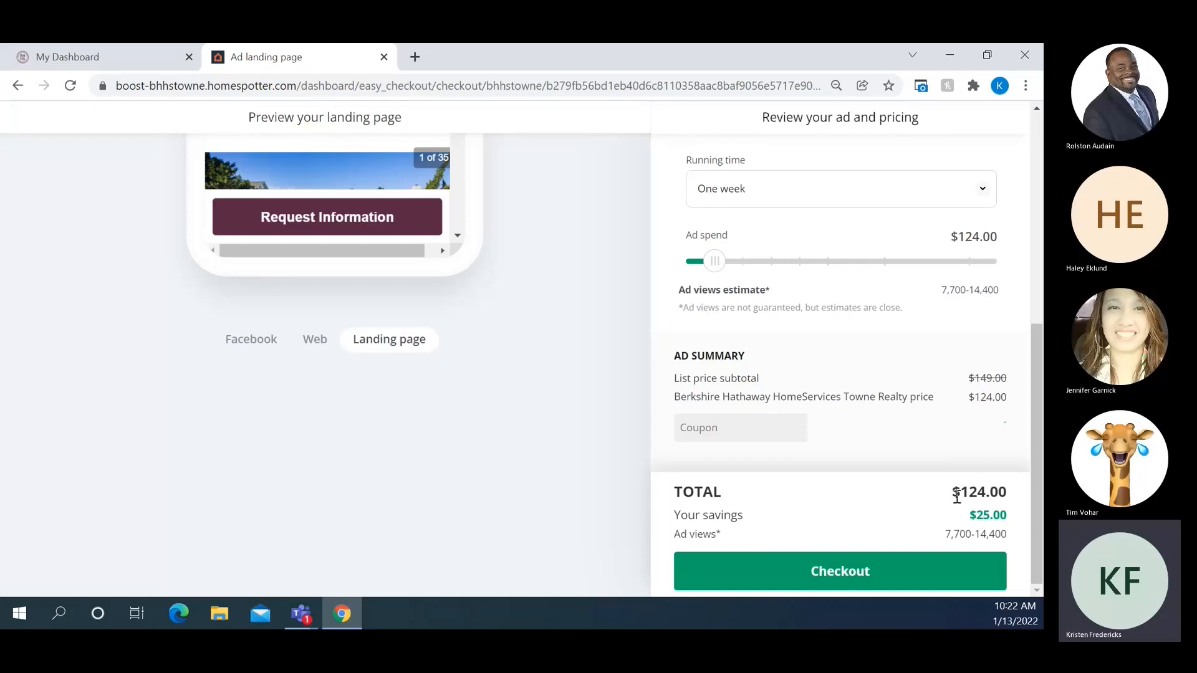
triple_click(967, 511)
left_click(696, 428)
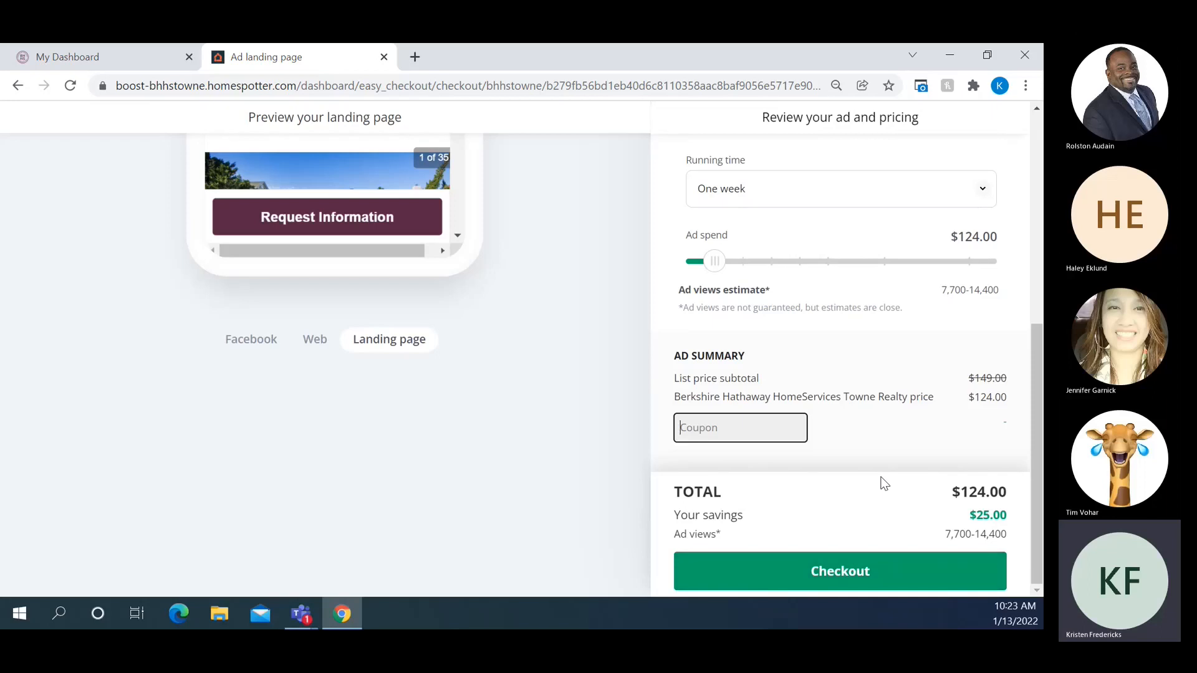
scroll(884, 484, "up", 10)
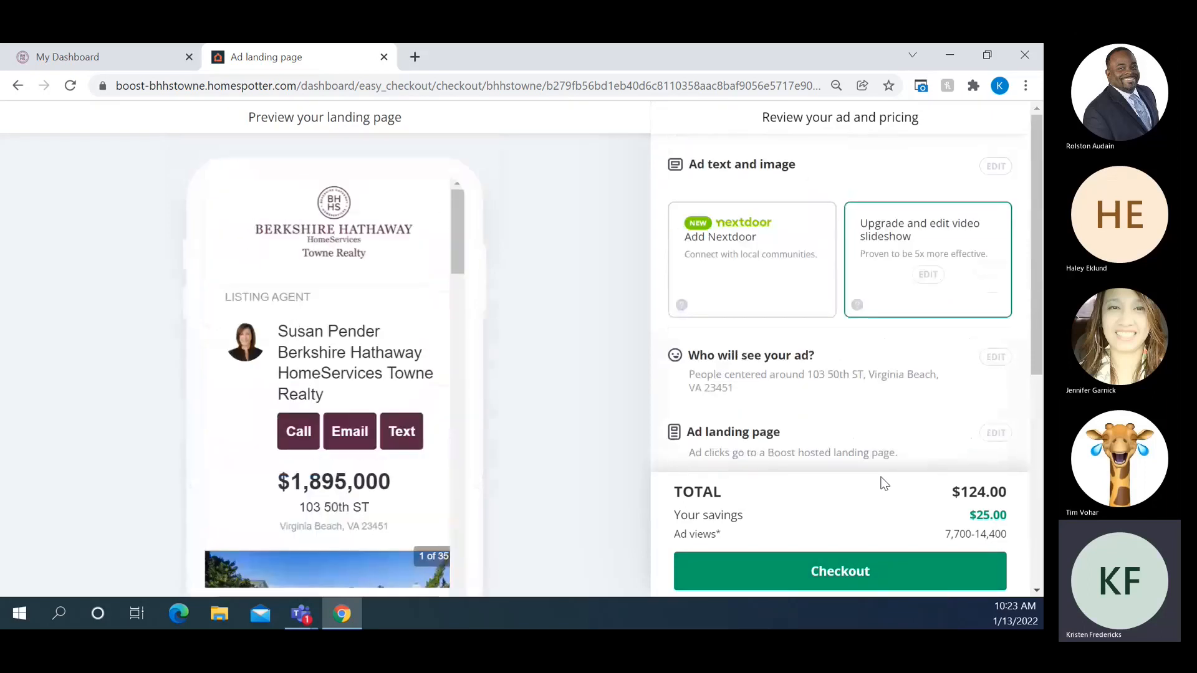